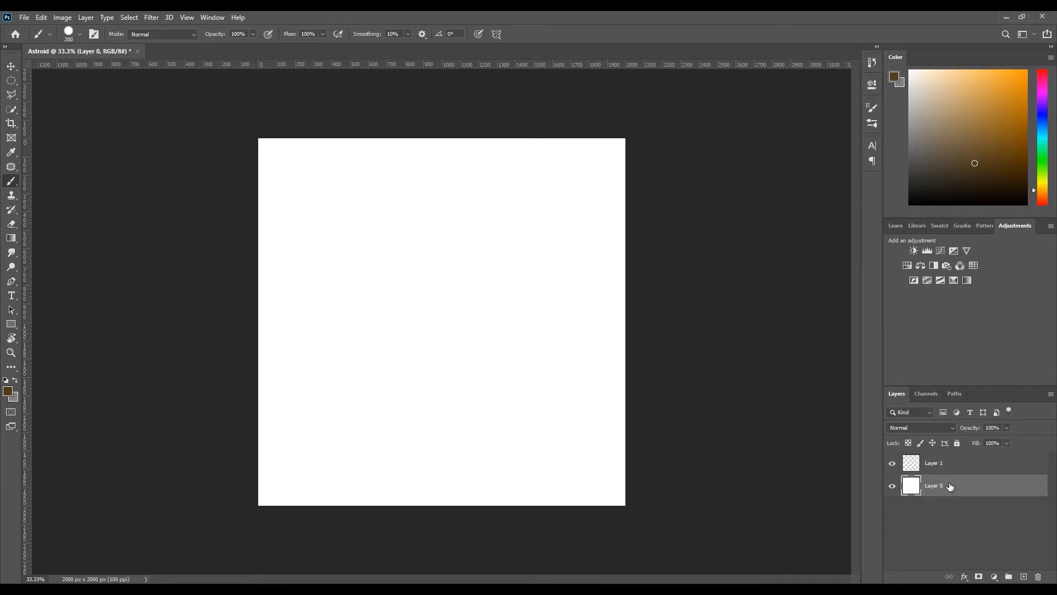
# - Delete the white Layer 0 and paint a filled, irregular brown asteroid silhouette near the middle of the canvas on Layer 1
pyautogui.press('Delete')
pyautogui.moveTo(975, 163); pyautogui.dragTo(969, 172)
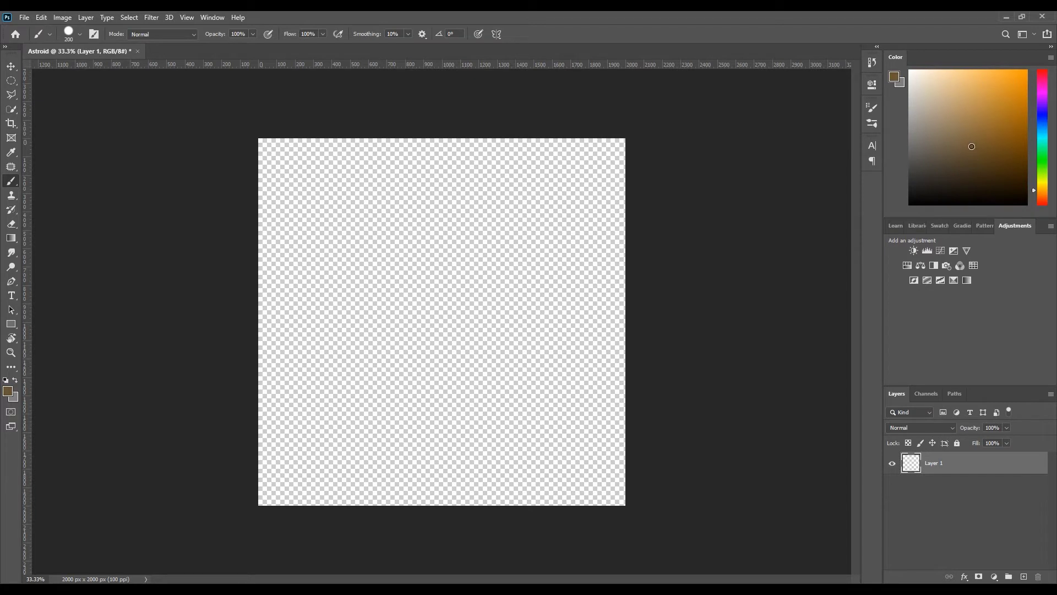
pyautogui.moveTo(468, 303)
pyautogui.mouseDown()
pyautogui.moveTo(522, 286)
pyautogui.moveTo(531, 317)
pyautogui.moveTo(489, 407)
pyautogui.moveTo(425, 420)
pyautogui.moveTo(375, 400)
pyautogui.moveTo(379, 365)
pyautogui.moveTo(357, 337)
pyautogui.moveTo(401, 266)
pyautogui.moveTo(433, 277)
pyautogui.moveTo(460, 308)
pyautogui.moveTo(456, 366)
pyautogui.moveTo(473, 385)
pyautogui.moveTo(499, 310)
pyautogui.mouseUp()
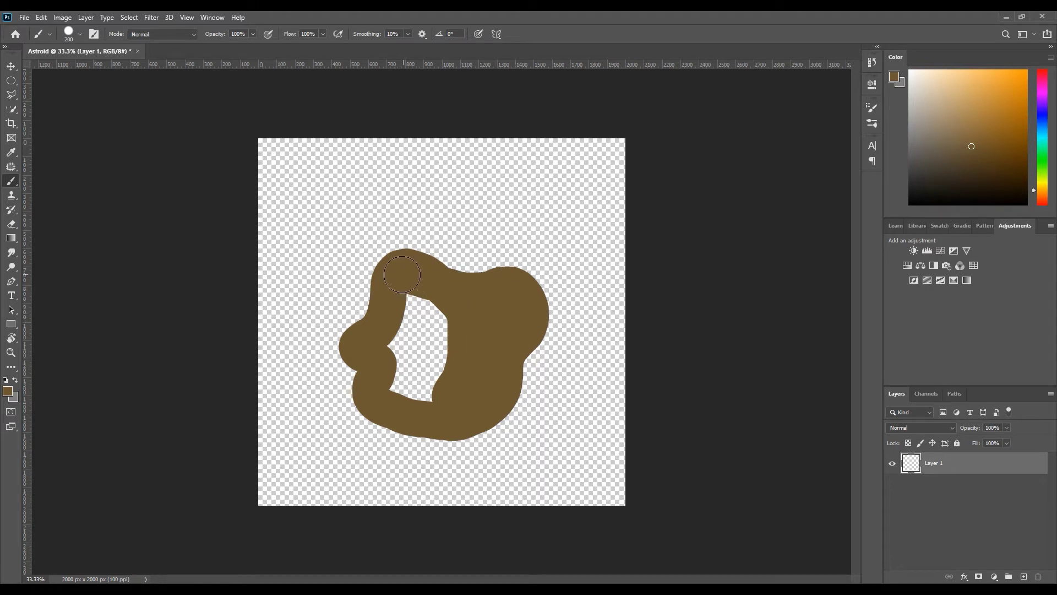
pyautogui.moveTo(396, 292)
pyautogui.mouseDown()
pyautogui.moveTo(398, 369)
pyautogui.moveTo(427, 402)
pyautogui.moveTo(446, 354)
pyautogui.mouseUp()
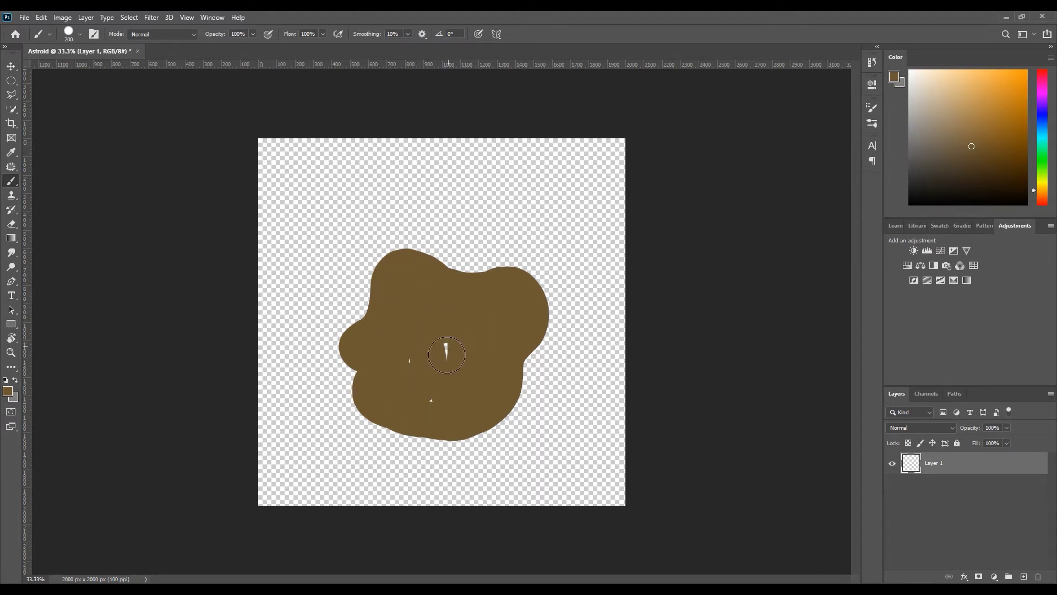
pyautogui.moveTo(359, 356)
pyautogui.mouseDown()
pyautogui.moveTo(356, 377)
pyautogui.moveTo(377, 402)
pyautogui.mouseUp()
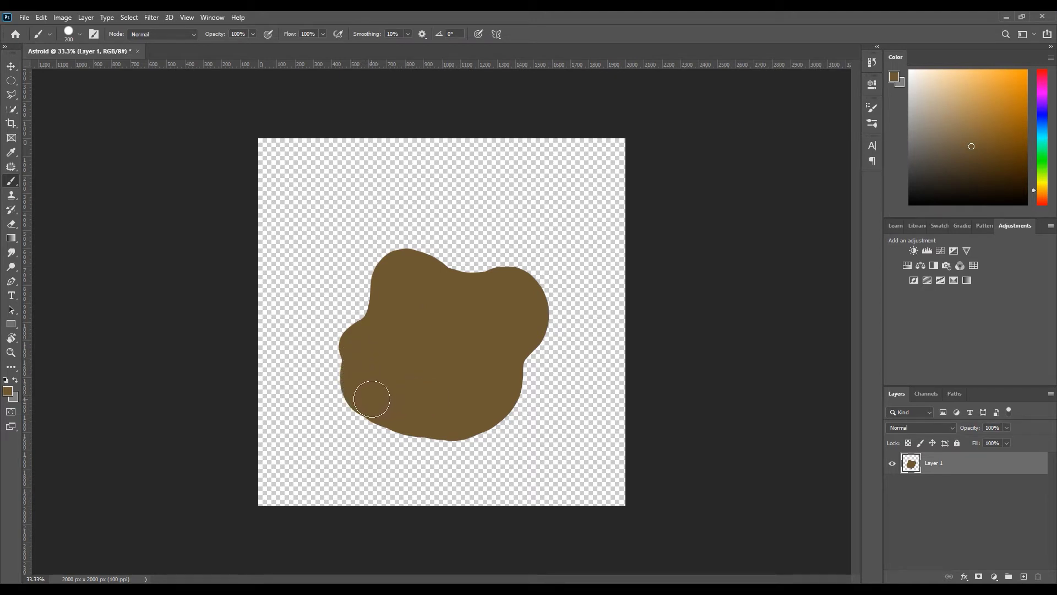
pyautogui.moveTo(391, 415)
pyautogui.mouseDown()
pyautogui.moveTo(413, 441)
pyautogui.moveTo(466, 428)
pyautogui.mouseUp()
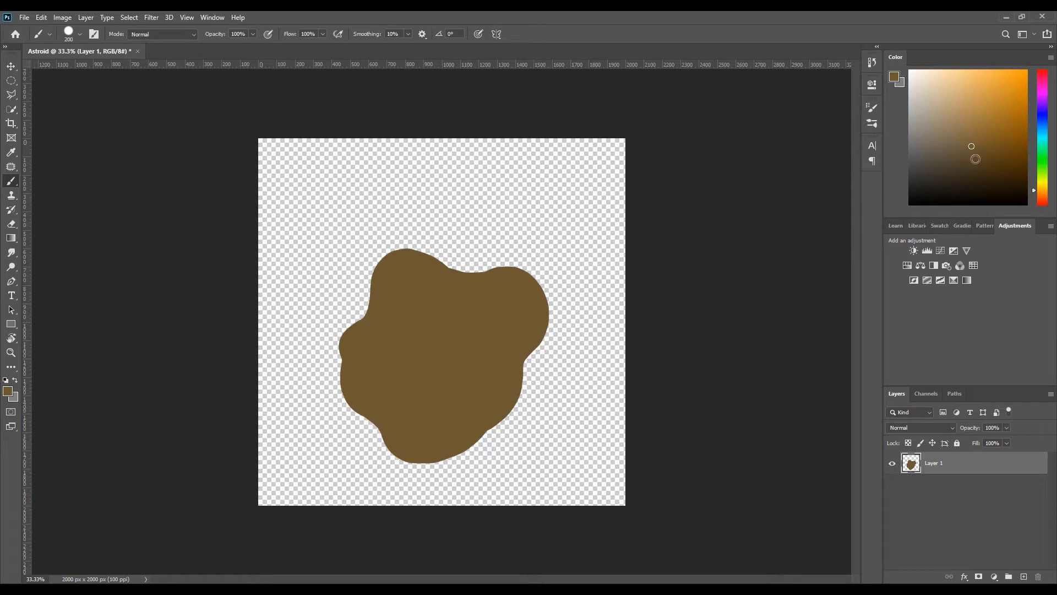
# - Add a new layer above the asteroid body and prepare a darker brown brush at 90 px
pyautogui.hotkey('ctrl', '+')
pyautogui.press('[')
pyautogui.press('[')
pyautogui.press('[')
pyautogui.press('[')
pyautogui.press('[')
pyautogui.click(1024, 577)
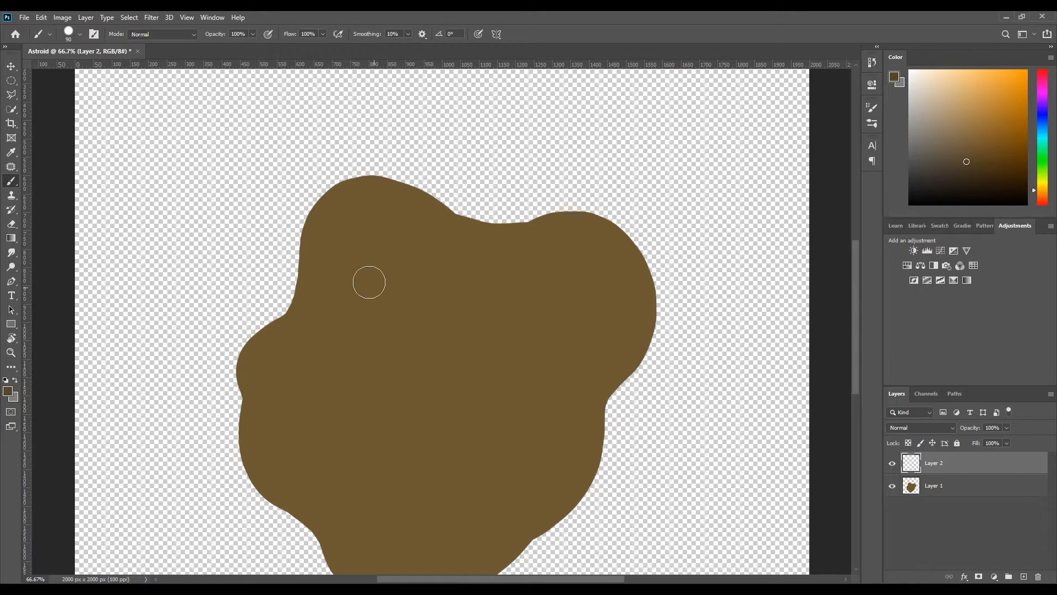
# - Paint eight irregular dark brown craters spread across the asteroid on Layer 2
pyautogui.moveTo(383, 214)
pyautogui.mouseDown()
pyautogui.moveTo(346, 220)
pyautogui.moveTo(337, 247)
pyautogui.moveTo(341, 267)
pyautogui.moveTo(361, 231)
pyautogui.moveTo(391, 220)
pyautogui.moveTo(370, 261)
pyautogui.moveTo(382, 213)
pyautogui.moveTo(373, 269)
pyautogui.mouseUp()
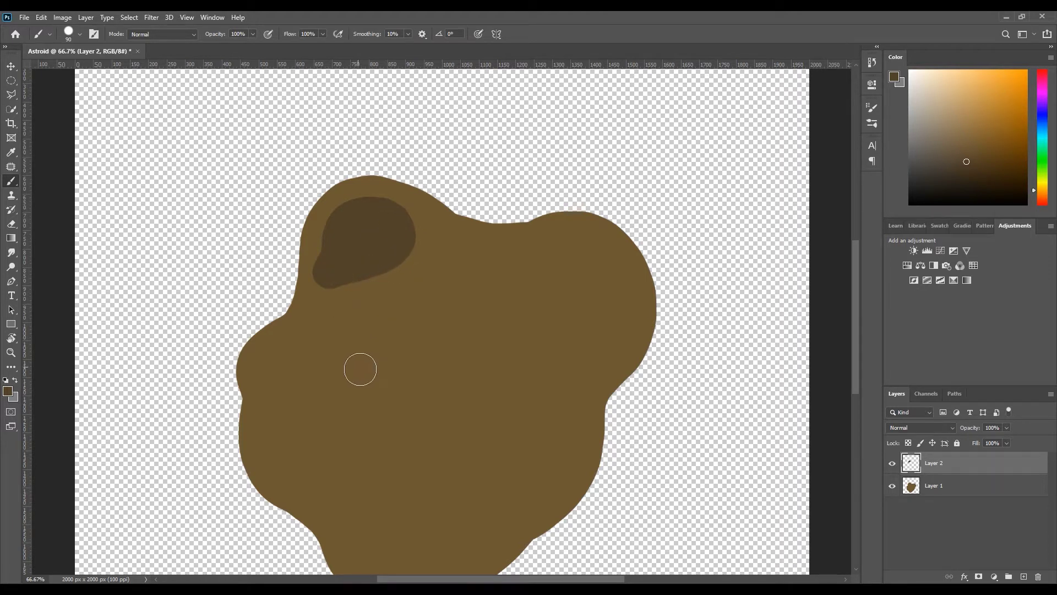
pyautogui.moveTo(559, 400)
pyautogui.mouseDown()
pyautogui.moveTo(498, 487)
pyautogui.moveTo(565, 404)
pyautogui.mouseUp()
pyautogui.moveTo(583, 285)
pyautogui.mouseDown()
pyautogui.moveTo(562, 255)
pyautogui.moveTo(577, 333)
pyautogui.moveTo(553, 269)
pyautogui.mouseUp()
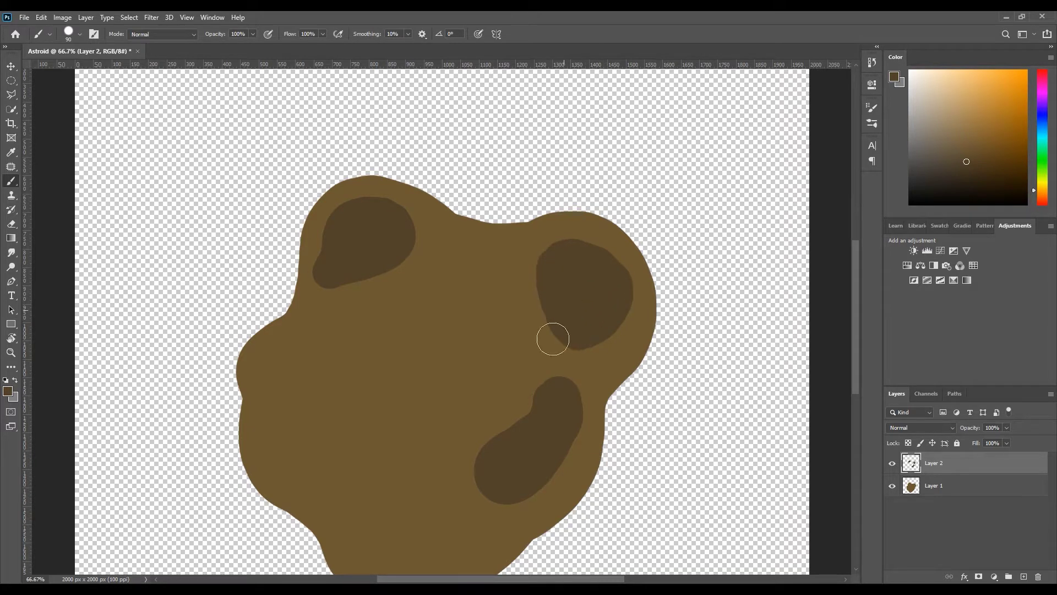
pyautogui.moveTo(433, 441); pyautogui.dragTo(472, 392)
pyautogui.moveTo(489, 253)
pyautogui.mouseDown()
pyautogui.moveTo(517, 314)
pyautogui.moveTo(465, 278)
pyautogui.moveTo(491, 278)
pyautogui.mouseUp()
pyautogui.moveTo(408, 494)
pyautogui.mouseDown()
pyautogui.moveTo(420, 523)
pyautogui.moveTo(437, 489)
pyautogui.moveTo(459, 505)
pyautogui.mouseUp()
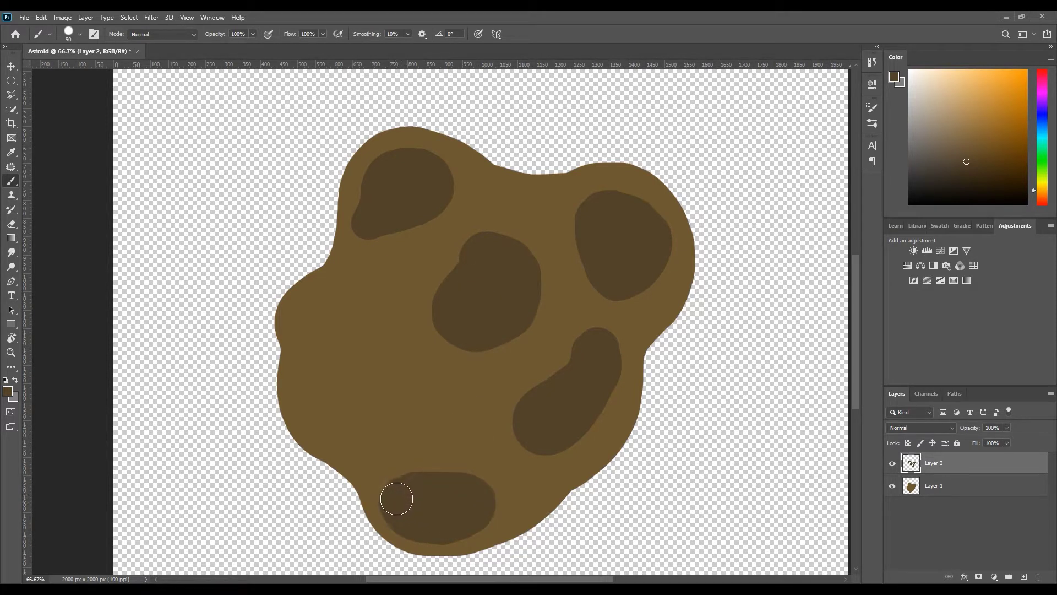
pyautogui.moveTo(310, 361)
pyautogui.mouseDown()
pyautogui.moveTo(336, 434)
pyautogui.moveTo(321, 366)
pyautogui.moveTo(344, 413)
pyautogui.mouseUp()
pyautogui.moveTo(388, 278)
pyautogui.mouseDown()
pyautogui.moveTo(359, 282)
pyautogui.moveTo(379, 284)
pyautogui.mouseUp()
pyautogui.moveTo(418, 420)
pyautogui.mouseDown()
pyautogui.moveTo(408, 427)
pyautogui.moveTo(431, 411)
pyautogui.mouseUp()
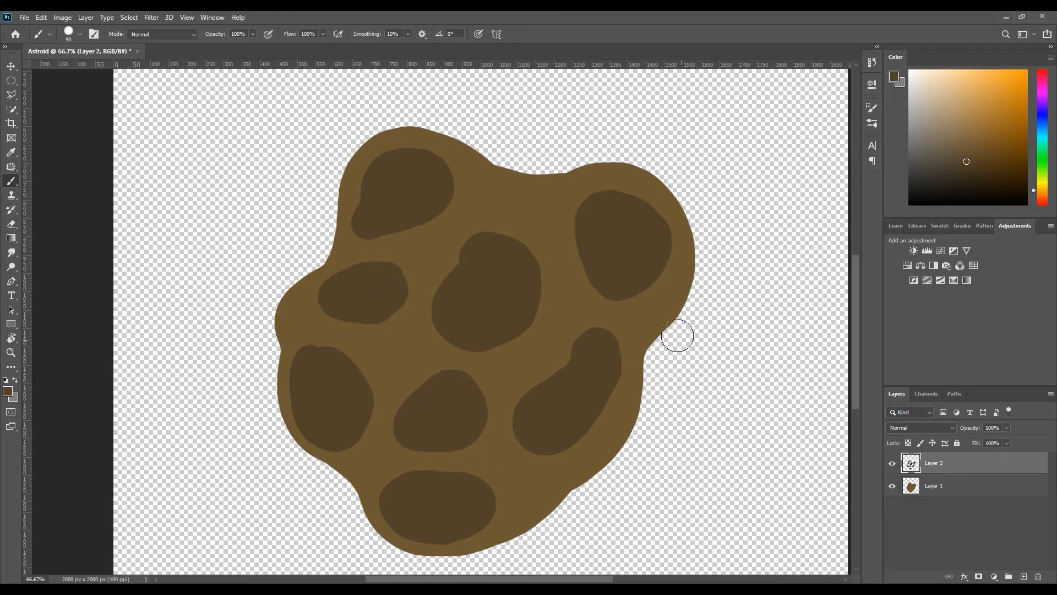
# - Add a layer directly above the asteroid body and select the outline of the upper-left crater on Layer 2
pyautogui.hotkey('ctrl', '+')
pyautogui.hotkey('ctrl', '+')
pyautogui.moveTo(385, 296); pyautogui.dragTo(405, 340)
pyautogui.moveTo(216, 89); pyautogui.dragTo(443, 308)
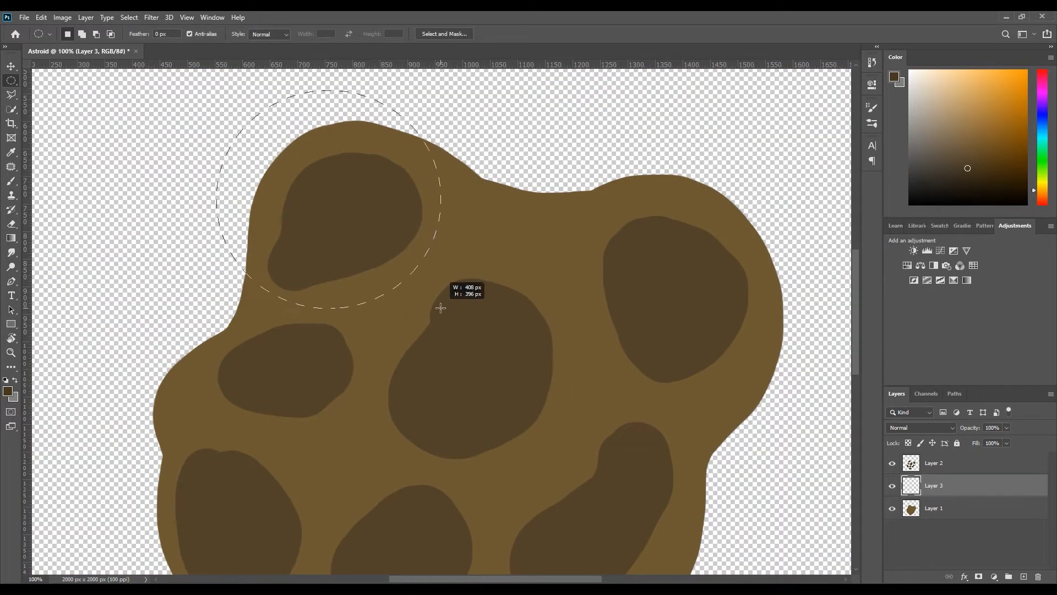
pyautogui.click(931, 465)
pyautogui.press('v')
pyautogui.moveTo(382, 219); pyautogui.dragTo(388, 219)
# - Shade the upper-left inner edge of the selected top-left crater in a darker brown with an 80 px brush, then deselect it
pyautogui.press('b')
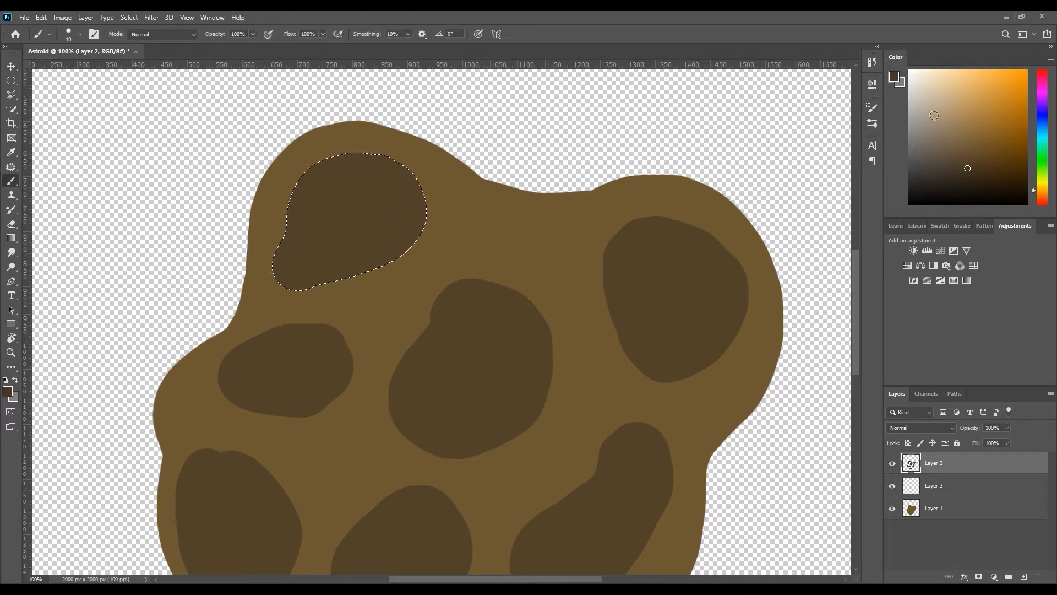
pyautogui.press(']')
pyautogui.press(']')
pyautogui.press(']')
pyautogui.press(']')
pyautogui.press(']')
pyautogui.press(']')
pyautogui.press(']')
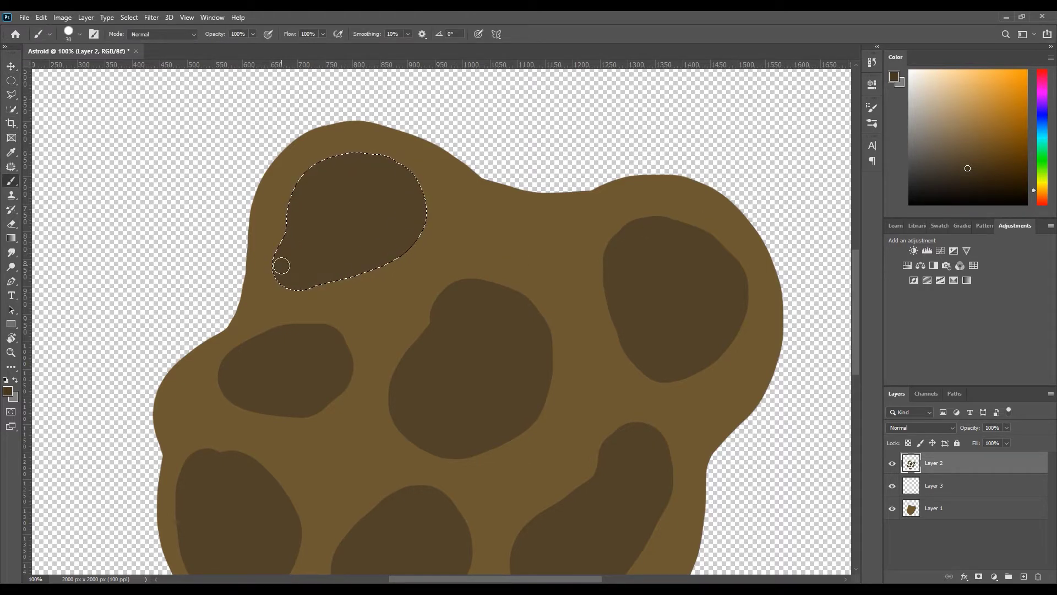
pyautogui.moveTo(261, 282)
pyautogui.mouseDown()
pyautogui.moveTo(279, 288)
pyautogui.moveTo(266, 238)
pyautogui.moveTo(286, 189)
pyautogui.moveTo(323, 168)
pyautogui.moveTo(449, 155)
pyautogui.moveTo(346, 161)
pyautogui.moveTo(355, 151)
pyautogui.moveTo(314, 165)
pyautogui.moveTo(285, 203)
pyautogui.moveTo(281, 250)
pyautogui.moveTo(295, 312)
pyautogui.mouseUp()
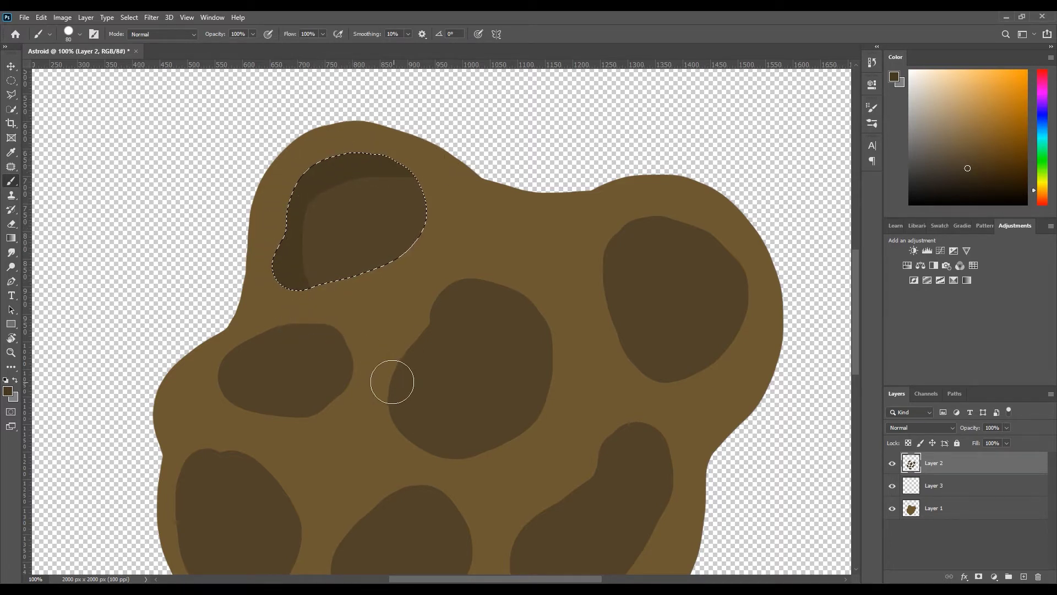
pyautogui.press('m')
pyautogui.hotkey('ctrl', 'd')
# - Select the large central crater and shade its upper-left inner edge in the darker brown
pyautogui.moveTo(428, 366); pyautogui.dragTo(367, 304)
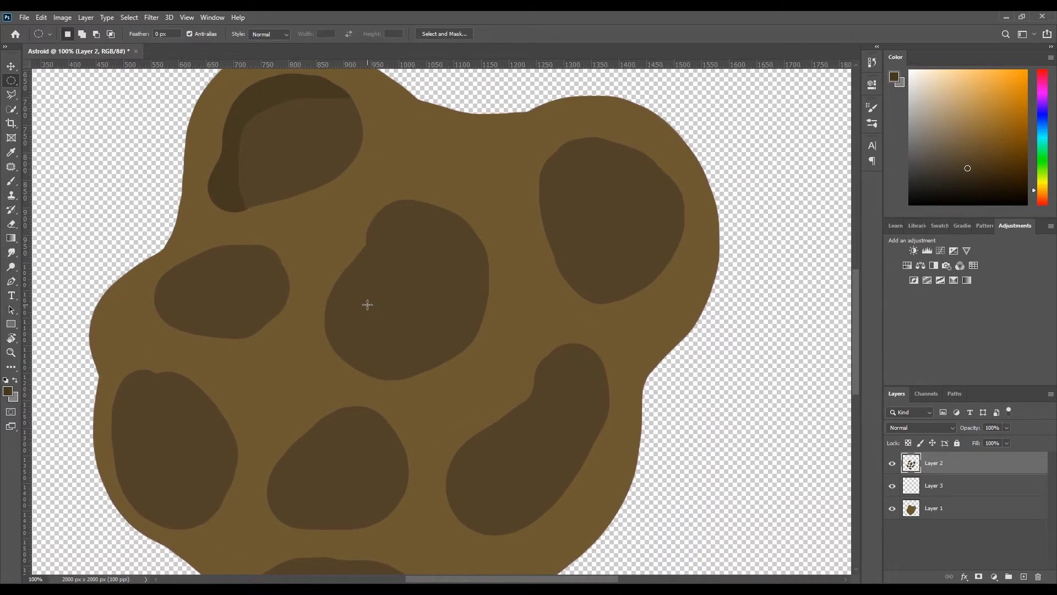
pyautogui.press('w')
pyautogui.moveTo(306, 326)
pyautogui.mouseDown()
pyautogui.moveTo(352, 205)
pyautogui.moveTo(342, 388)
pyautogui.moveTo(325, 375)
pyautogui.moveTo(325, 328)
pyautogui.moveTo(404, 217)
pyautogui.moveTo(514, 212)
pyautogui.mouseUp()
pyautogui.press('v')
pyautogui.press('b')
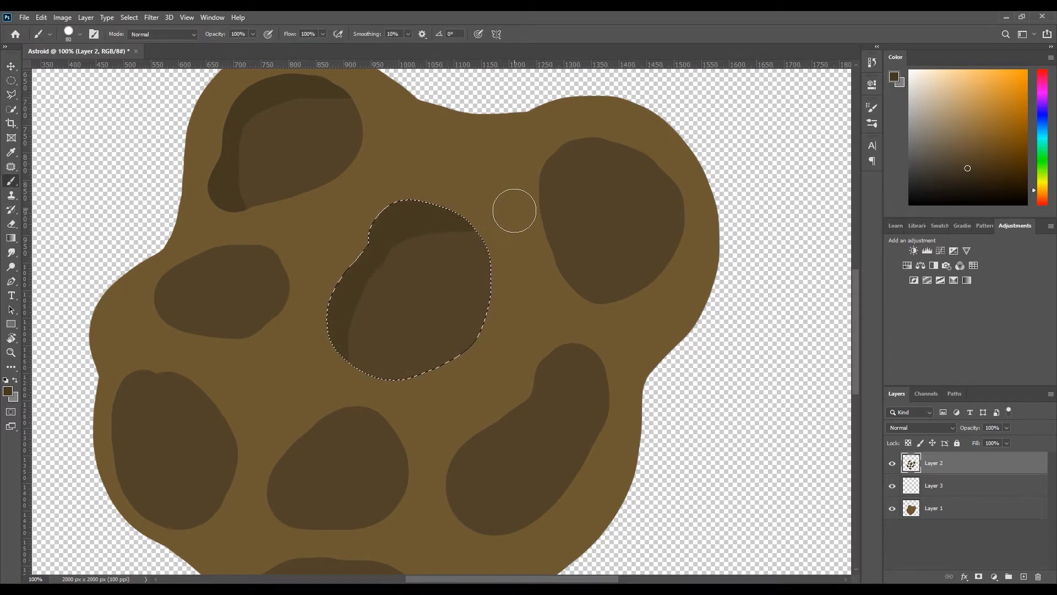
pyautogui.hotkey('ctrl', 'd')
# - Outline and select the small crater at the asteroid's upper-left side, and shade its upper-left inner edge
pyautogui.press('m')
pyautogui.moveTo(538, 324); pyautogui.dragTo(623, 269)
pyautogui.press('l')
pyautogui.doubleClick(251, 334)
pyautogui.click(220, 254)
pyautogui.click(306, 315)
pyautogui.click(359, 285)
pyautogui.click(396, 231)
pyautogui.click(374, 162)
pyautogui.click(270, 181)
pyautogui.press('w')
pyautogui.click(302, 257)
pyautogui.press('b')
pyautogui.moveTo(253, 281)
pyautogui.mouseDown()
pyautogui.moveTo(295, 199)
pyautogui.moveTo(392, 303)
pyautogui.mouseUp()
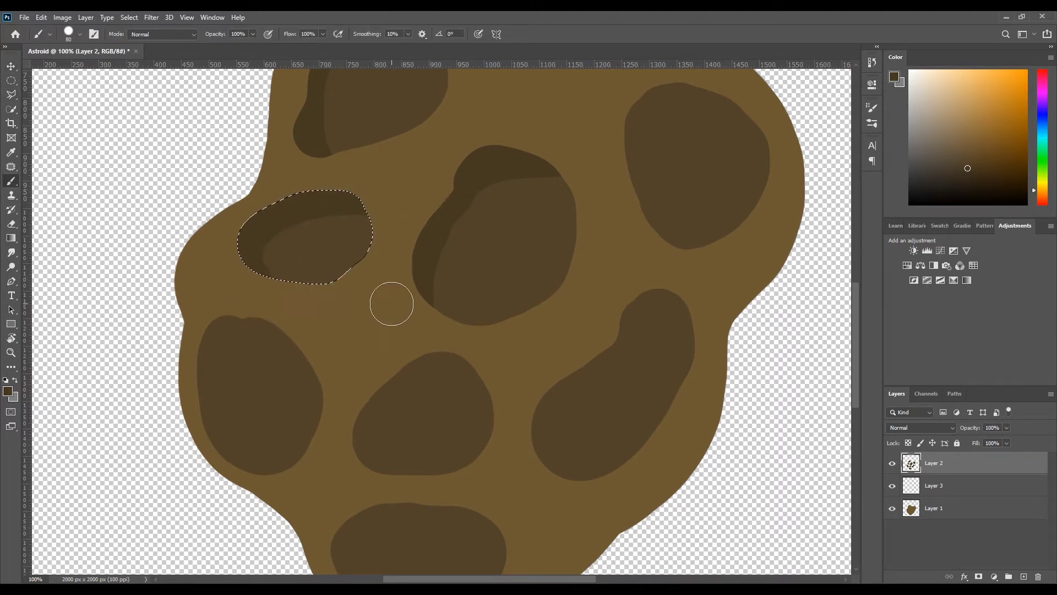
# - Outline and select the tall crater at the asteroid's lower-left edge, and shade its left inner rim
pyautogui.press('l')
pyautogui.click(204, 280)
pyautogui.click(312, 334)
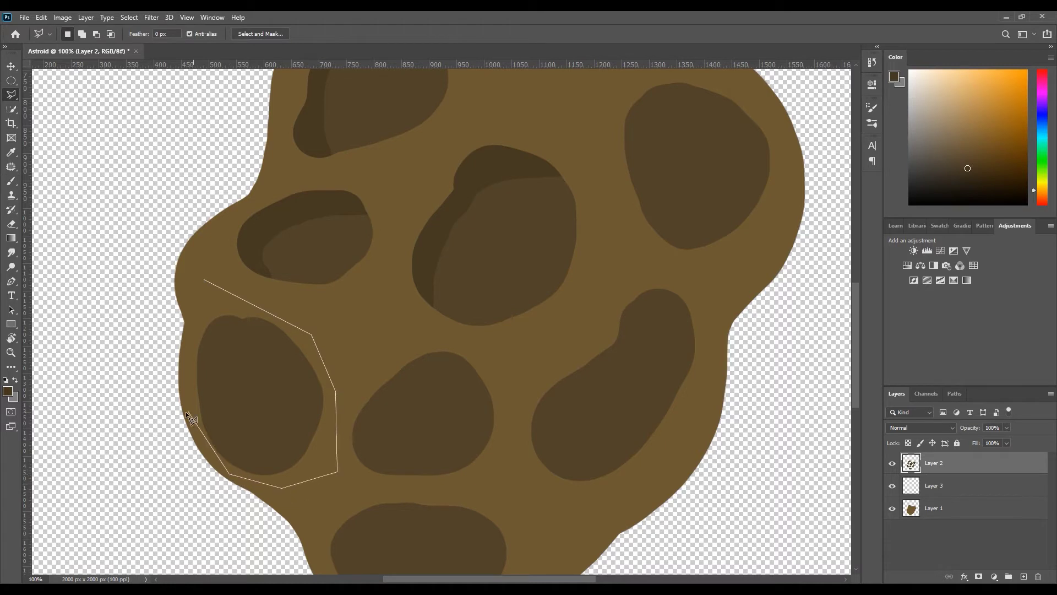
pyautogui.doubleClick(197, 304)
pyautogui.press('w')
pyautogui.click(259, 384)
pyautogui.press('b')
pyautogui.moveTo(258, 305)
pyautogui.mouseDown()
pyautogui.moveTo(207, 330)
pyautogui.moveTo(267, 468)
pyautogui.mouseUp()
# - Select the crater just below the central one and shade its upper-left inner edge in the darker brown
pyautogui.press('l')
pyautogui.click(342, 438)
pyautogui.click(367, 480)
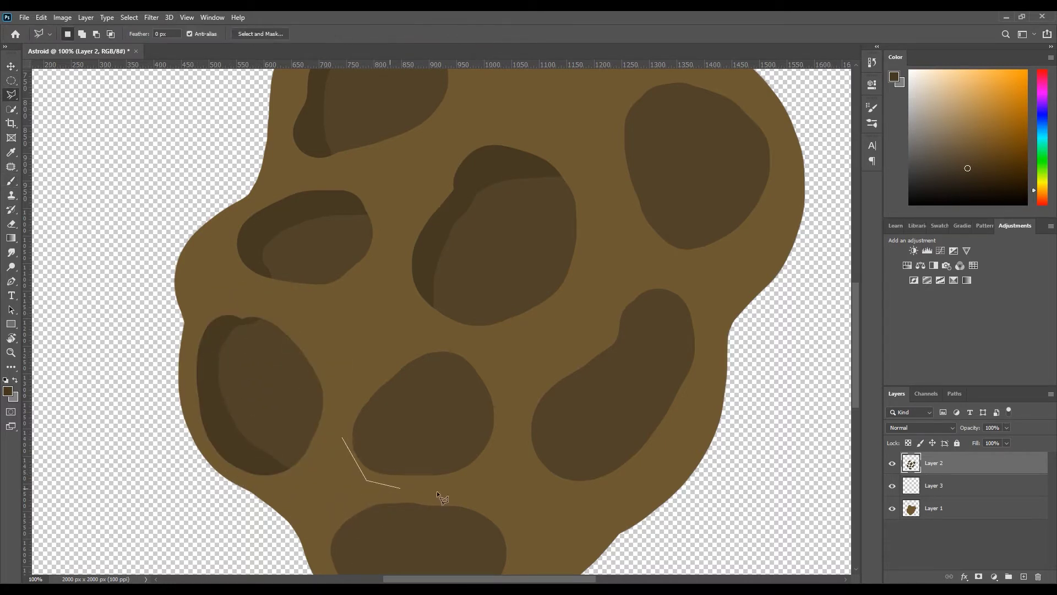
pyautogui.doubleClick(375, 444)
pyautogui.press('w')
pyautogui.click(418, 408)
pyautogui.press('b')
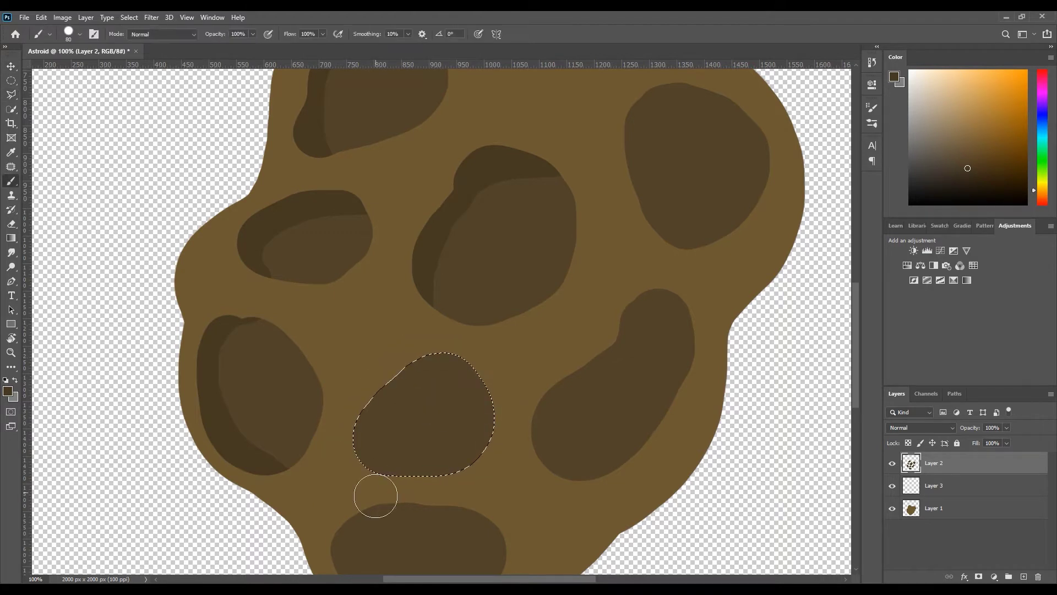
pyautogui.moveTo(359, 465); pyautogui.dragTo(424, 364)
pyautogui.hotkey('ctrl', 'd')
# - Select the lowest crater on the asteroid and shade its upper-left inner edge in the darker brown
pyautogui.moveTo(542, 515); pyautogui.dragTo(555, 429)
pyautogui.press('l')
pyautogui.press('Escape')
pyautogui.press('w')
pyautogui.click(456, 468)
pyautogui.press('b')
pyautogui.press('m')
pyautogui.click(614, 440)
# - Select the elongated crater at the asteroid's lower right and shade its upper-left inner edge
pyautogui.moveTo(572, 273)
pyautogui.mouseDown()
pyautogui.moveTo(373, 321)
pyautogui.moveTo(326, 366)
pyautogui.mouseUp()
pyautogui.press('l')
pyautogui.click(324, 362)
pyautogui.click(382, 266)
pyautogui.click(488, 288)
pyautogui.press('w')
pyautogui.click(390, 402)
pyautogui.press('b')
pyautogui.moveTo(300, 442); pyautogui.dragTo(458, 309)
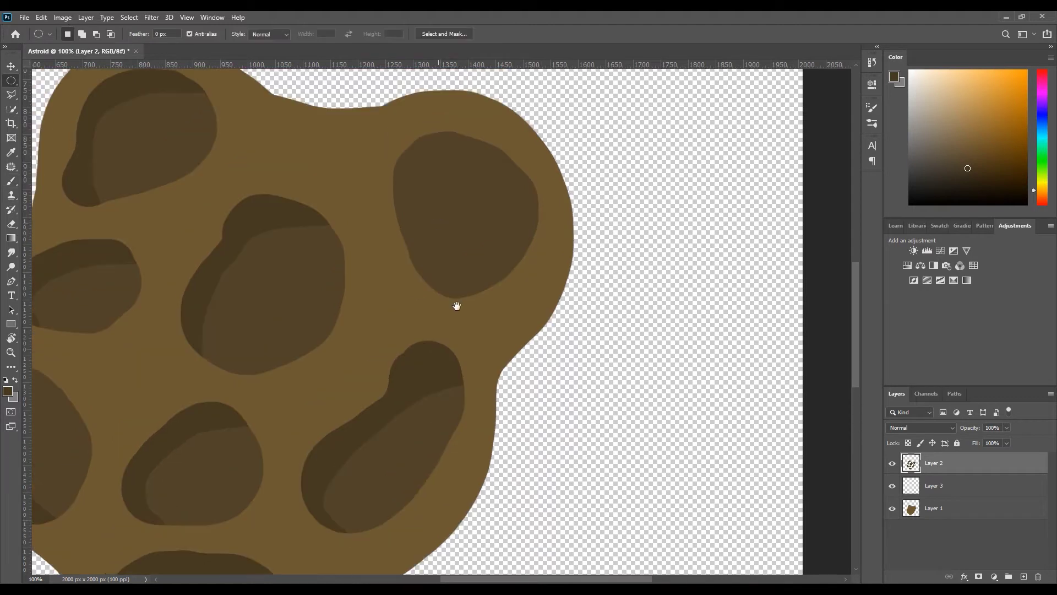
# - Outline and select the upper-right crater, shade its upper-left inner edge in the darker brown, and deselect it
pyautogui.press('l')
pyautogui.click(488, 366)
pyautogui.click(587, 351)
pyautogui.click(646, 215)
pyautogui.click(448, 101)
pyautogui.click(345, 160)
pyautogui.click(385, 270)
pyautogui.doubleClick(424, 295)
pyautogui.press('b')
pyautogui.moveTo(461, 342)
pyautogui.mouseDown()
pyautogui.moveTo(454, 184)
pyautogui.moveTo(539, 176)
pyautogui.mouseUp()
pyautogui.hotkey('ctrl', 'd')
# - Select the asteroid body on Layer 1 and crop the canvas tightly to its outline
pyautogui.press('m')
pyautogui.moveTo(532, 392); pyautogui.dragTo(606, 223)
pyautogui.keyDown('alt'); pyautogui.scroll(-2, 590, 270); pyautogui.keyUp('alt')
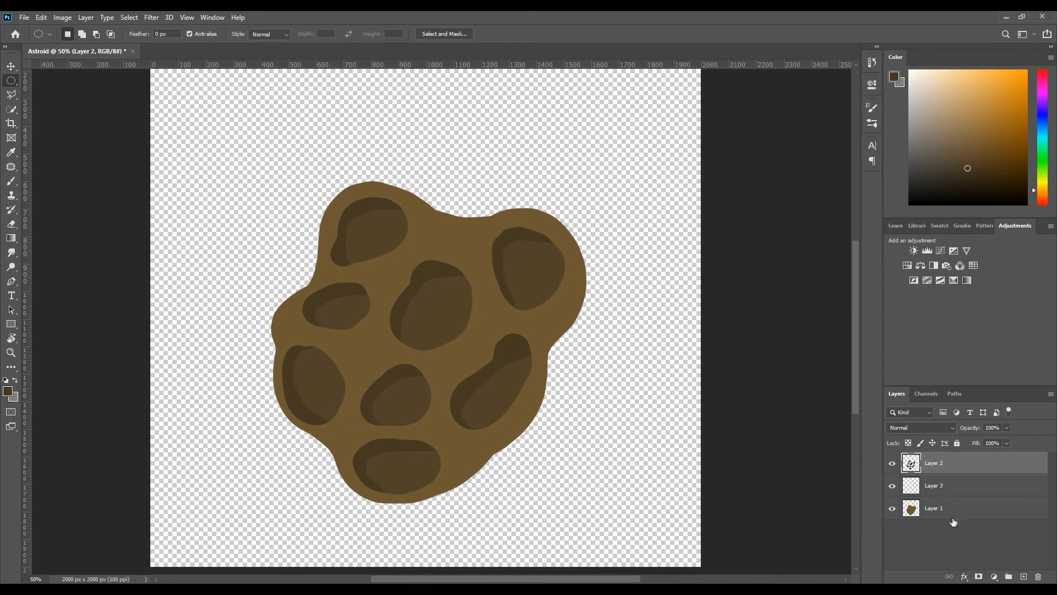
pyautogui.click(954, 509)
pyautogui.moveTo(212, 119); pyautogui.dragTo(661, 548)
pyautogui.press('v')
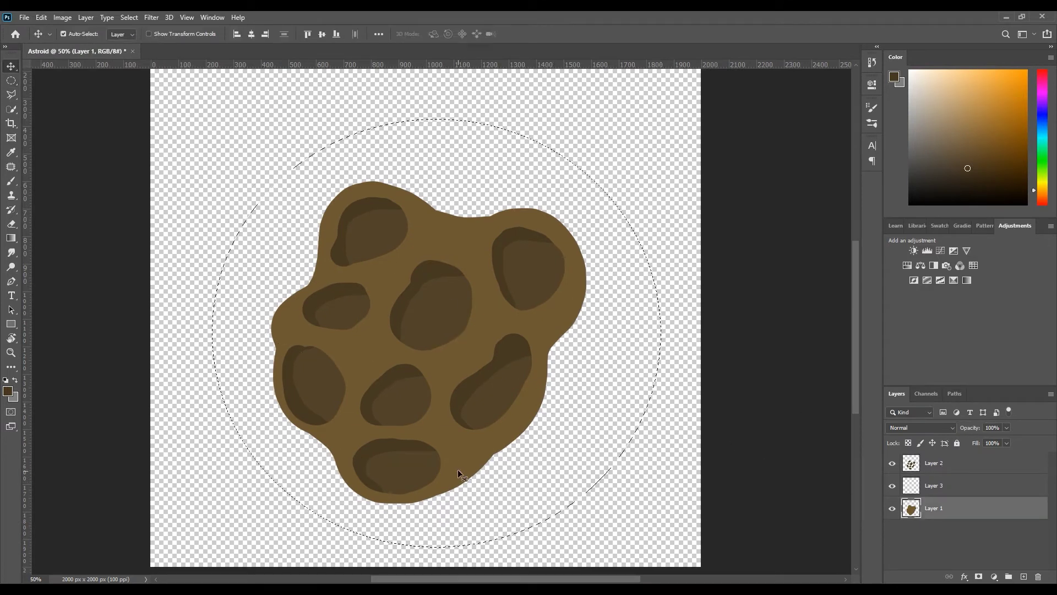
pyautogui.click(467, 464)
pyautogui.press('c')
pyautogui.press('Return')
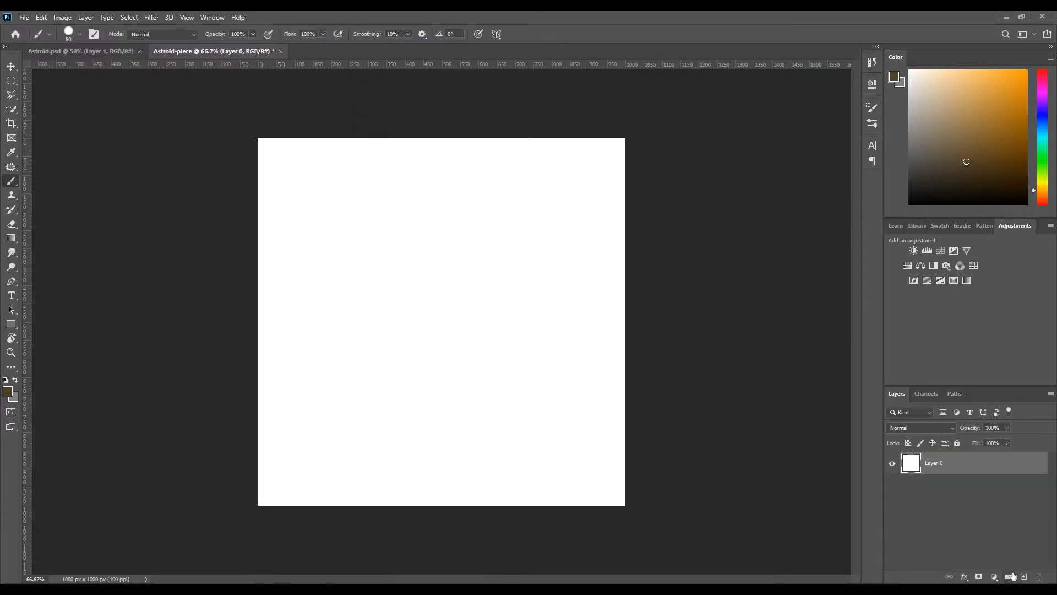
# - On a new layer in Astroid-piece, paint a smaller elongated asteroid body in the base brown sampled from Astroid.psd
pyautogui.click(1023, 576)
pyautogui.click(81, 51)
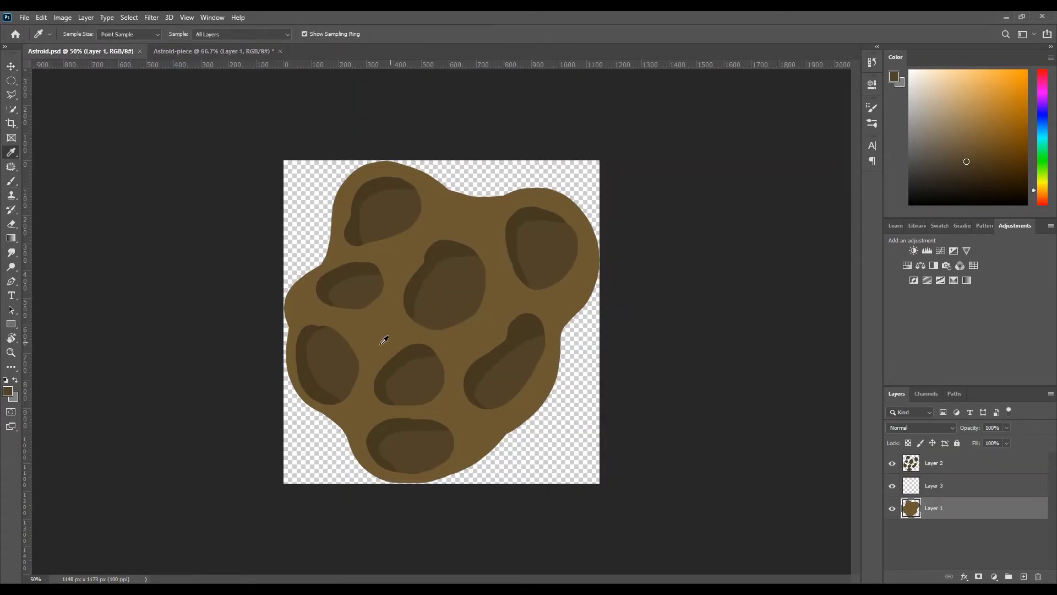
pyautogui.keyDown('alt'); pyautogui.click(382, 338); pyautogui.keyUp('alt')
pyautogui.click(214, 51)
pyautogui.moveTo(364, 285)
pyautogui.mouseDown()
pyautogui.moveTo(405, 215)
pyautogui.moveTo(500, 418)
pyautogui.moveTo(375, 345)
pyautogui.moveTo(413, 238)
pyautogui.moveTo(422, 436)
pyautogui.moveTo(413, 366)
pyautogui.moveTo(424, 396)
pyautogui.moveTo(358, 429)
pyautogui.moveTo(347, 269)
pyautogui.moveTo(426, 262)
pyautogui.moveTo(366, 283)
pyautogui.moveTo(375, 267)
pyautogui.mouseUp()
pyautogui.press(']')
pyautogui.press(']')
pyautogui.press(']')
pyautogui.press(']')
pyautogui.press(']')
# - On another new layer, paint two dark brown craters in the upper half of the piece with a 90 px brush
pyautogui.click(967, 162)
pyautogui.click(1024, 577)
pyautogui.press('[')
pyautogui.press('[')
pyautogui.press('[')
pyautogui.press('[')
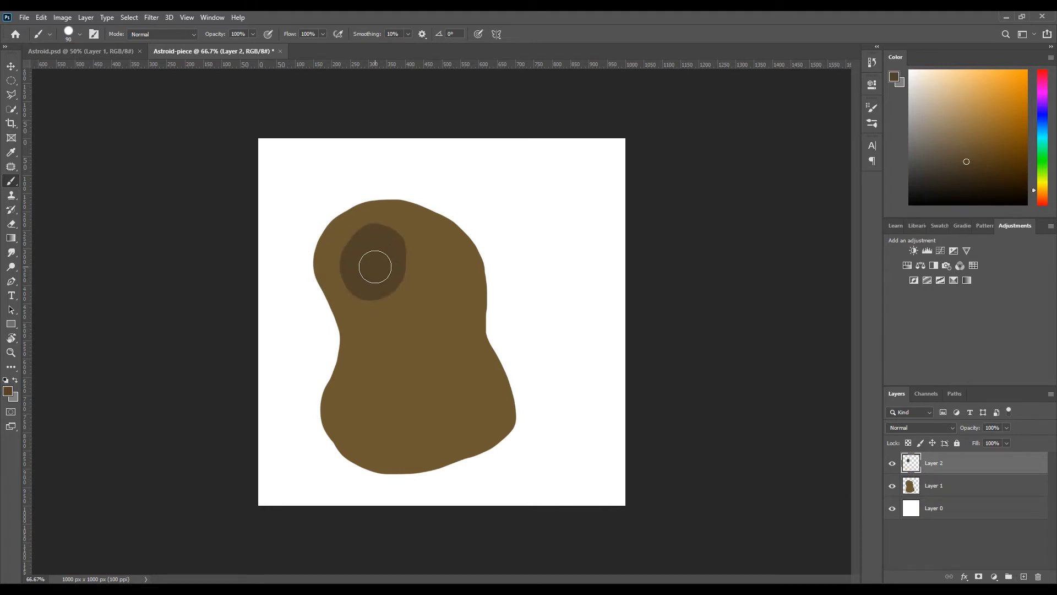
pyautogui.moveTo(444, 274)
pyautogui.mouseDown()
pyautogui.moveTo(434, 324)
pyautogui.moveTo(438, 277)
pyautogui.mouseUp()
pyautogui.moveTo(386, 366)
pyautogui.mouseDown()
pyautogui.moveTo(371, 357)
pyautogui.moveTo(380, 427)
pyautogui.moveTo(378, 398)
pyautogui.mouseUp()
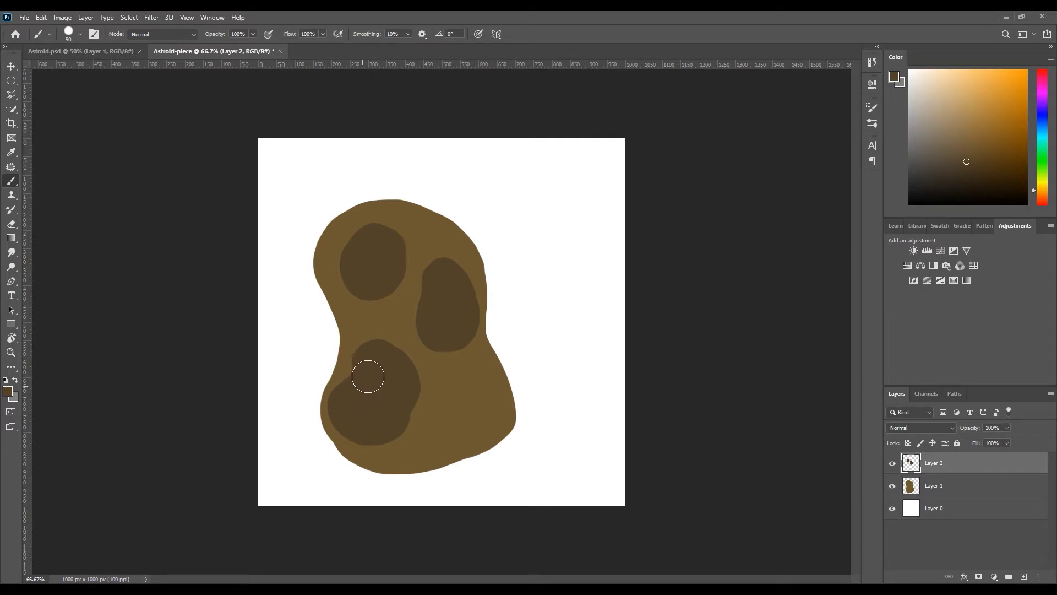
pyautogui.moveTo(428, 412)
pyautogui.mouseDown()
pyautogui.moveTo(462, 389)
pyautogui.moveTo(447, 428)
pyautogui.moveTo(385, 415)
pyautogui.mouseUp()
pyautogui.hotkey('ctrl', 'z')
pyautogui.hotkey('ctrl', 'z')
pyautogui.hotkey('ctrl', 'z')
# - Paint a wide dark crater across the piece's lower half and shade its upper-left edge on a new layer with the darkest brown from Astroid.psd
pyautogui.moveTo(375, 380)
pyautogui.mouseDown()
pyautogui.moveTo(387, 370)
pyautogui.moveTo(424, 436)
pyautogui.moveTo(381, 417)
pyautogui.moveTo(384, 428)
pyautogui.mouseUp()
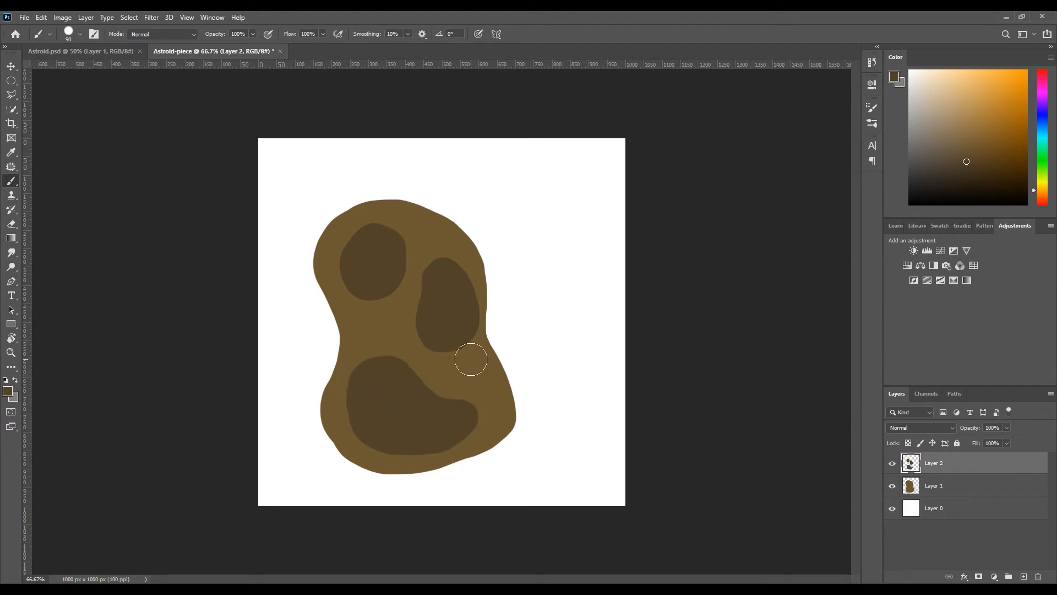
pyautogui.press('l')
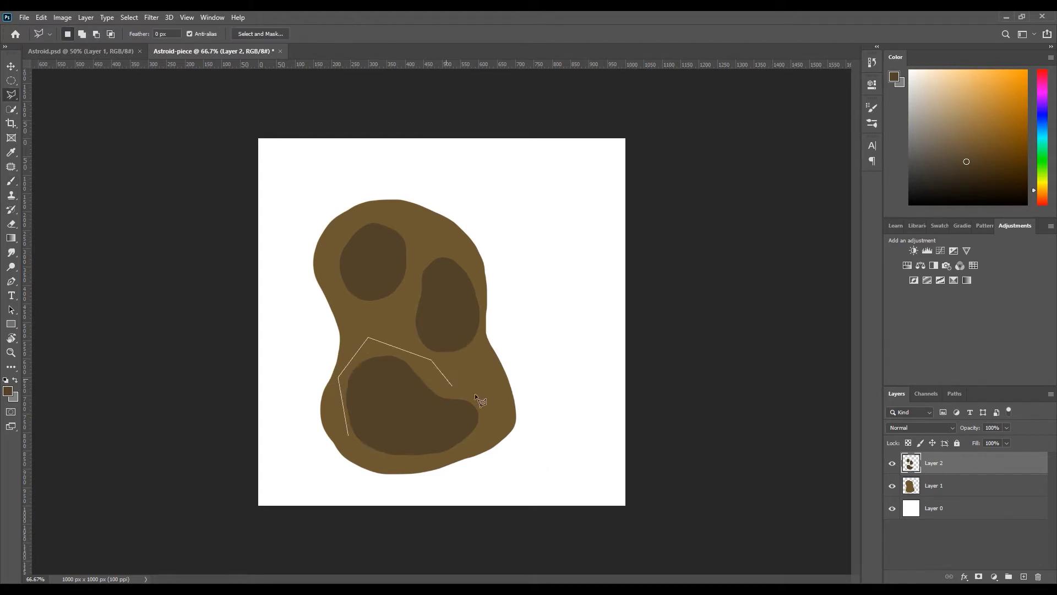
pyautogui.click(349, 448)
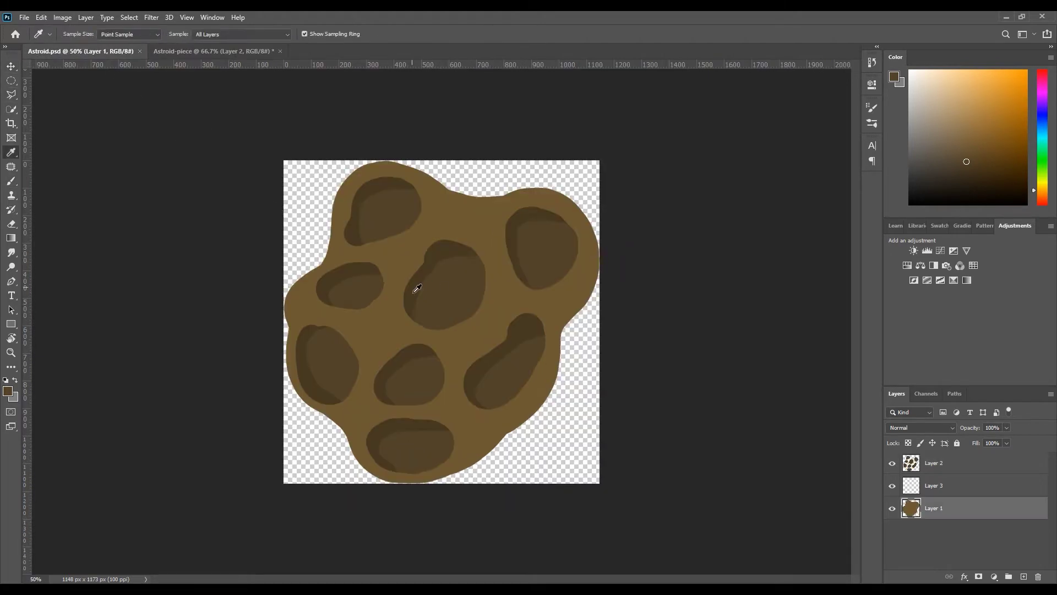
pyautogui.click(194, 54)
pyautogui.click(1024, 577)
pyautogui.press('b')
pyautogui.moveTo(378, 461)
pyautogui.mouseDown()
pyautogui.moveTo(361, 453)
pyautogui.moveTo(336, 397)
pyautogui.moveTo(425, 366)
pyautogui.mouseUp()
pyautogui.hotkey('ctrl', 'd')
# - Select the piece's right-hand crater on Layer 2 and shade its upper-left inner edge in the darkest brown
pyautogui.press('l')
pyautogui.click(409, 310)
pyautogui.click(424, 363)
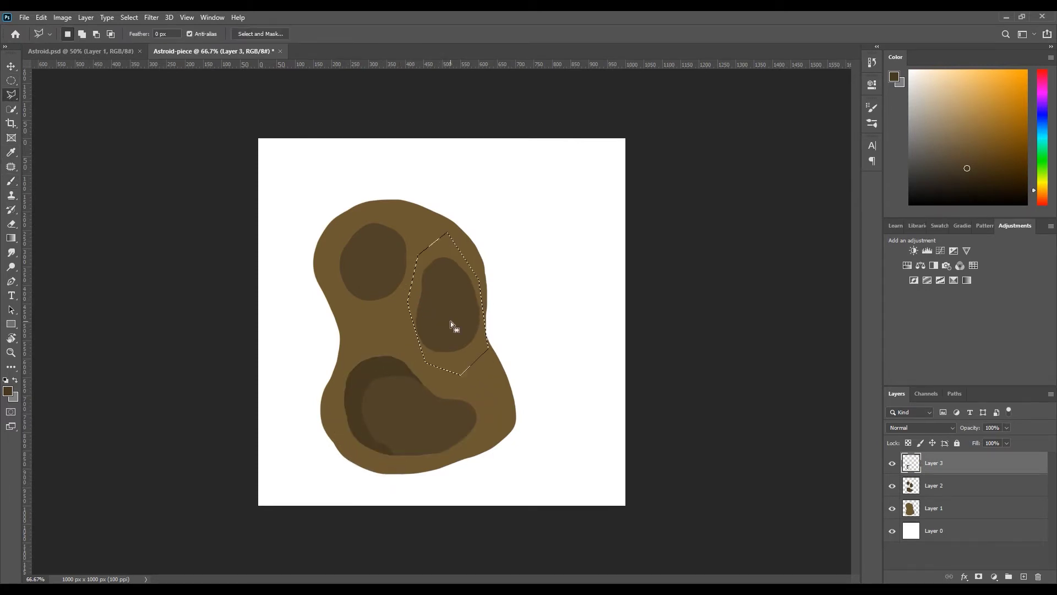
pyautogui.press('v')
pyautogui.press('Down')
pyautogui.click(507, 226)
pyautogui.click(934, 485)
pyautogui.press('Down')
pyautogui.press('b')
pyautogui.moveTo(440, 357); pyautogui.dragTo(414, 303)
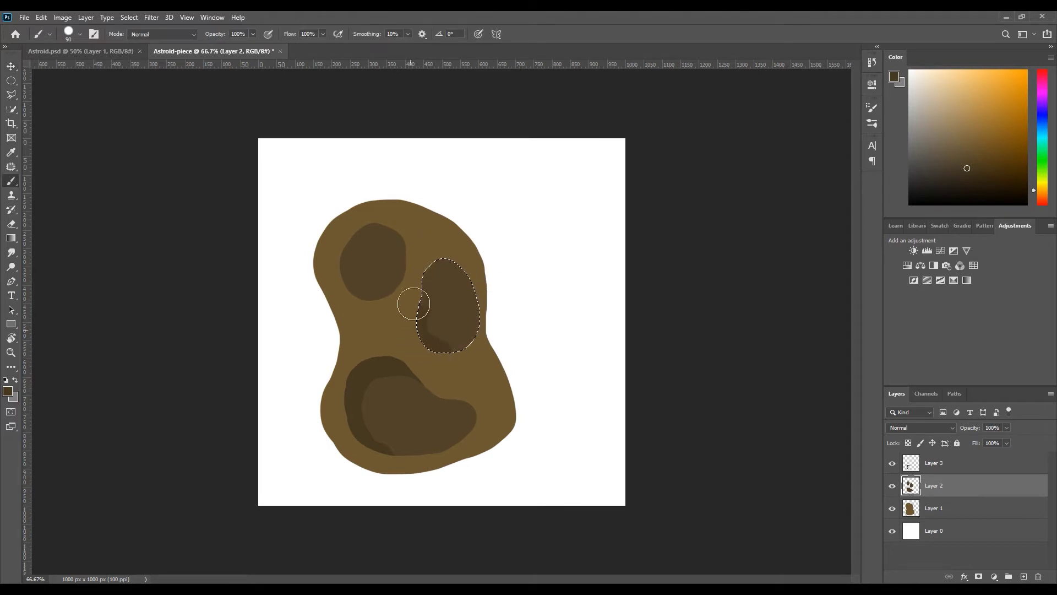
pyautogui.hotkey('ctrl', 'd')
# - Select the piece's upper-left crater on Layer 2 and shade its upper-left inner edge in the darkest brown
pyautogui.press('l')
pyautogui.click(335, 223)
pyautogui.click(389, 209)
pyautogui.click(431, 238)
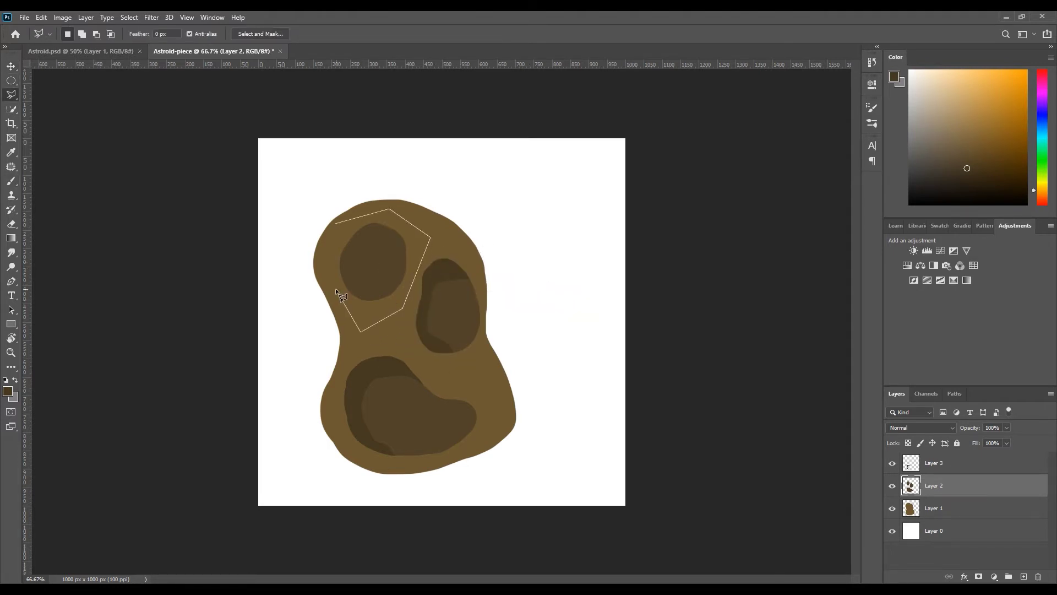
pyautogui.press('m')
pyautogui.moveTo(334, 224); pyautogui.dragTo(402, 301)
pyautogui.press('b')
pyautogui.moveTo(358, 295); pyautogui.dragTo(425, 229)
pyautogui.press('m')
# - Hide the white Layer 0 and crop the canvas to the outline of the asteroid body on Layer 1
pyautogui.click(892, 531)
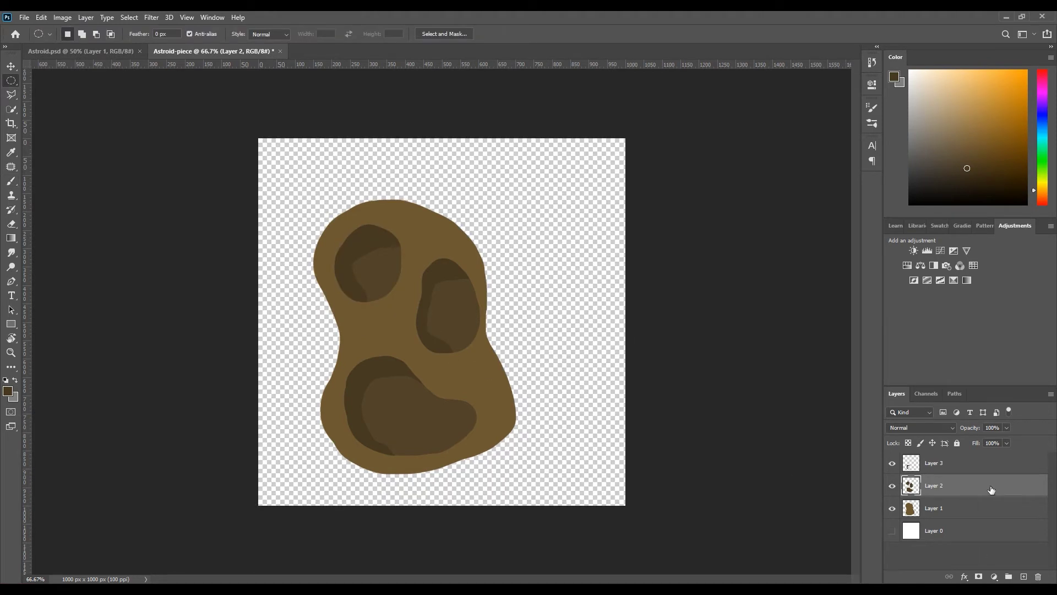
pyautogui.click(985, 508)
pyautogui.keyDown('ctrl'); pyautogui.click(911, 508); pyautogui.keyUp('ctrl')
pyautogui.press('v')
pyautogui.moveTo(502, 397); pyautogui.dragTo(501, 398)
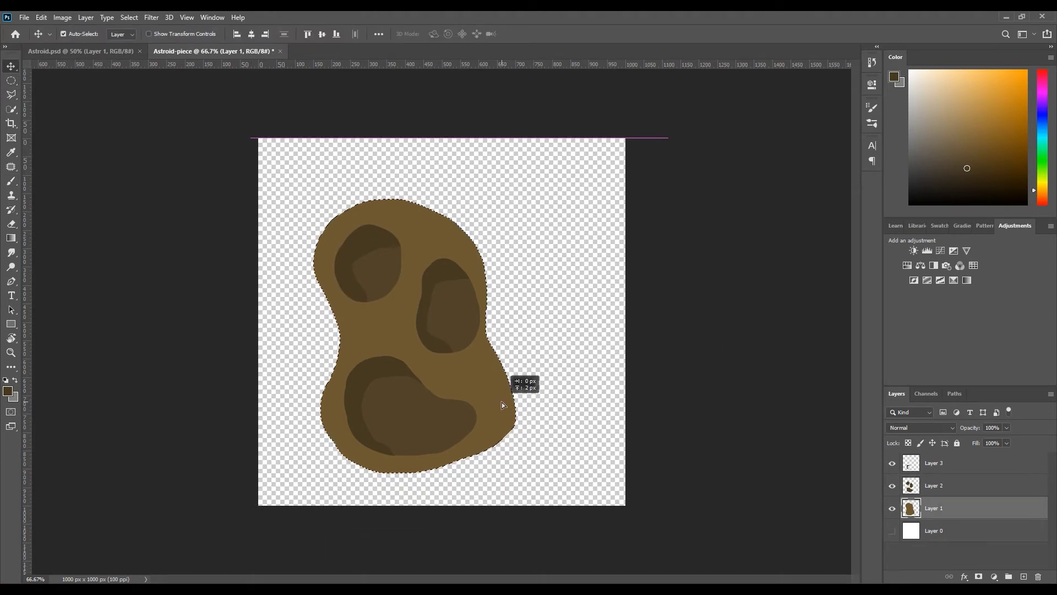
pyautogui.press('c')
pyautogui.press('Return')
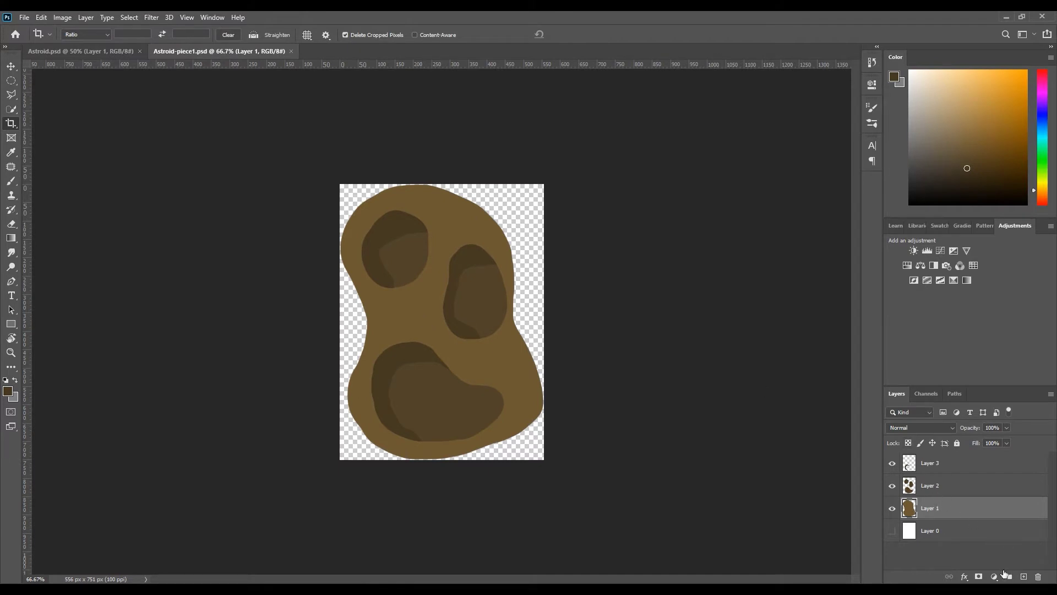
# - Group Layers 1, 2 and 3 of the finished piece and hide the group
pyautogui.keyDown('ctrl'); pyautogui.click(957, 477); pyautogui.keyUp('ctrl')
pyautogui.keyDown('ctrl'); pyautogui.click(957, 468); pyautogui.keyUp('ctrl')
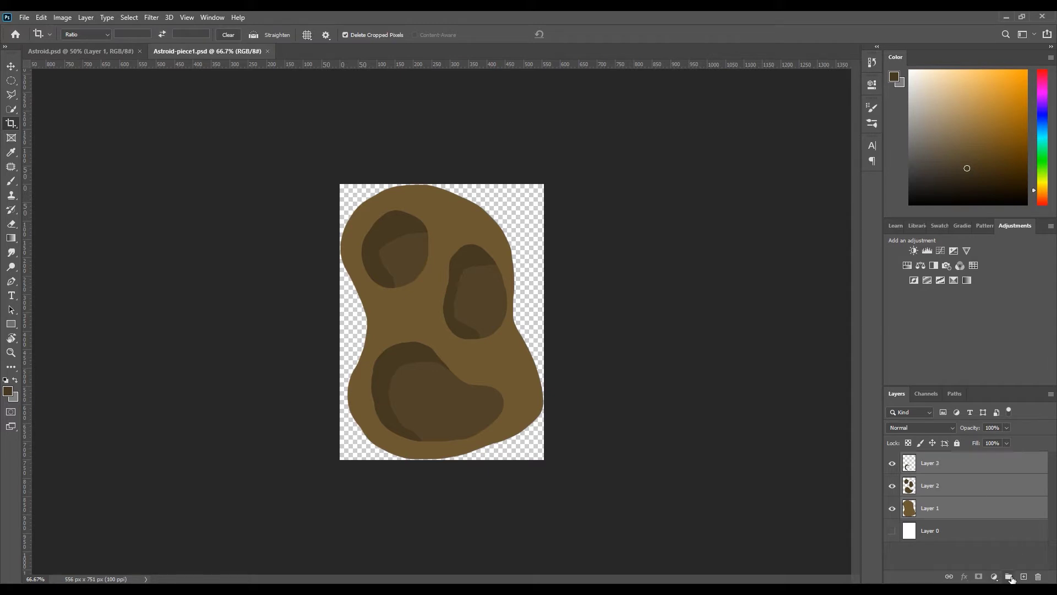
pyautogui.click(1009, 577)
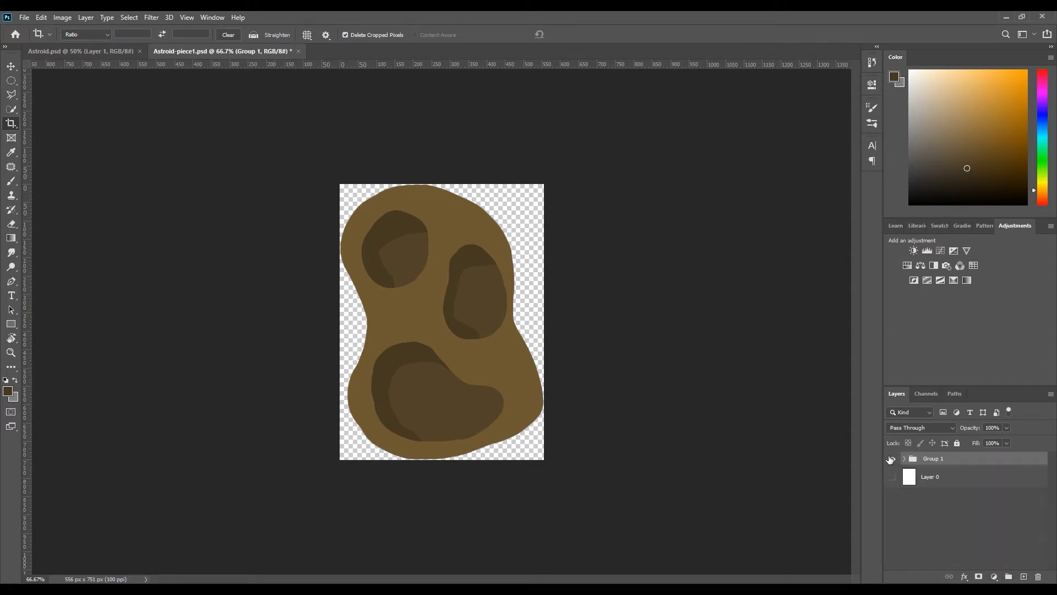
pyautogui.click(891, 459)
# - On a new layer inside a new group, paint a second asteroid body in the base brown, narrower on top and wide at the base
pyautogui.click(1009, 576)
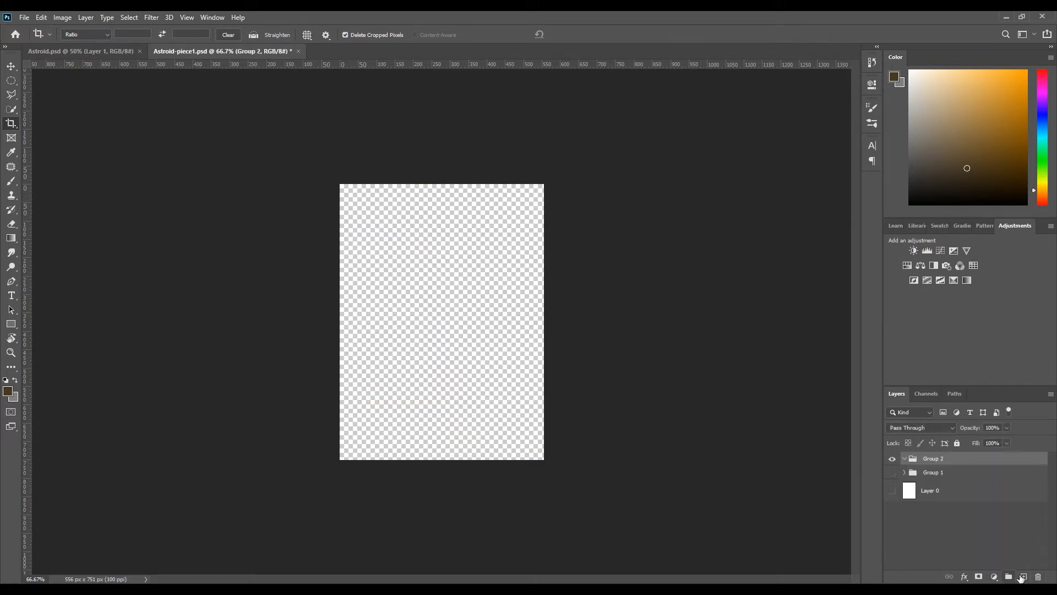
pyautogui.click(1024, 577)
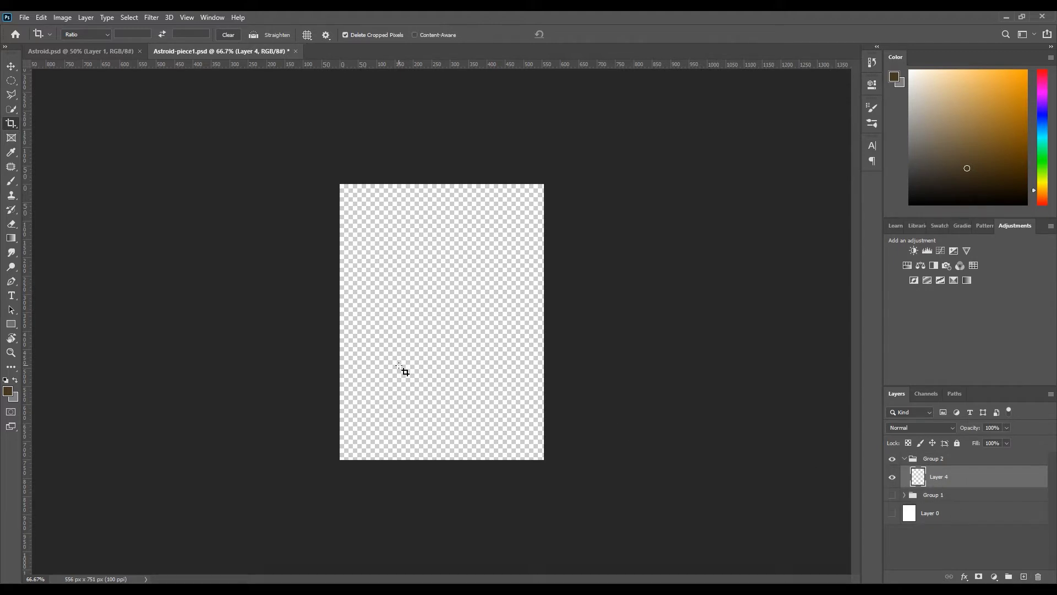
pyautogui.press('b')
pyautogui.moveTo(421, 243)
pyautogui.mouseDown()
pyautogui.moveTo(479, 316)
pyautogui.moveTo(419, 287)
pyautogui.moveTo(413, 243)
pyautogui.moveTo(457, 404)
pyautogui.moveTo(484, 279)
pyautogui.moveTo(447, 291)
pyautogui.moveTo(449, 231)
pyautogui.moveTo(503, 297)
pyautogui.mouseUp()
pyautogui.hotkey('ctrl', 'z')
pyautogui.moveTo(415, 241)
pyautogui.mouseDown()
pyautogui.moveTo(495, 282)
pyautogui.moveTo(517, 380)
pyautogui.moveTo(506, 414)
pyautogui.mouseUp()
pyautogui.moveTo(400, 317)
pyautogui.mouseDown()
pyautogui.moveTo(364, 404)
pyautogui.moveTo(388, 374)
pyautogui.mouseUp()
pyautogui.moveTo(455, 412); pyautogui.dragTo(388, 418)
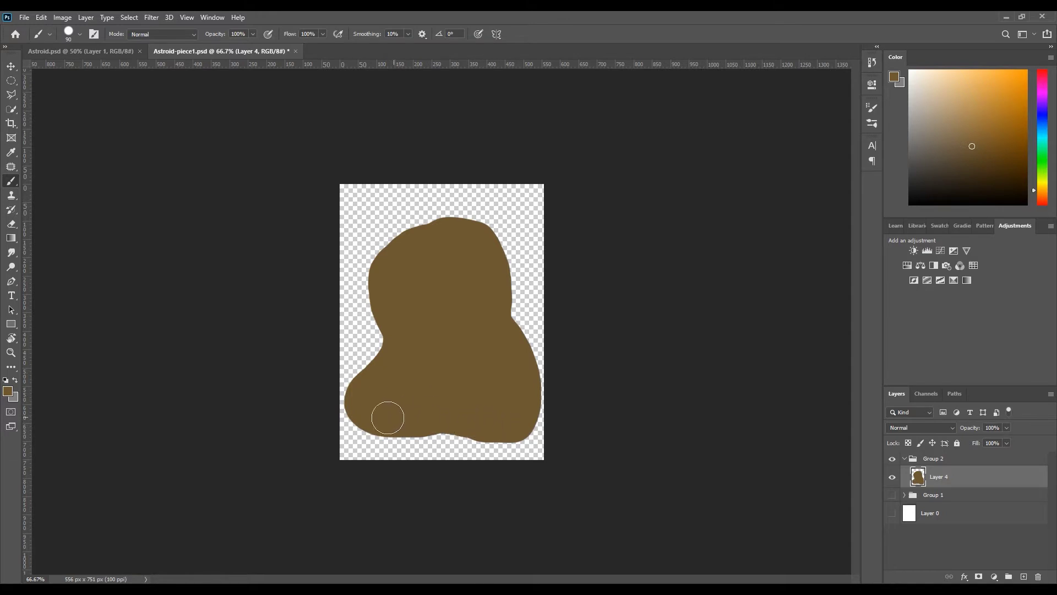
# - Sample the dark crater brown from Astroid.psd and return to Astroid-piece1.psd
pyautogui.click(78, 51)
pyautogui.keyDown('alt'); pyautogui.click(472, 283); pyautogui.keyUp('alt')
pyautogui.click(221, 51)
pyautogui.moveTo(410, 261)
pyautogui.mouseDown()
pyautogui.moveTo(448, 272)
pyautogui.moveTo(434, 311)
pyautogui.mouseUp()
pyautogui.moveTo(481, 403)
pyautogui.mouseDown()
pyautogui.moveTo(501, 359)
pyautogui.moveTo(464, 408)
pyautogui.mouseUp()
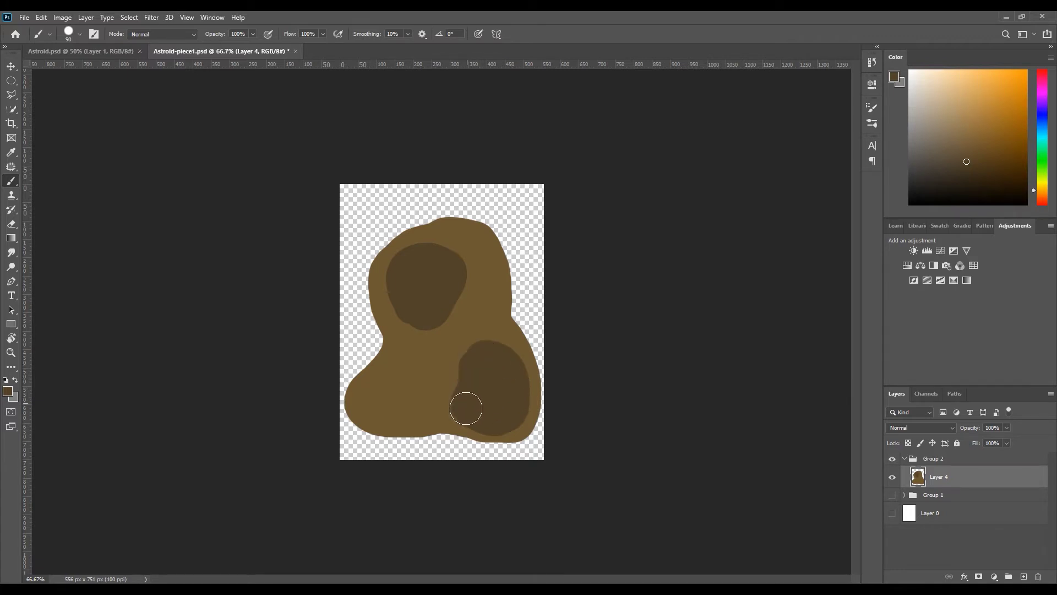
pyautogui.moveTo(364, 401)
pyautogui.mouseDown()
pyautogui.moveTo(420, 370)
pyautogui.moveTo(427, 378)
pyautogui.mouseUp()
pyautogui.press('l')
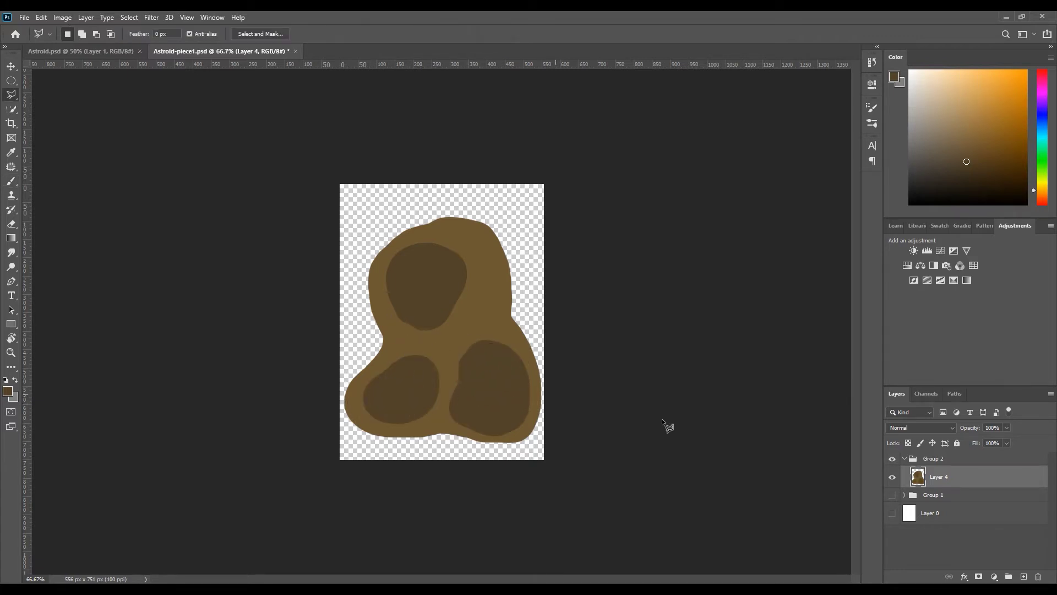
pyautogui.hotkey('ctrl', 'z')
pyautogui.hotkey('ctrl', 'z')
pyautogui.hotkey('ctrl', 'z')
pyautogui.hotkey('ctrl', 'z')
pyautogui.hotkey('ctrl', 'z')
pyautogui.hotkey('ctrl', 'z')
pyautogui.hotkey('ctrl', 'z')
pyautogui.hotkey('ctrl', 'z')
# - On a new layer above Layer 4, paint three dark brown craters, one in the upper half and two in the lower half
pyautogui.click(1024, 576)
pyautogui.press('b')
pyautogui.moveTo(371, 380)
pyautogui.mouseDown()
pyautogui.moveTo(385, 396)
pyautogui.moveTo(408, 373)
pyautogui.mouseUp()
pyautogui.moveTo(435, 262)
pyautogui.mouseDown()
pyautogui.moveTo(406, 288)
pyautogui.moveTo(427, 275)
pyautogui.moveTo(418, 293)
pyautogui.mouseUp()
pyautogui.moveTo(476, 395)
pyautogui.mouseDown()
pyautogui.moveTo(495, 351)
pyautogui.moveTo(504, 400)
pyautogui.mouseUp()
# - Select the upper crater on Layer 5 and shade its upper-left inner edge with the darkest brown sampled from Astroid.psd
pyautogui.press('l')
pyautogui.click(378, 296)
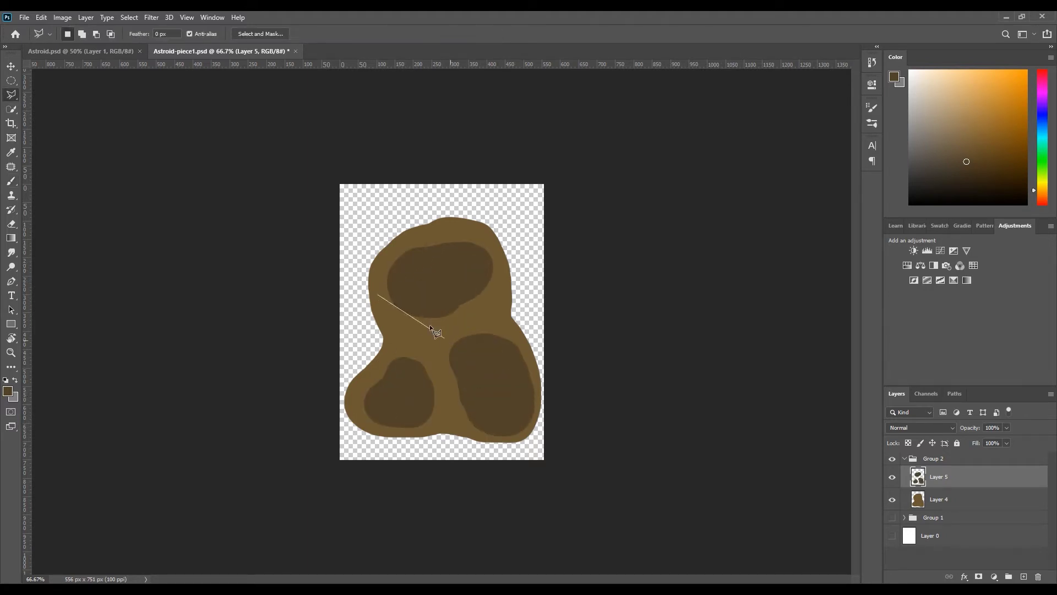
pyautogui.click(505, 237)
pyautogui.click(441, 218)
pyautogui.click(371, 258)
pyautogui.click(378, 296)
pyautogui.press('v')
pyautogui.moveTo(439, 294); pyautogui.dragTo(433, 294)
pyautogui.press('b')
pyautogui.click(83, 51)
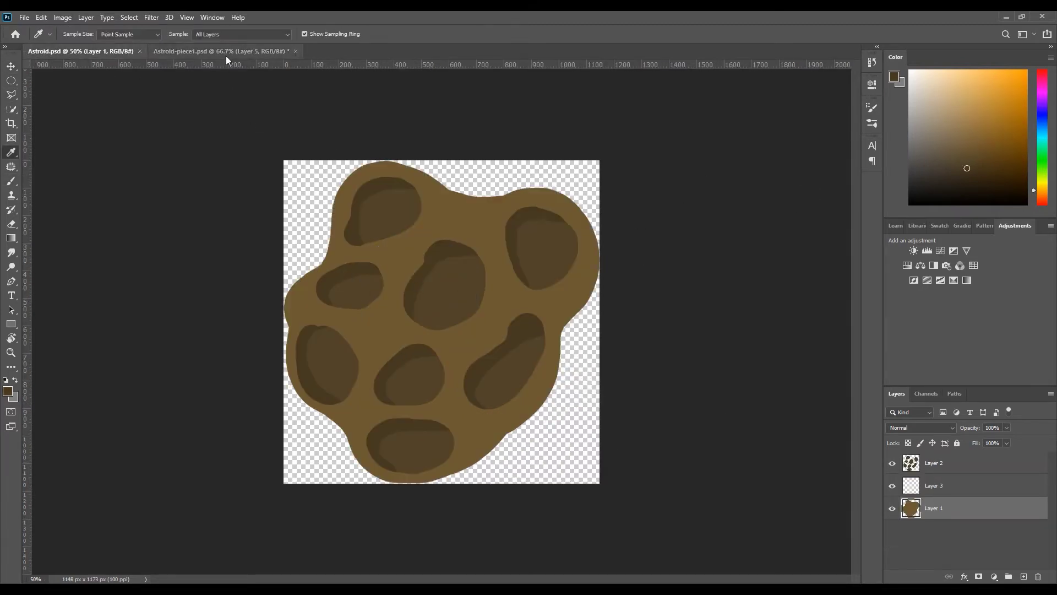
pyautogui.click(226, 52)
pyautogui.moveTo(409, 306); pyautogui.dragTo(515, 251)
# - Select the lower-right crater on Layer 5 and shade its upper-left inner edge in the darkest brown
pyautogui.press('l')
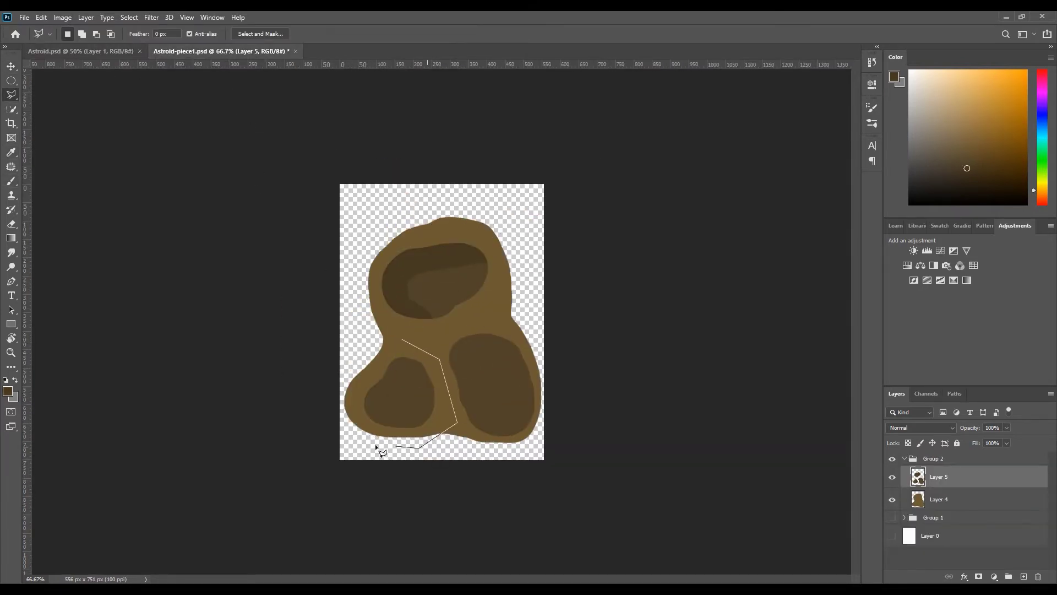
pyautogui.click(435, 339)
pyautogui.click(512, 315)
pyautogui.click(588, 389)
pyautogui.click(503, 470)
pyautogui.click(434, 341)
pyautogui.press('v')
pyautogui.moveTo(516, 392); pyautogui.dragTo(513, 393)
pyautogui.press('b')
pyautogui.moveTo(485, 440); pyautogui.dragTo(474, 353)
# - Select the lower-left crater on Layer 5, shade its inner edge in the darkest brown, and deselect it
pyautogui.press('l')
pyautogui.click(375, 368)
pyautogui.click(401, 337)
pyautogui.click(430, 345)
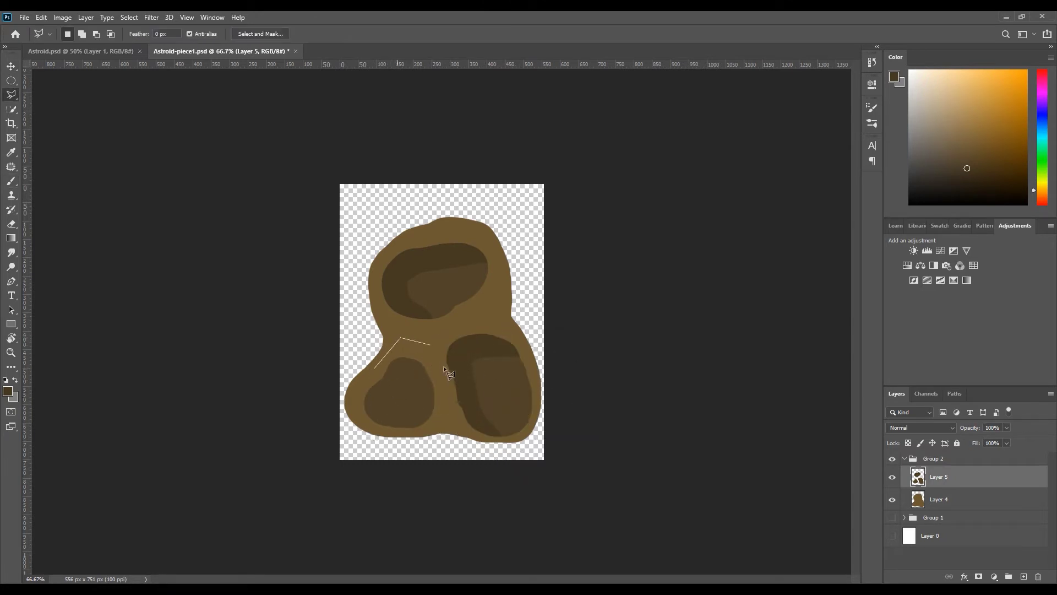
pyautogui.click(374, 368)
pyautogui.press('v')
pyautogui.moveTo(416, 420)
pyautogui.mouseDown()
pyautogui.moveTo(382, 419)
pyautogui.moveTo(418, 358)
pyautogui.mouseUp()
pyautogui.press('b')
pyautogui.press('m')
pyautogui.click(655, 378)
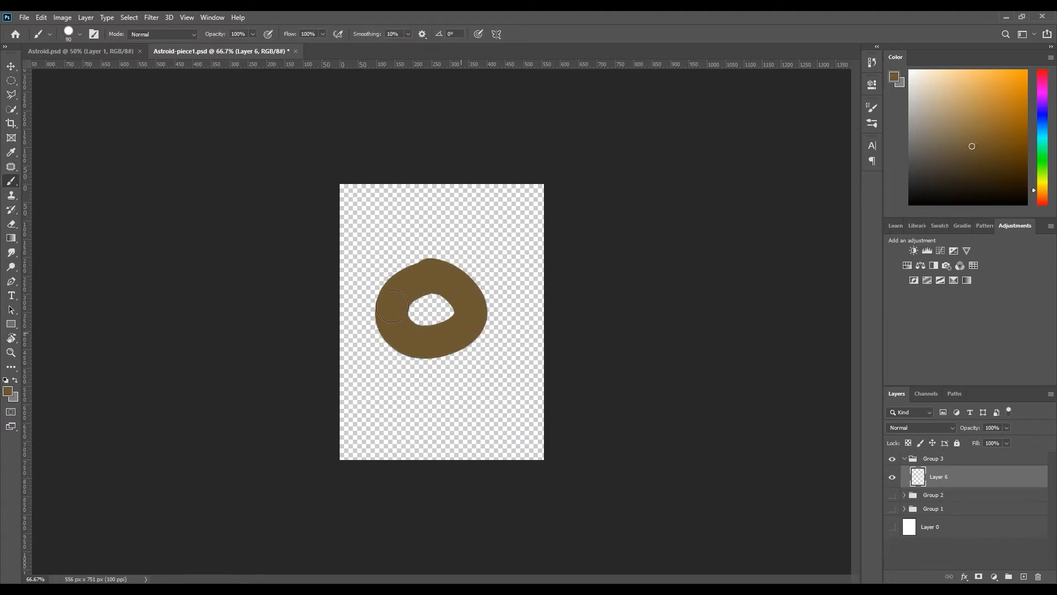
# - Paint a rounded base-brown asteroid body on Layer 6 and one large bean-shaped crater on a new layer in Astroid.psd's crater brown
pyautogui.moveTo(424, 308)
pyautogui.mouseDown()
pyautogui.moveTo(436, 374)
pyautogui.moveTo(512, 330)
pyautogui.moveTo(446, 371)
pyautogui.mouseUp()
pyautogui.moveTo(428, 289)
pyautogui.mouseDown()
pyautogui.moveTo(524, 328)
pyautogui.moveTo(521, 357)
pyautogui.mouseUp()
pyautogui.click(1025, 576)
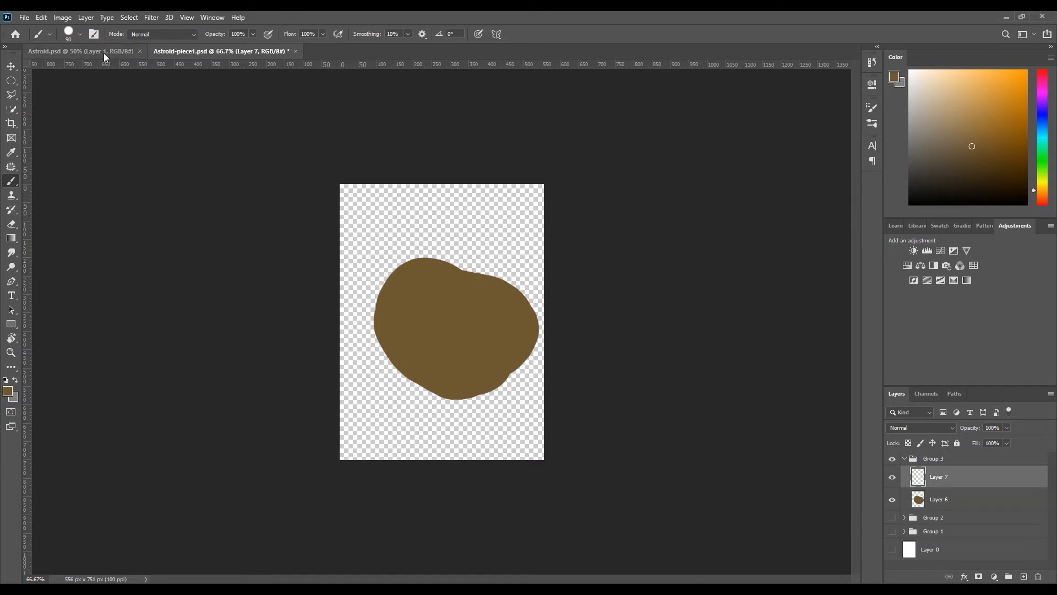
pyautogui.click(102, 51)
pyautogui.press('i')
pyautogui.click(463, 295)
pyautogui.click(193, 51)
pyautogui.press('b')
pyautogui.moveTo(437, 355)
pyautogui.mouseDown()
pyautogui.moveTo(491, 335)
pyautogui.moveTo(462, 349)
pyautogui.mouseUp()
pyautogui.hotkey('ctrl', 'z')
pyautogui.moveTo(421, 291)
pyautogui.mouseDown()
pyautogui.moveTo(435, 355)
pyautogui.moveTo(425, 314)
pyautogui.moveTo(474, 344)
pyautogui.mouseUp()
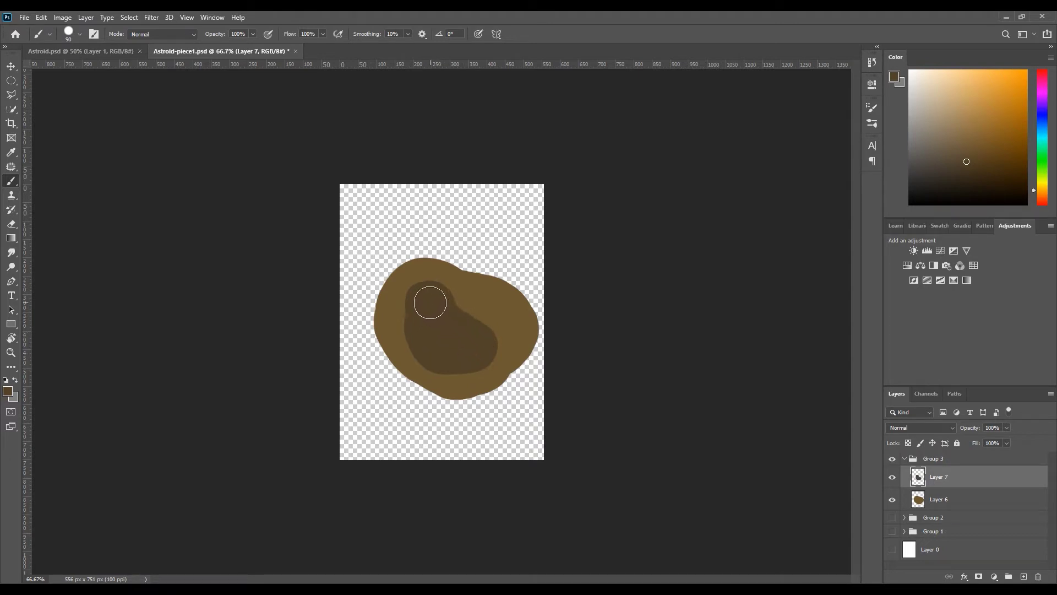
# - Select the crater on Layer 7 and shade its upper-left inner edge with the darkest brown sampled from Astroid.psd
pyautogui.press('l')
pyautogui.click(381, 300)
pyautogui.click(419, 394)
pyautogui.click(464, 398)
pyautogui.click(512, 374)
pyautogui.click(526, 363)
pyautogui.click(509, 270)
pyautogui.click(421, 240)
pyautogui.click(381, 300)
pyautogui.press('v')
pyautogui.moveTo(458, 345)
pyautogui.mouseDown()
pyautogui.moveTo(401, 312)
pyautogui.moveTo(509, 329)
pyautogui.mouseUp()
pyautogui.press('b')
pyautogui.click(71, 50)
pyautogui.press('i')
pyautogui.click(440, 261)
pyautogui.click(198, 51)
pyautogui.press('b')
pyautogui.hotkey('ctrl', 'd')
# - Undo the latest edits to the Layer 7 crater, rework the dark shading along its upper-left edge, and deselect it
pyautogui.press('m')
pyautogui.press('e')
pyautogui.moveTo(527, 259); pyautogui.dragTo(521, 305)
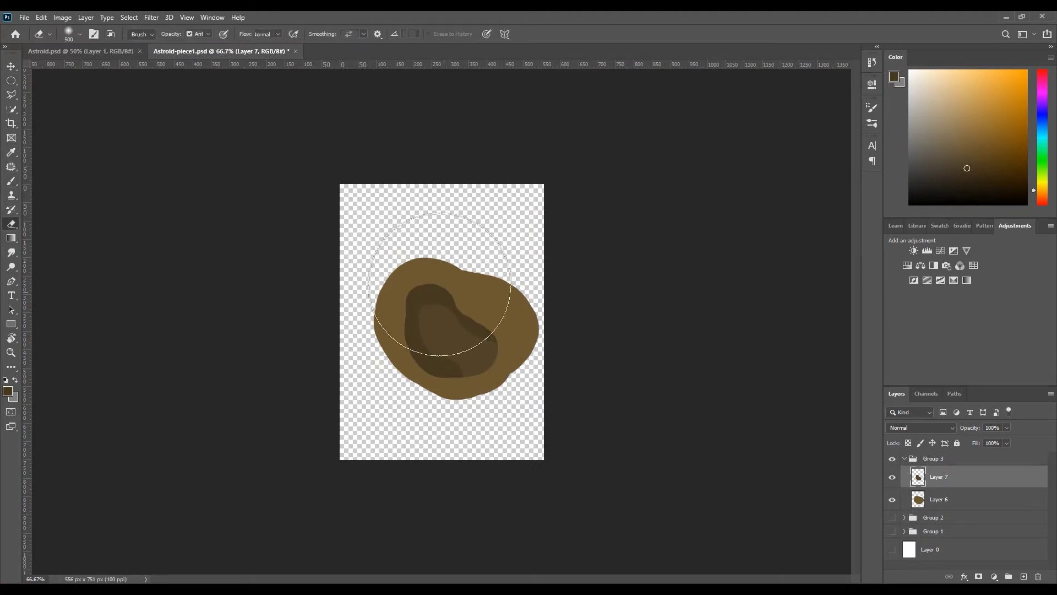
pyautogui.hotkey('ctrl', 'z')
pyautogui.hotkey('ctrl', 'z')
pyautogui.hotkey('ctrl', 'z')
pyautogui.press('b')
pyautogui.hotkey('ctrl', 'shift', 'z')
pyautogui.hotkey('ctrl', 'shift', 'z')
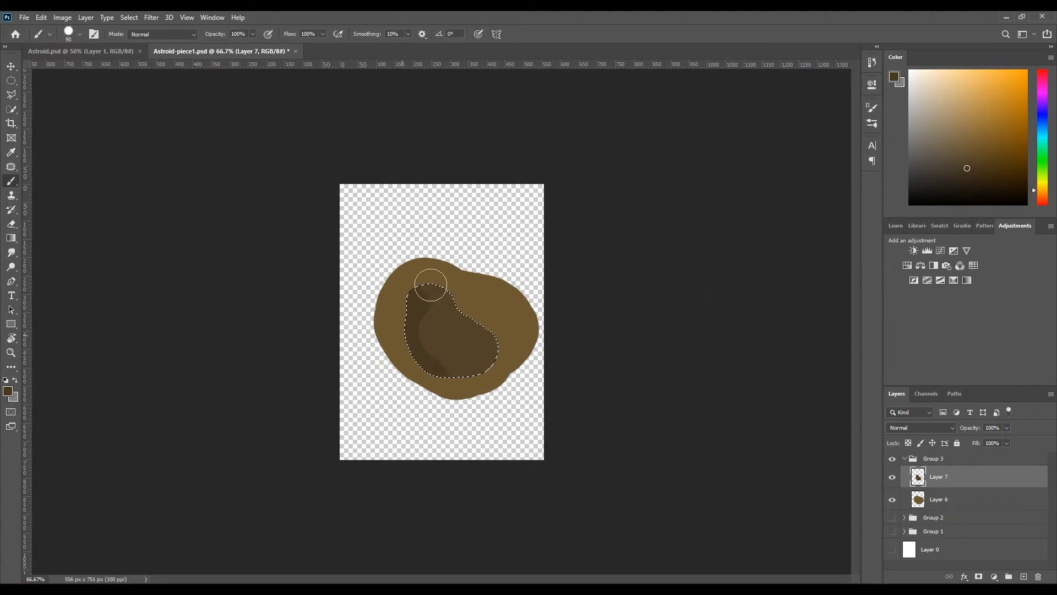
pyautogui.press('m')
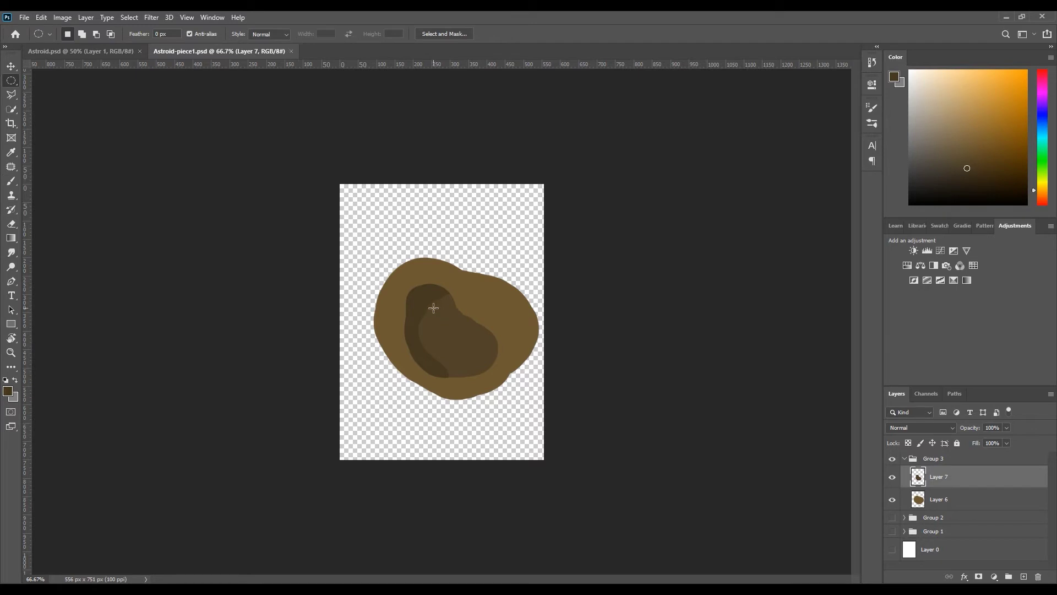
# - Select the rounded asteroid body on Layer 6 and crop the canvas to its bounds
pyautogui.moveTo(276, 163)
pyautogui.mouseDown()
pyautogui.moveTo(629, 407)
pyautogui.moveTo(652, 448)
pyautogui.mouseUp()
pyautogui.press('v')
pyautogui.click(950, 493)
pyautogui.press('Up')
pyautogui.press('Down')
pyautogui.press('c')
pyautogui.press('Return')
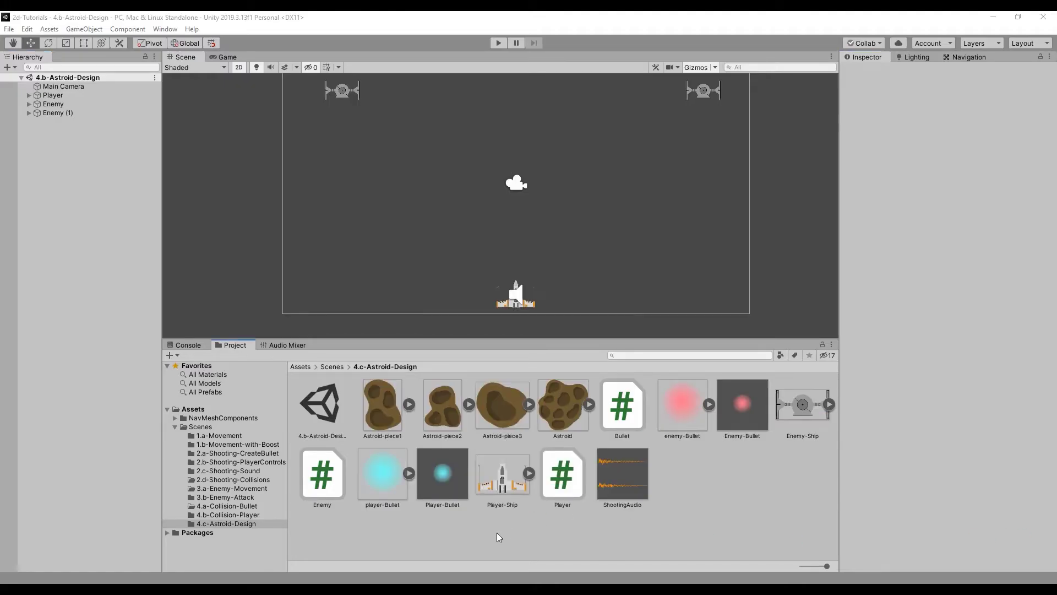
# - In Unity, create an empty game object named Astroid-Large and reset its transform
pyautogui.rightClick(80, 174)
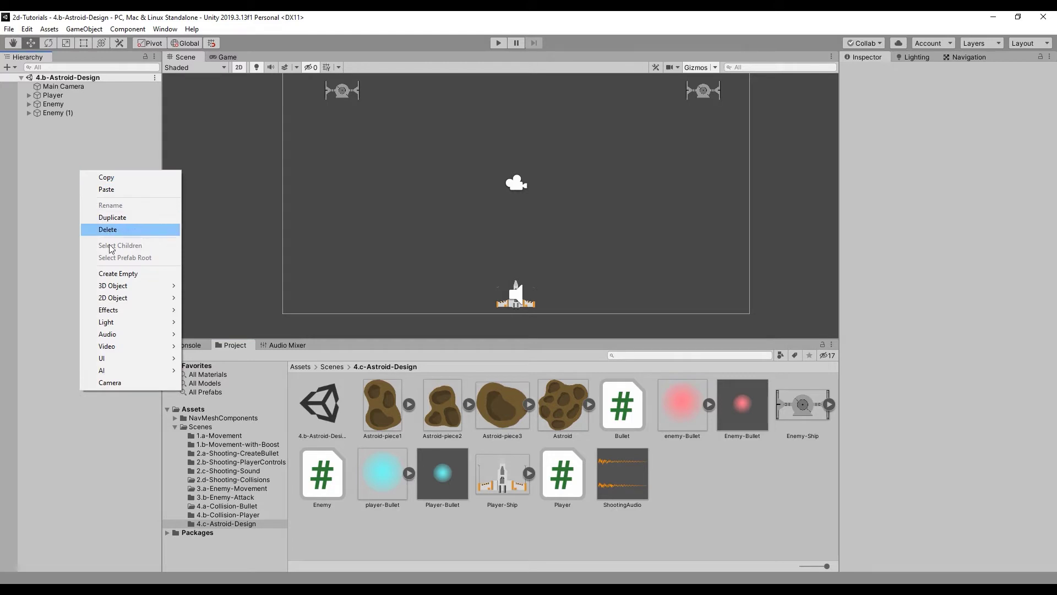
pyautogui.click(124, 274)
pyautogui.click(943, 73)
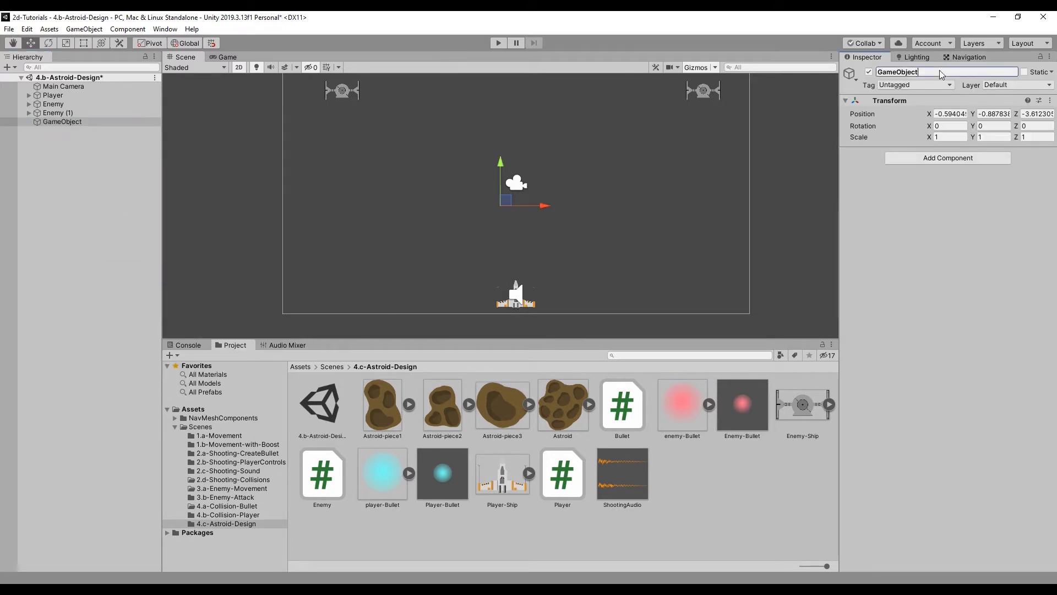
pyautogui.write('Astroid-Large')
pyautogui.click(1050, 101)
pyautogui.click(952, 110)
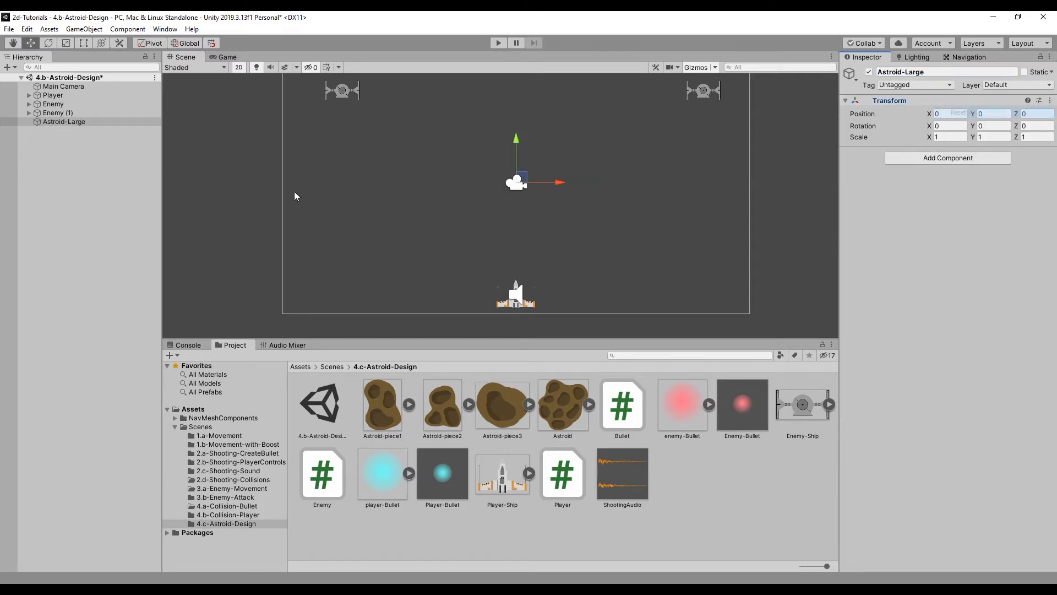
# - Add a new 2D sprite as a child of Astroid-Large and assign the Astroid image as its sprite
pyautogui.rightClick(74, 148)
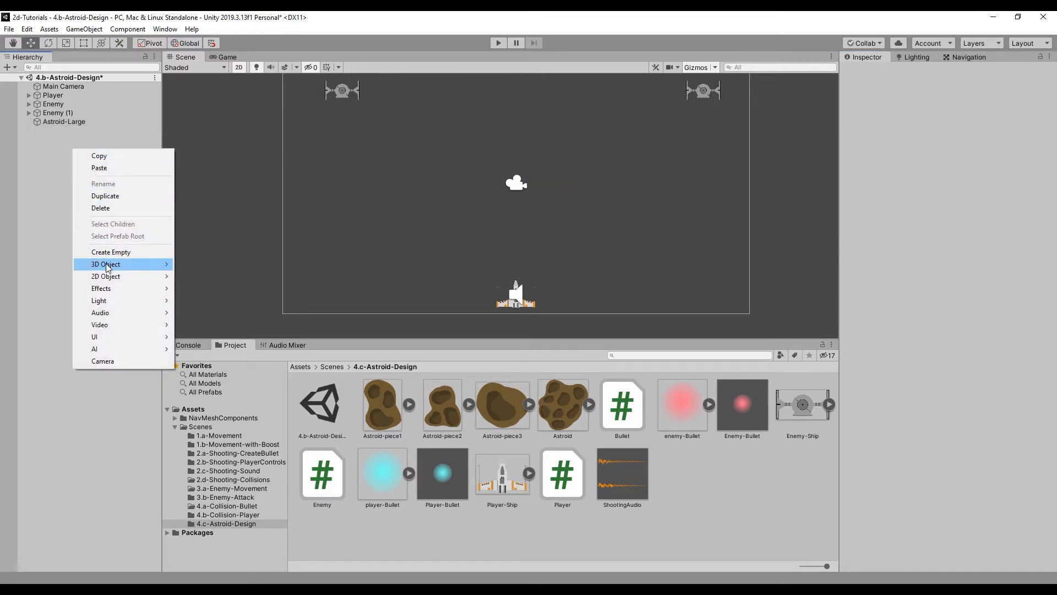
pyautogui.click(196, 276)
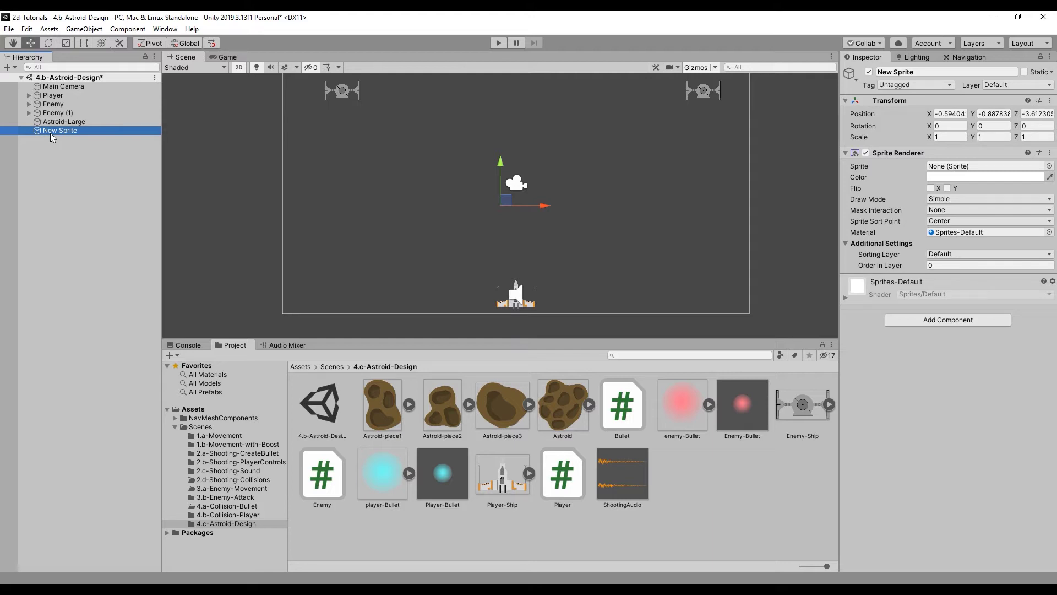
pyautogui.moveTo(51, 133); pyautogui.dragTo(62, 122)
pyautogui.moveTo(563, 405); pyautogui.dragTo(969, 166)
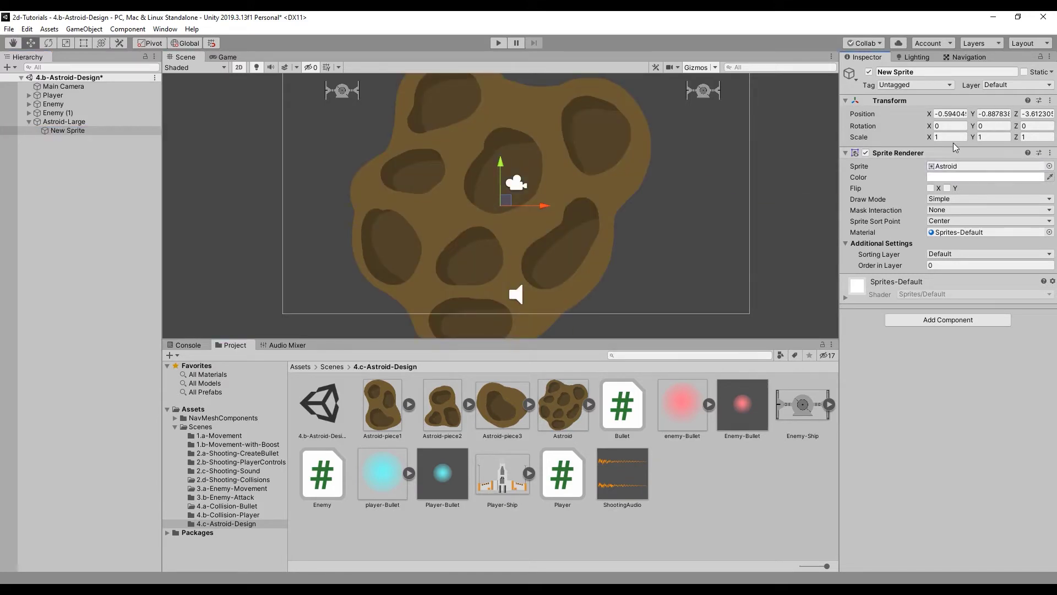
# - Set the child sprite's X and Y scale to 0.1 and its position to 0, 0, 0
pyautogui.write('0.1')
pyautogui.press('Tab')
pyautogui.write('0.1')
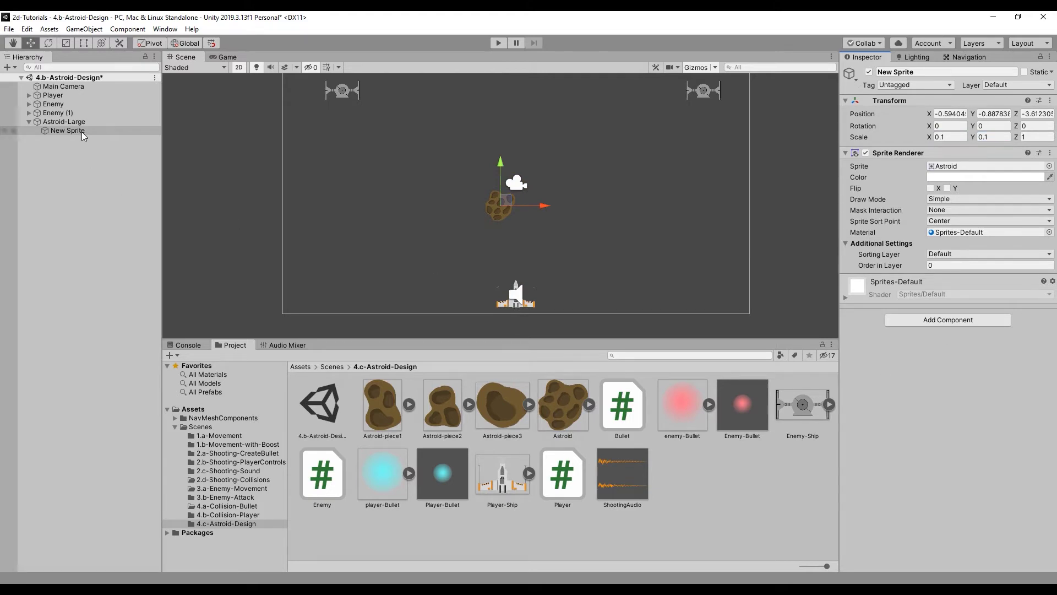
pyautogui.write('0')
pyautogui.press('Tab')
pyautogui.write('0')
pyautogui.press('Tab')
pyautogui.write('0')
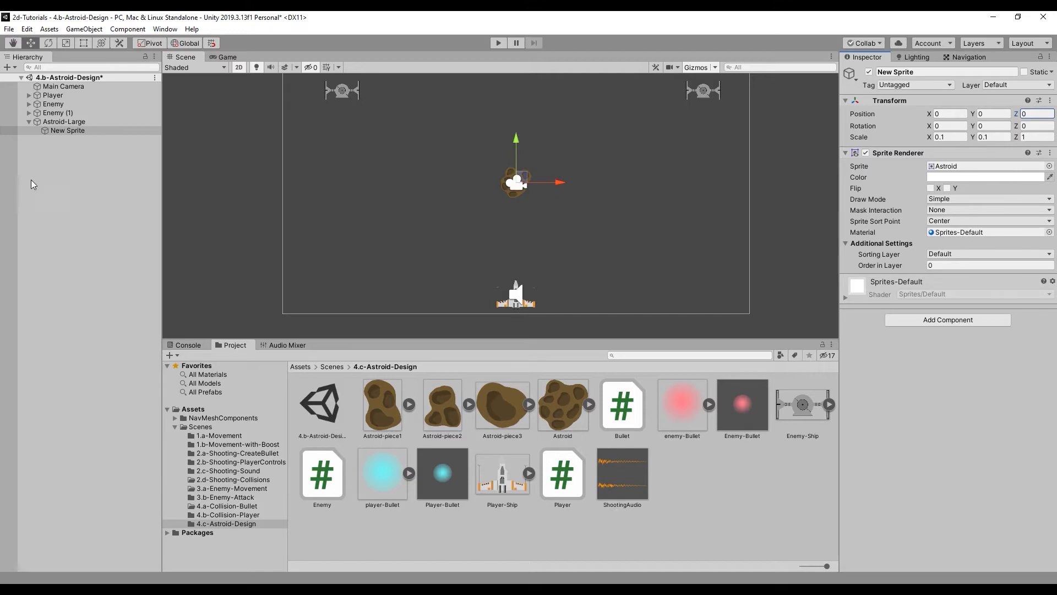
# - Create a C# script named Astroid in the 4.c-Astroid-Design folder
pyautogui.click(64, 122)
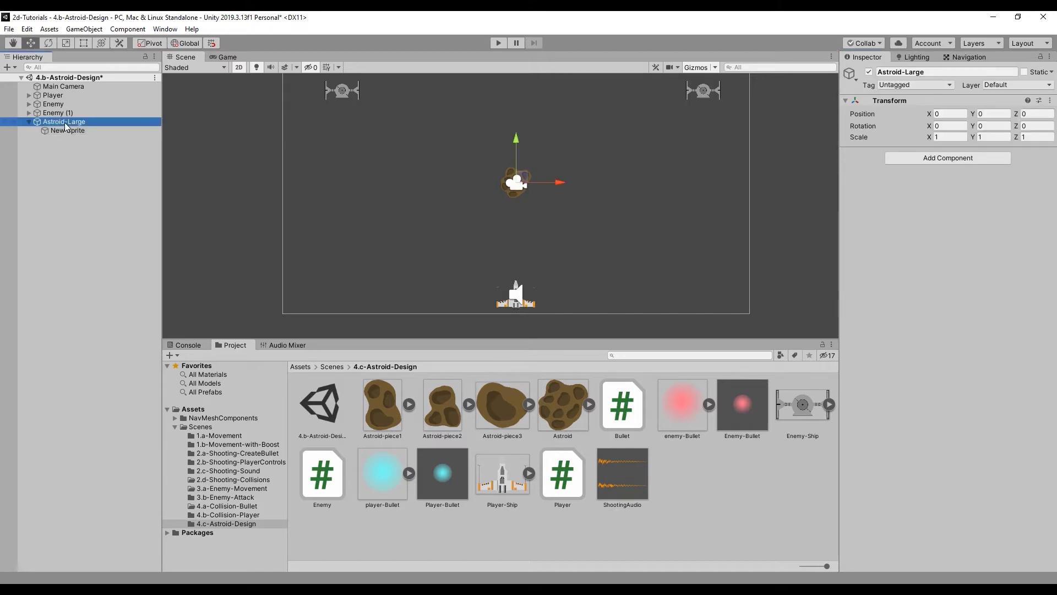
pyautogui.click(287, 302)
pyautogui.rightClick(741, 500)
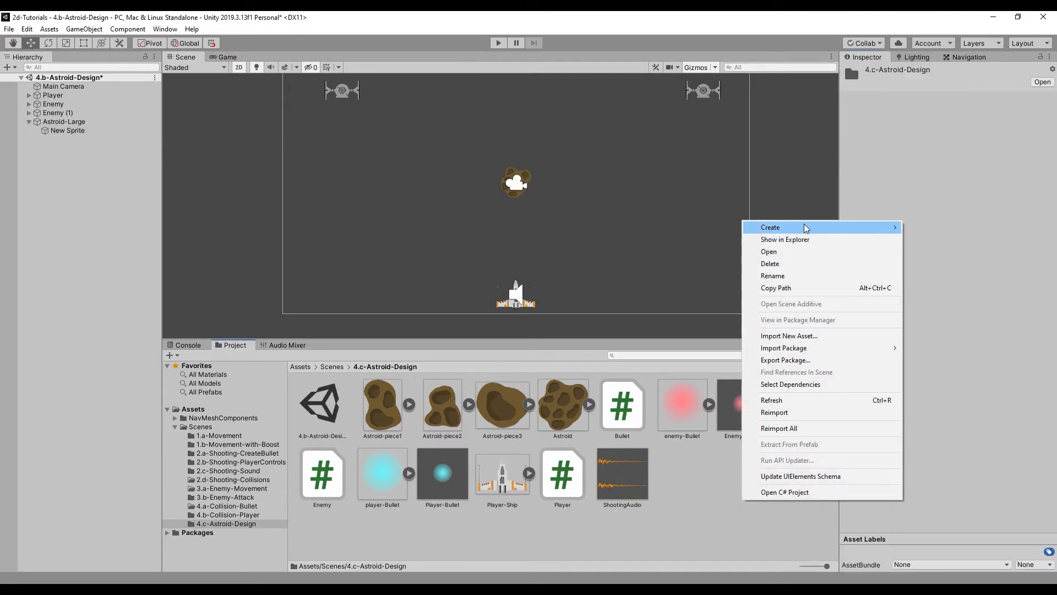
pyautogui.moveTo(815, 227)
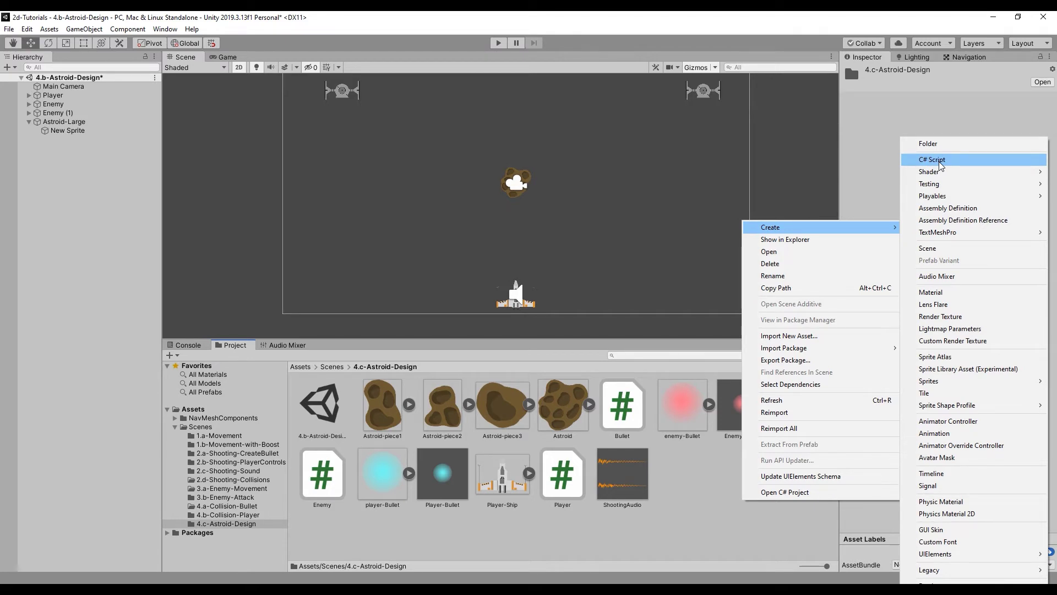
pyautogui.click(938, 161)
pyautogui.write('Astroid')
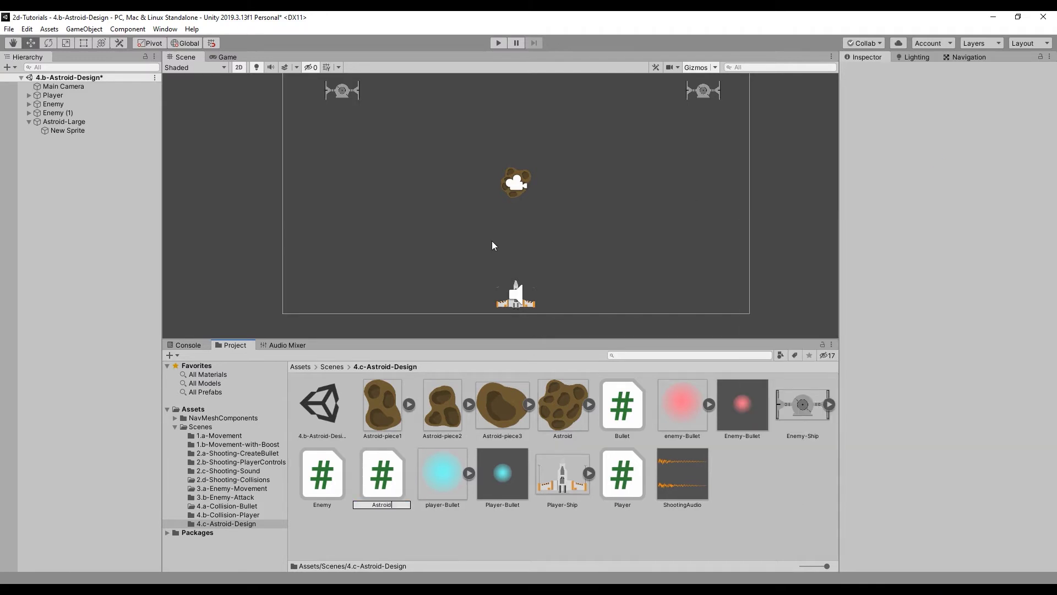
pyautogui.press('Return')
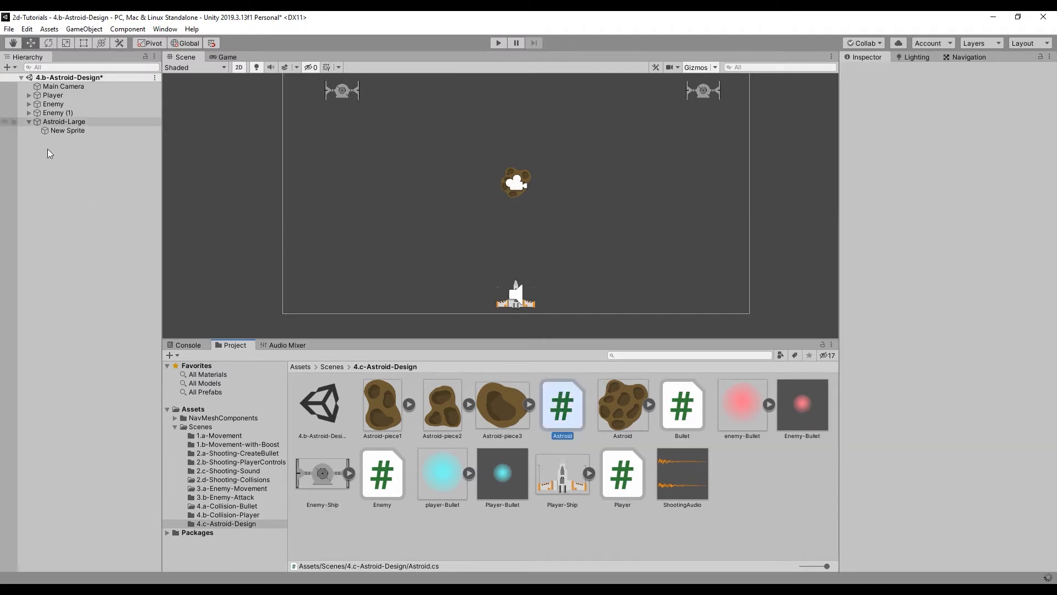
# - Rename Astroid-Large's child sprite to Mesh and attach the Astroid script to Astroid-Large
pyautogui.click(68, 131)
pyautogui.click(910, 74)
pyautogui.click(64, 122)
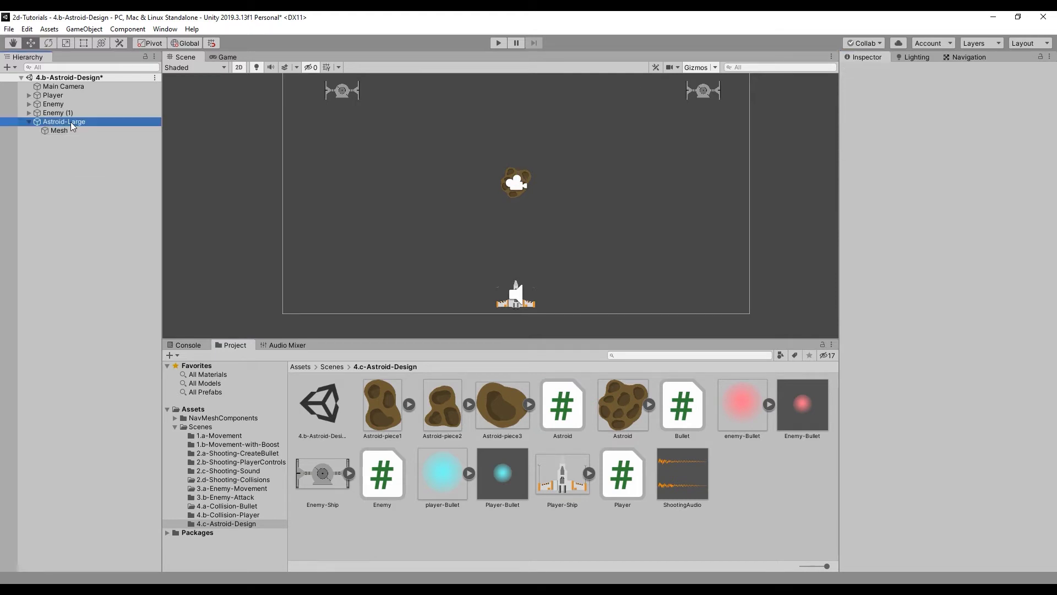
pyautogui.moveTo(575, 412); pyautogui.dragTo(921, 306)
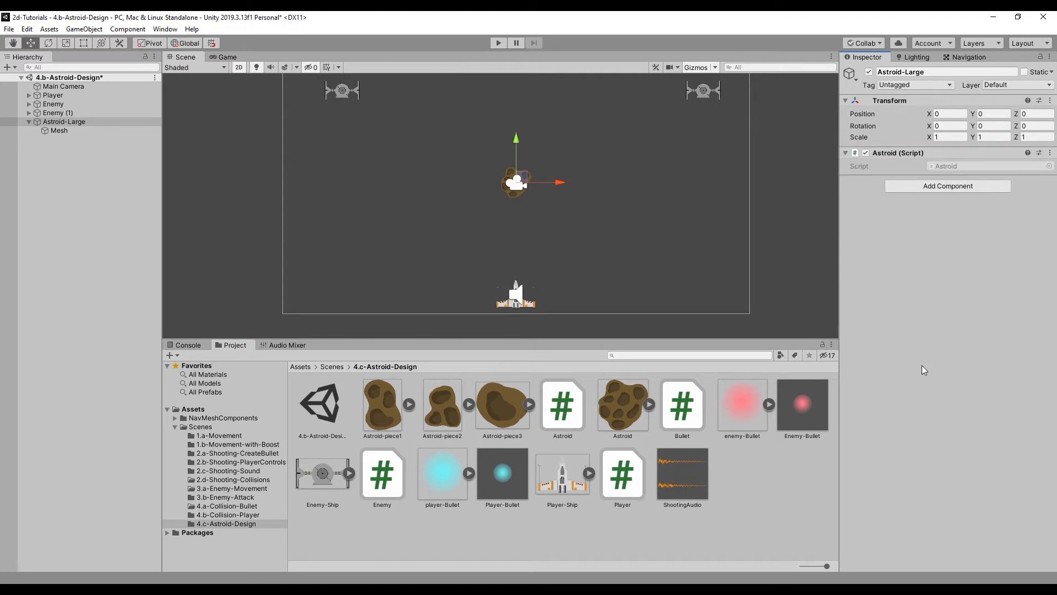
# - Add a Circle Collider 2D component to Astroid-Large
pyautogui.click(940, 187)
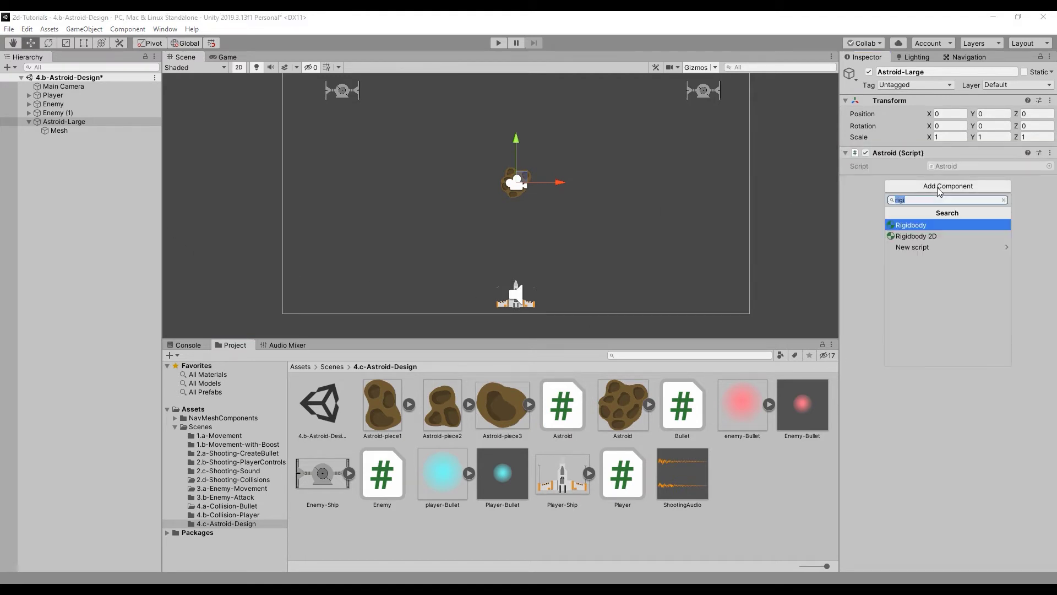
pyautogui.write('circ')
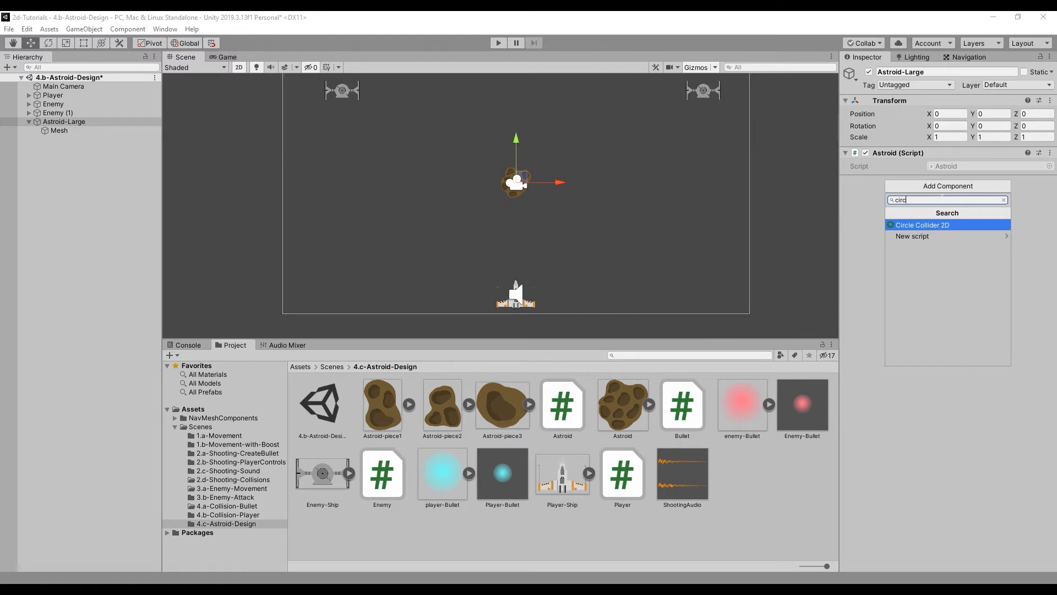
pyautogui.press('Return')
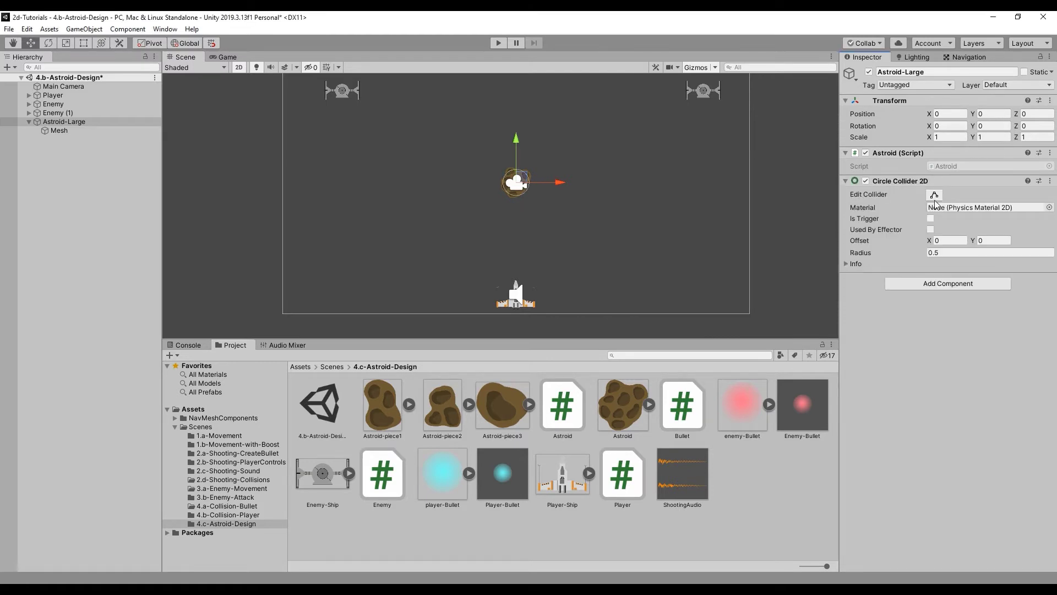
# - Add a Rigidbody 2D to Astroid-Large with its gravity scale set to 0, and save the scene
pyautogui.click(943, 284)
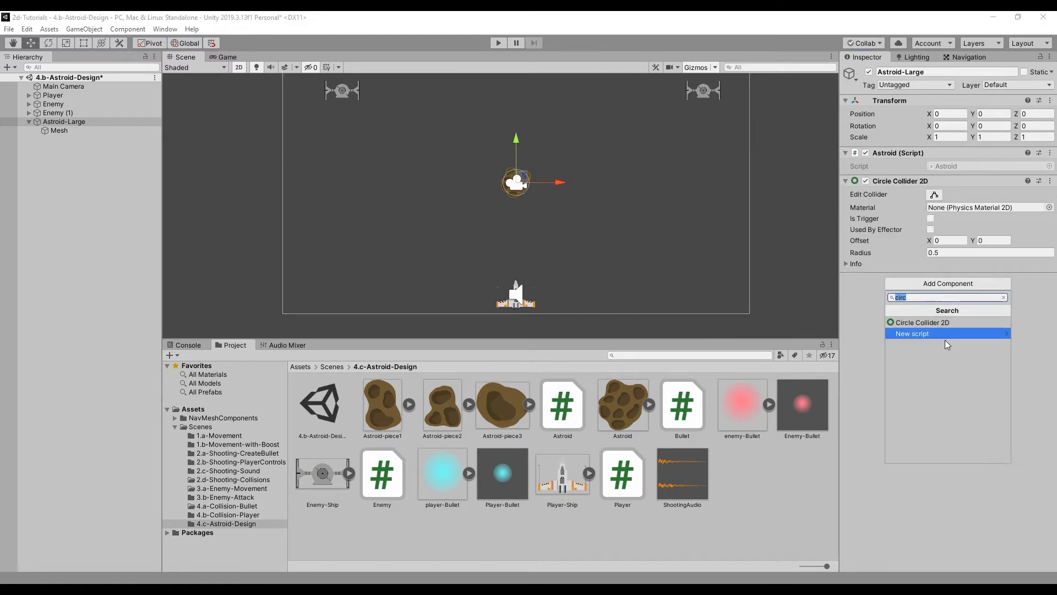
pyautogui.write('rigid')
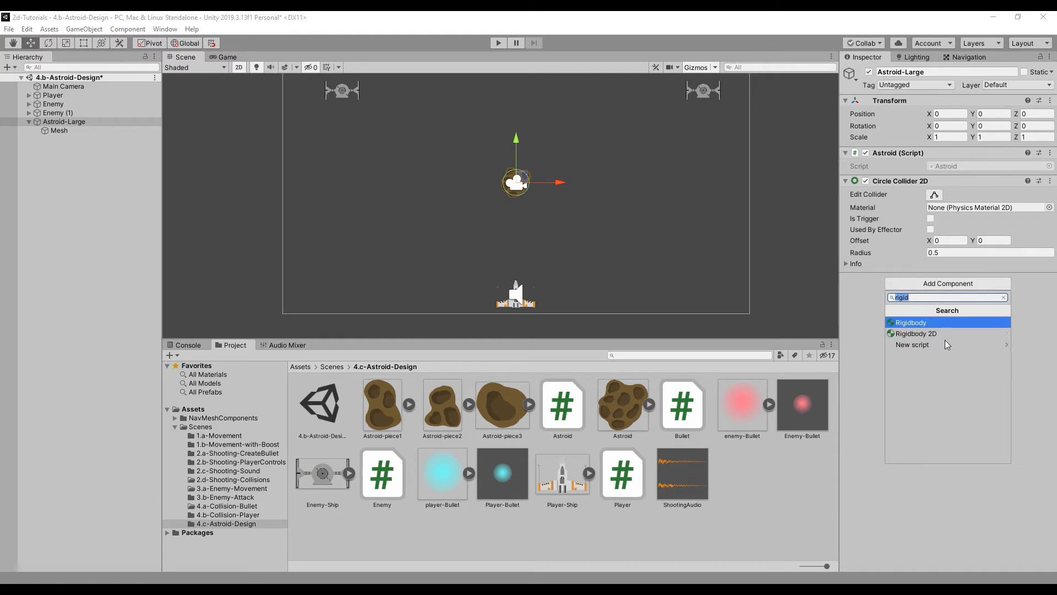
pyautogui.press('Return')
pyautogui.press('Tab')
pyautogui.press('Tab')
pyautogui.press('Tab')
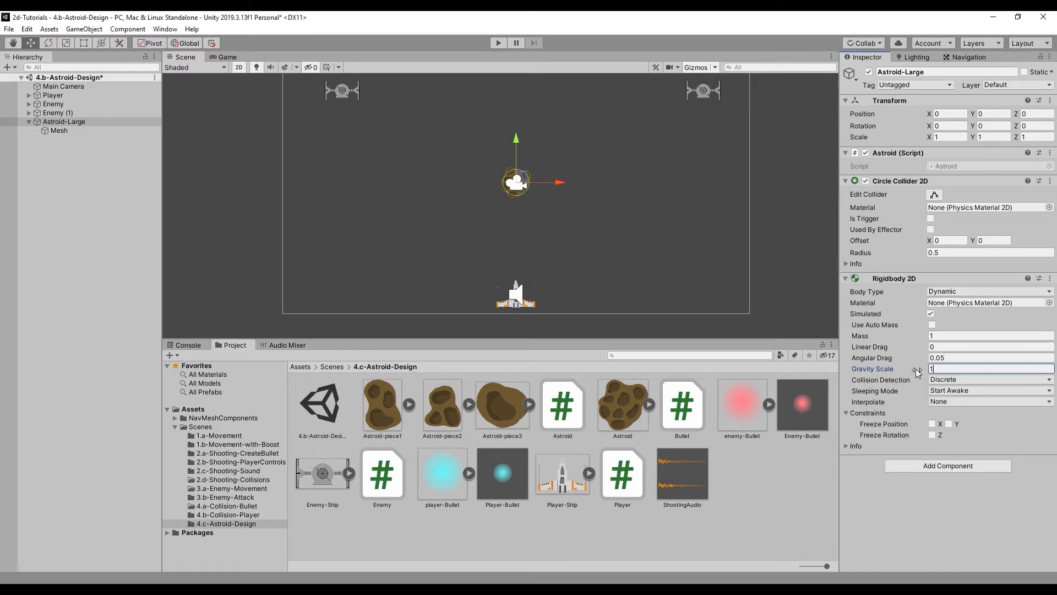
pyautogui.write('0')
pyautogui.press('Return')
pyautogui.click(57, 177)
pyautogui.hotkey('ctrl', 's')
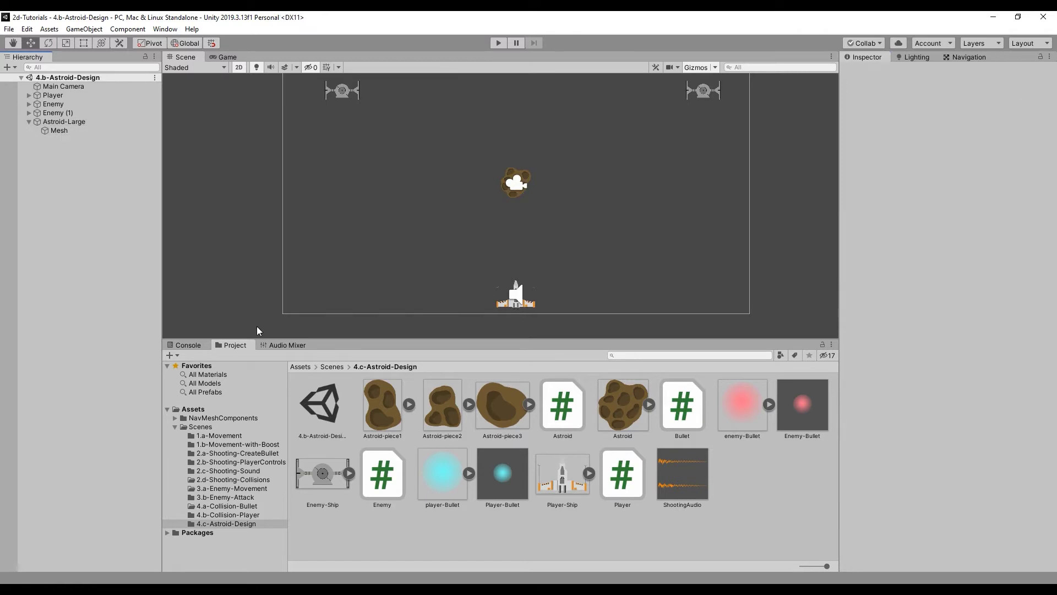
# - Open the Astroid script in Visual Studio, delete the comment above Start, and put the class's opening brace on its declaration line
pyautogui.doubleClick(572, 408)
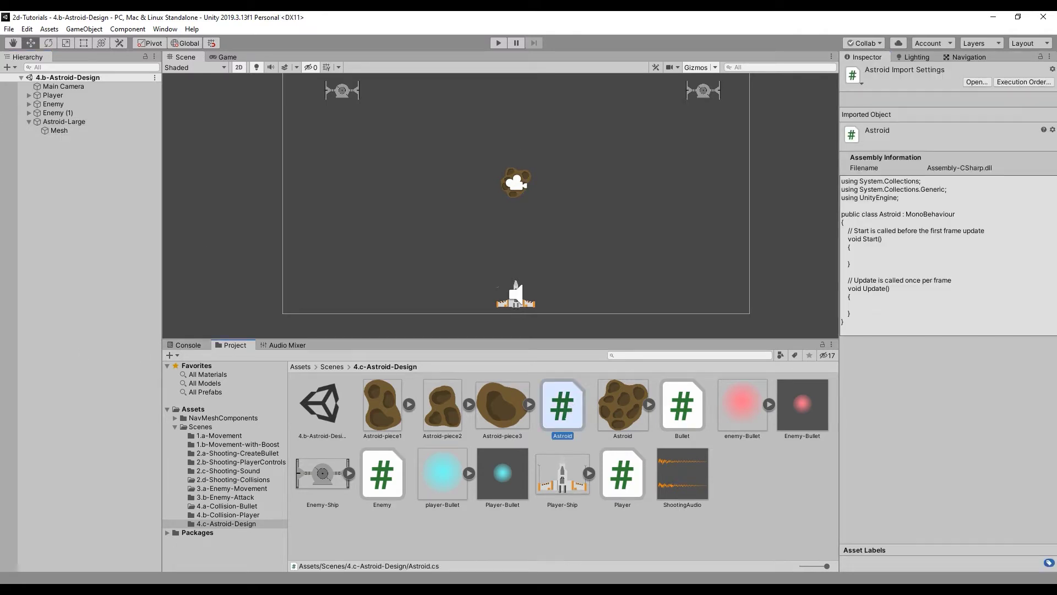
pyautogui.moveTo(467, 193); pyautogui.dragTo(138, 194)
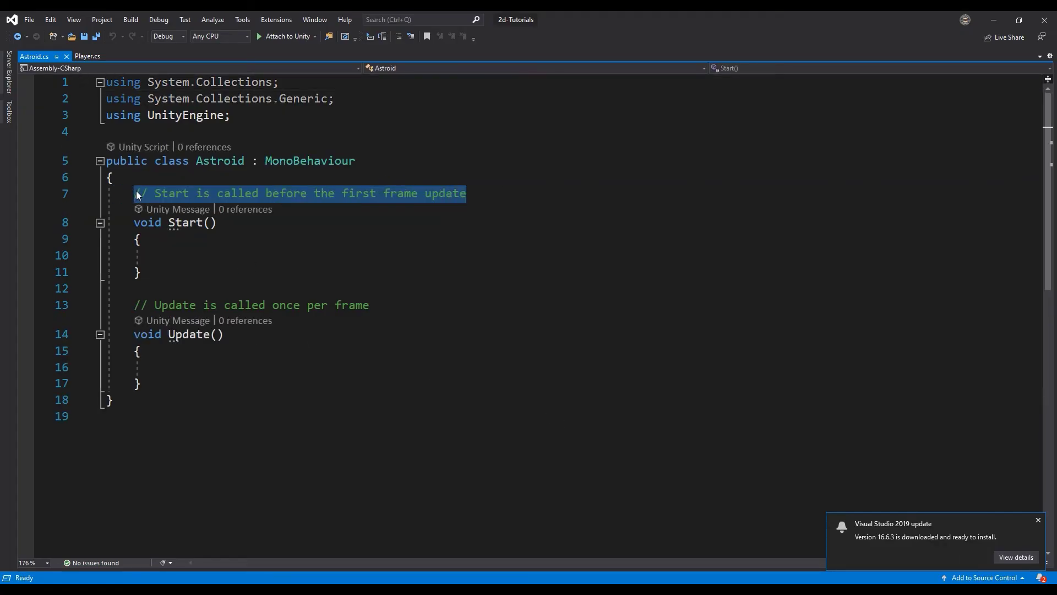
pyautogui.press('BackSpace')
pyautogui.press('Up')
pyautogui.press('Left')
pyautogui.press('BackSpace')
# - Declare the fields public GameObject[] astroids and private Rigidbody2D rigidBody at the beginning of the Astroid class
pyautogui.press('Down')
pyautogui.write('GameObject')
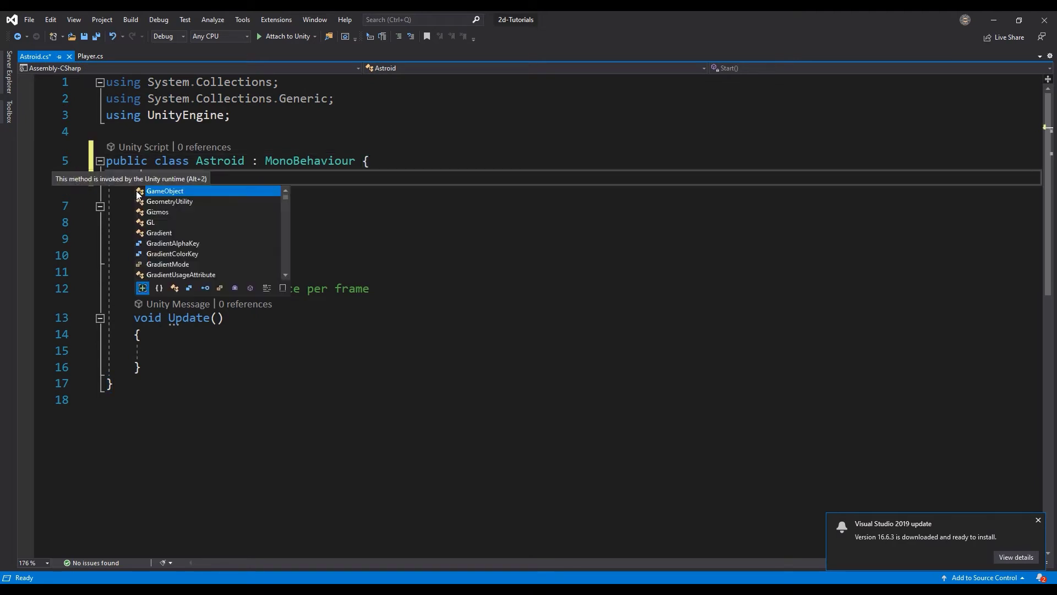
pyautogui.write('[] astroids;')
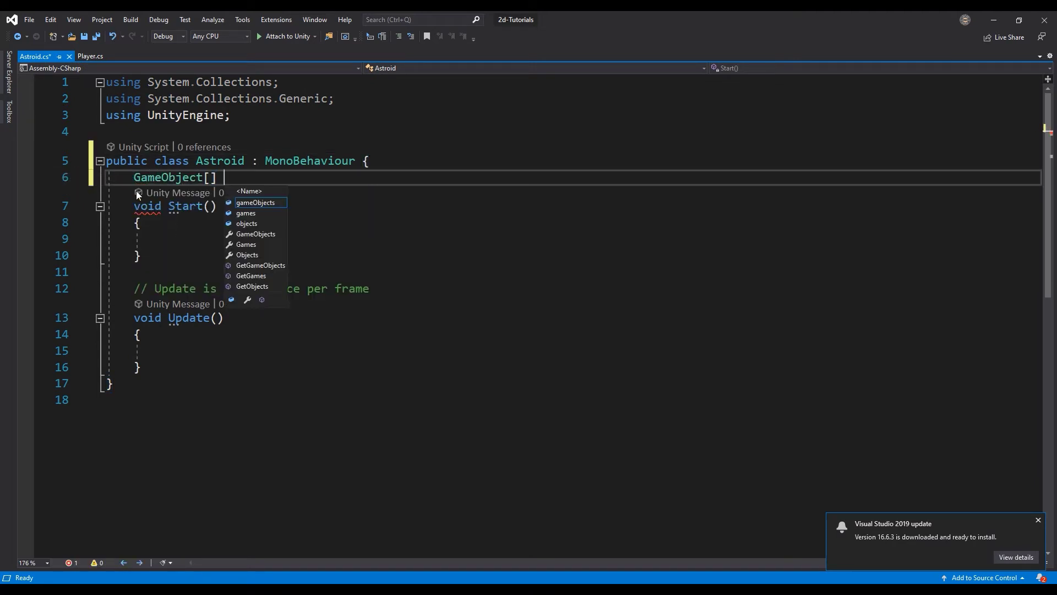
pyautogui.press('Return')
pyautogui.press('Up')
pyautogui.write('public')
pyautogui.press('Down')
pyautogui.write('private R')
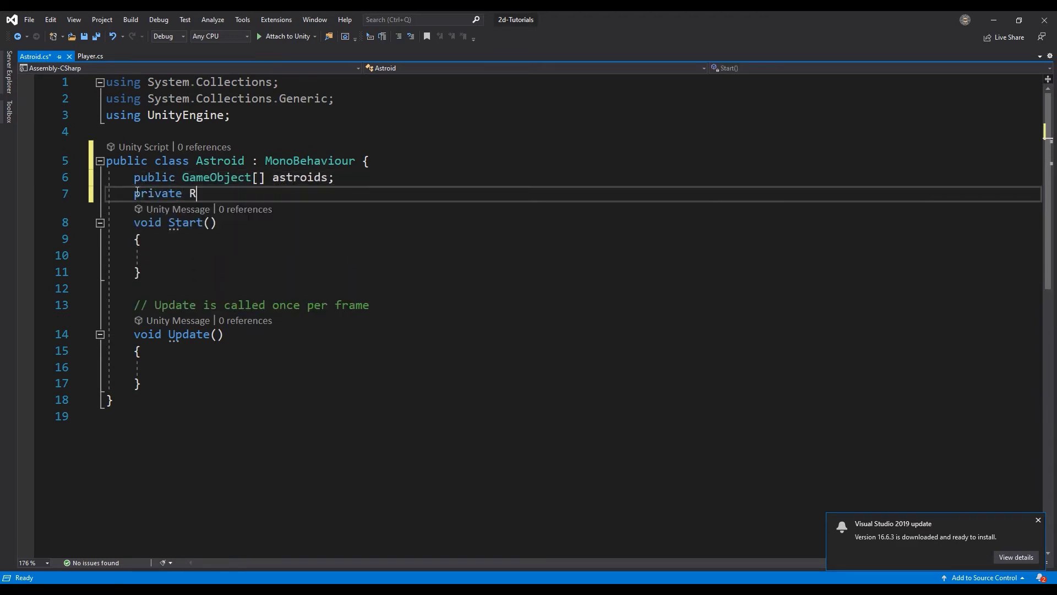
pyautogui.write('igidbody2D rigidBody;')
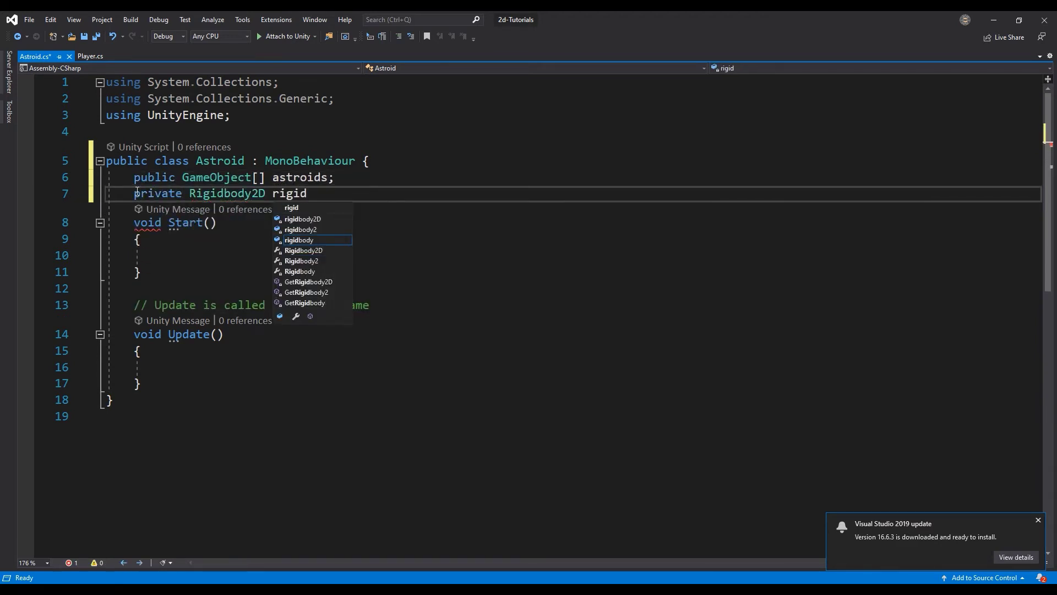
pyautogui.press('Up')
# - Remove the System.Collections and System.Collections.Generic using directives and save the script
pyautogui.moveTo(341, 98); pyautogui.dragTo(105, 82)
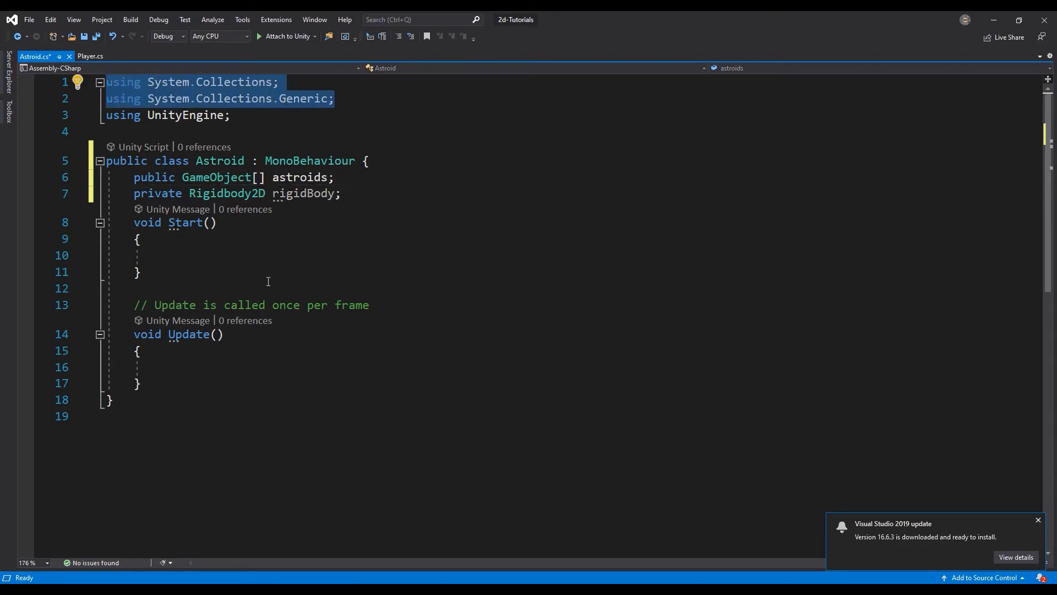
pyautogui.press('Delete')
pyautogui.press('Delete')
pyautogui.click(230, 222)
pyautogui.hotkey('ctrl', 's')
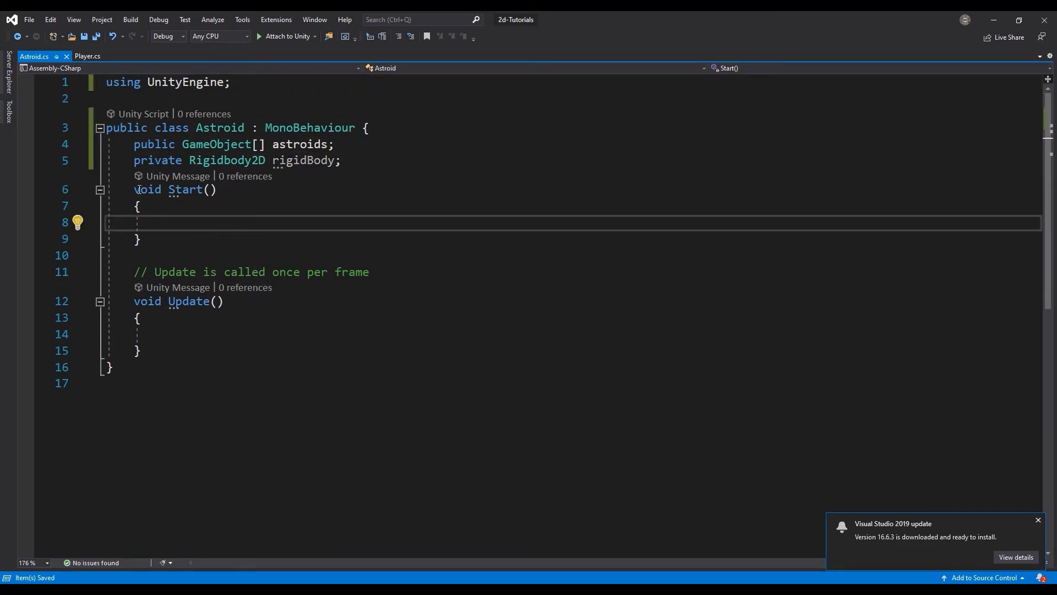
# - Insert an empty private void Awake() method above Start, with its opening brace on the declaration line
pyautogui.click(135, 190)
pyautogui.press('Return')
pyautogui.press('Up')
pyautogui.write('void Awk')
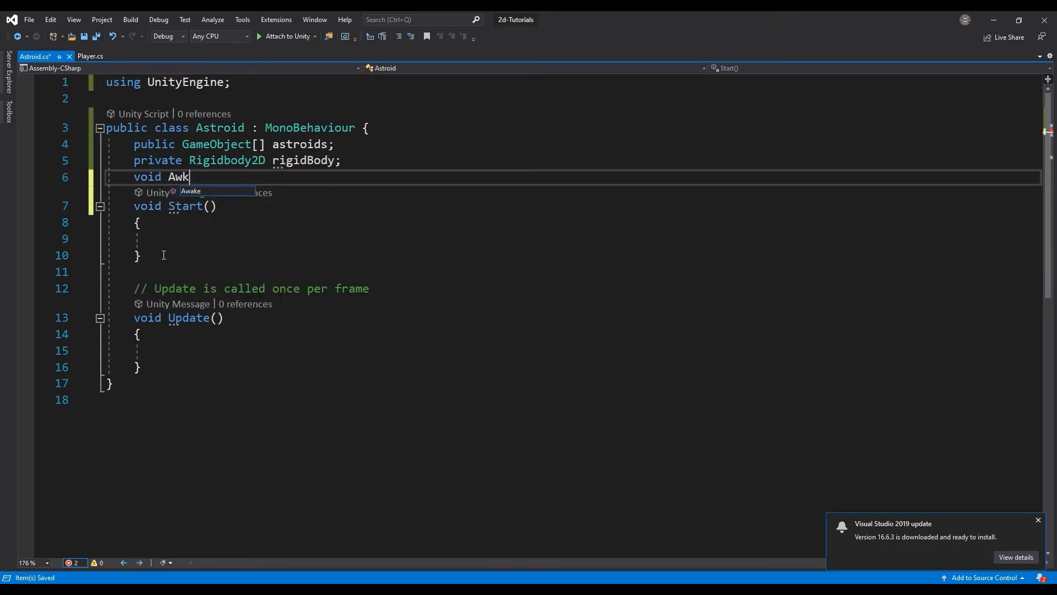
pyautogui.press('Tab')
pyautogui.press('Up')
pyautogui.press('Left')
pyautogui.press('BackSpace')
pyautogui.press('BackSpace')
pyautogui.press('Up')
pyautogui.press('Down')
pyautogui.press('Down')
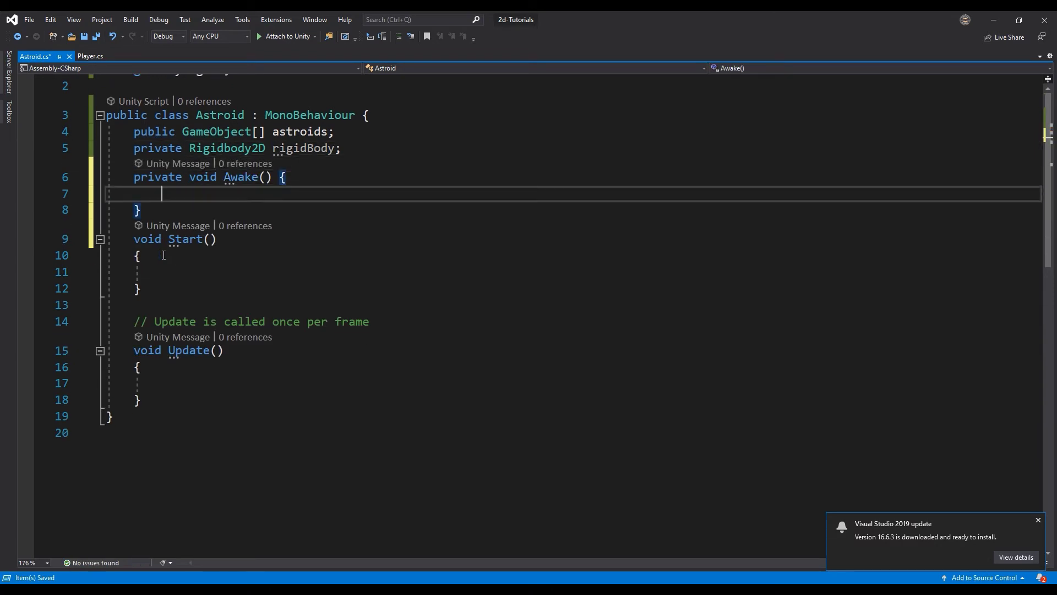
# - In Awake, assign rigidBody with GetComponent<Rigidbody2D>()
pyautogui.write('rigidBody')
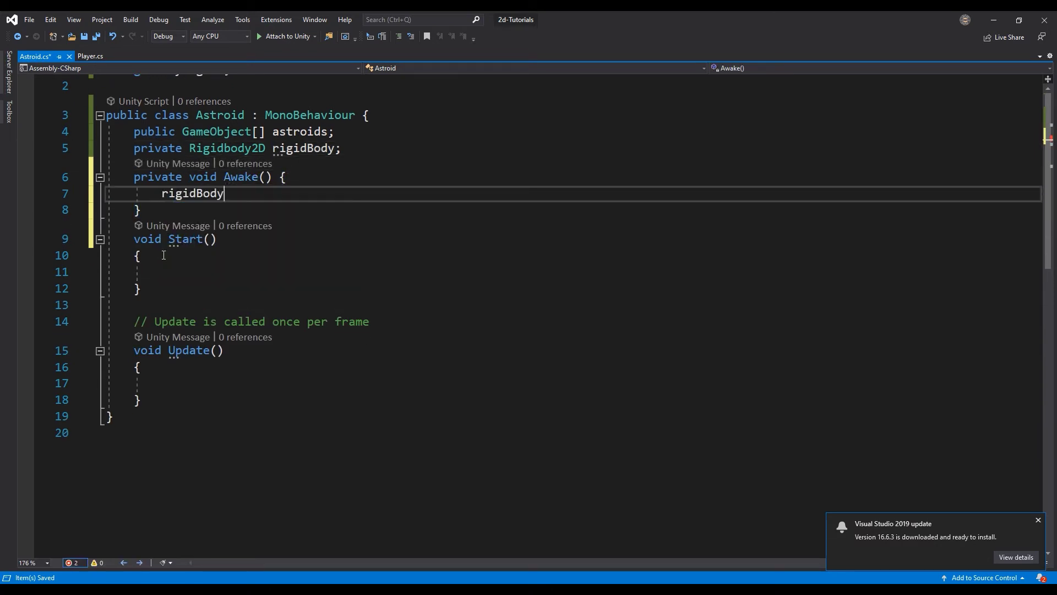
pyautogui.write(' = GetComponent<Rigi>')
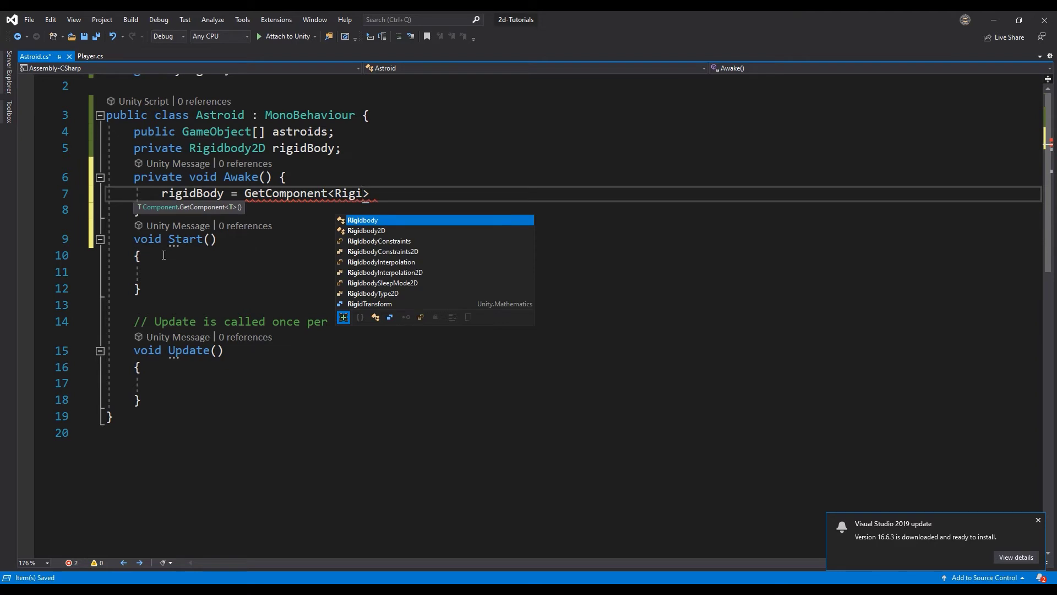
pyautogui.press('Tab')
pyautogui.write('();')
pyautogui.press('Down')
# - Move Start's opening brace up onto the method's declaration line
pyautogui.click(163, 255)
pyautogui.press('Home')
pyautogui.press('BackSpace')
# - In Start, call rigidBody.AddForce with a new Vector2 of Random.Range(-3, 3) on both axes and ForceMode2D.Impulse, and save the script
pyautogui.click(163, 255)
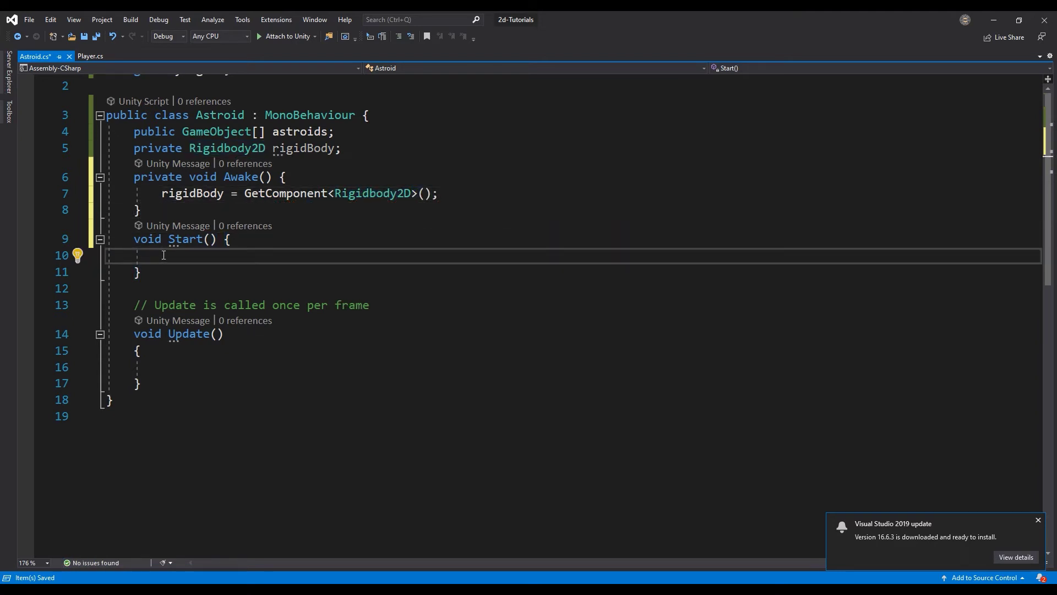
pyautogui.write('rigidBody.Ad')
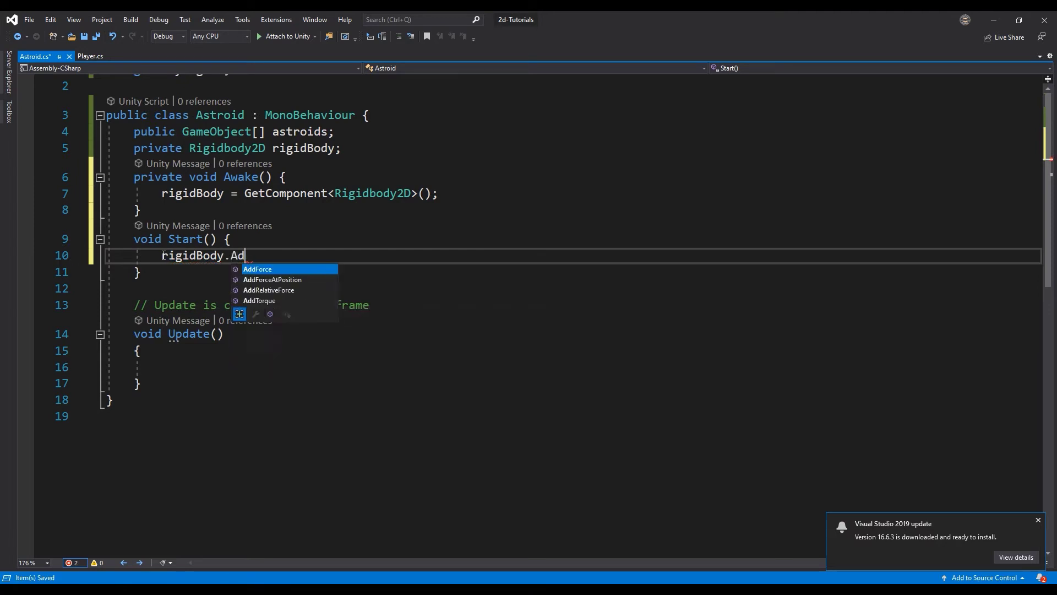
pyautogui.write('dForce(')
pyautogui.write('new Vector2')
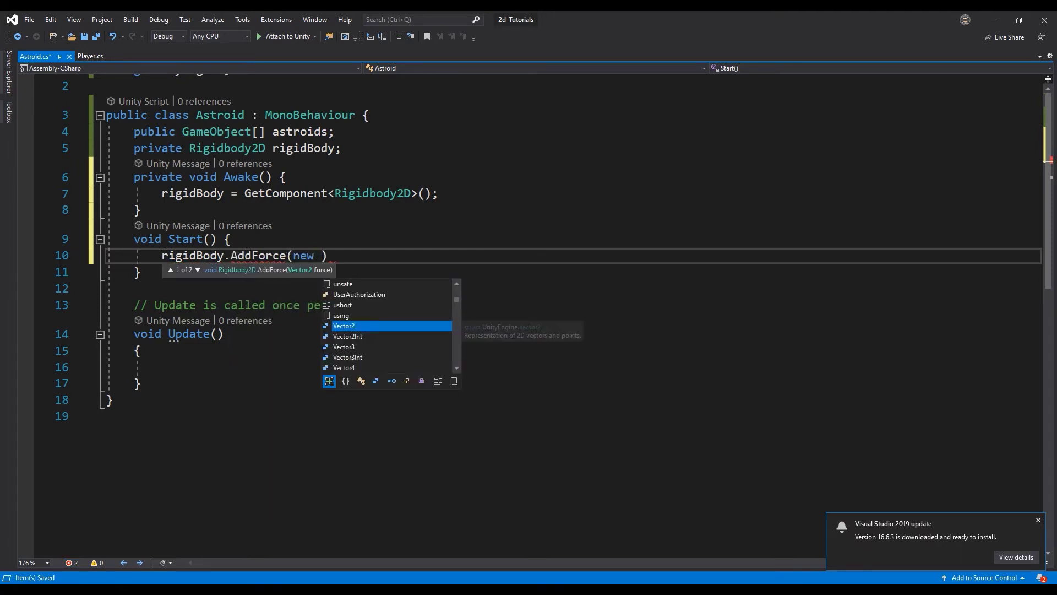
pyautogui.write('(Random.Range(')
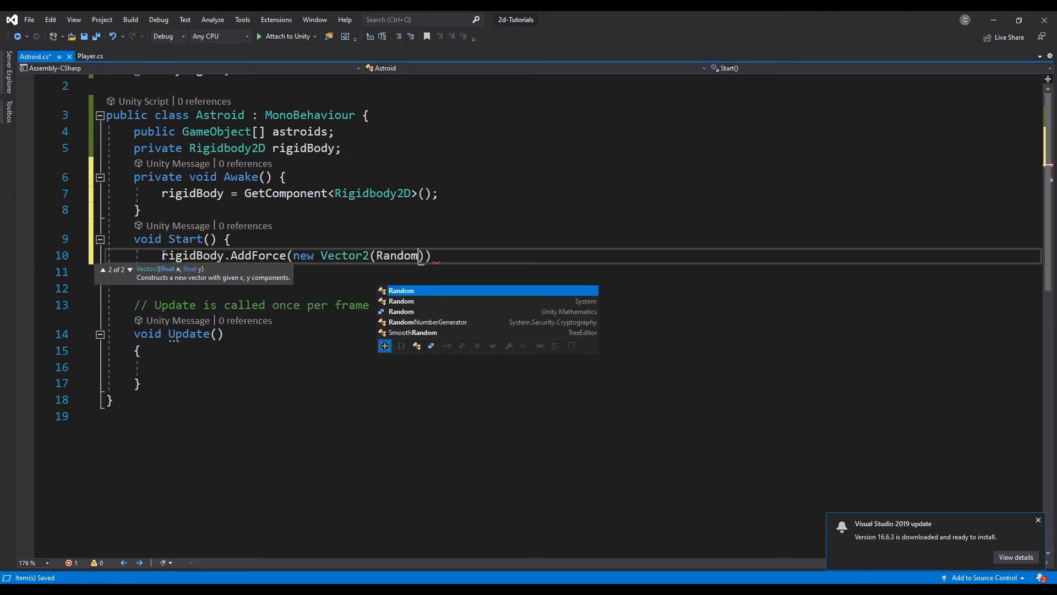
pyautogui.write('-3, 3)')
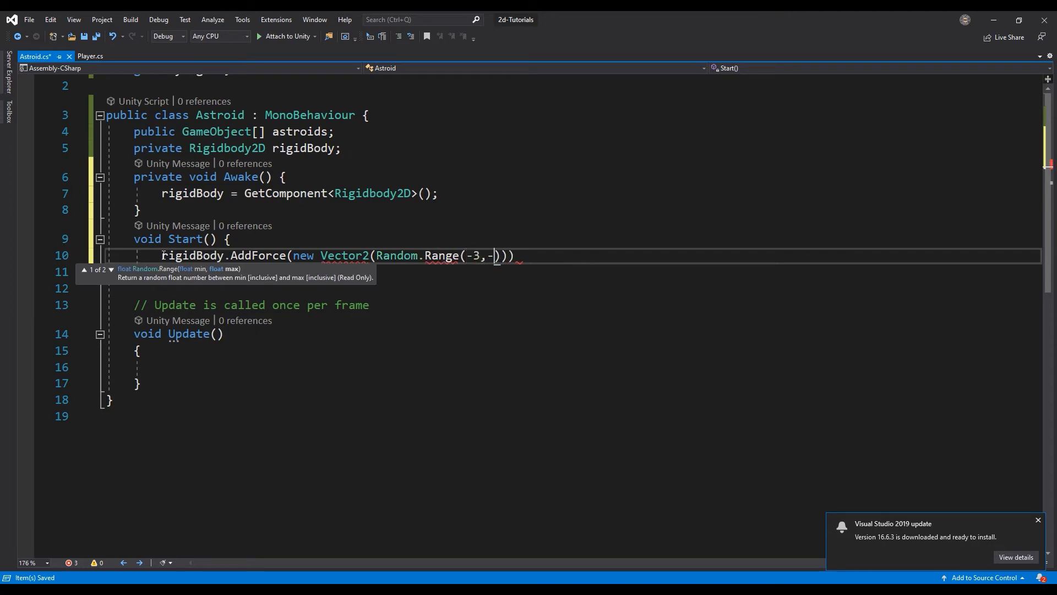
pyautogui.write(', Random.R')
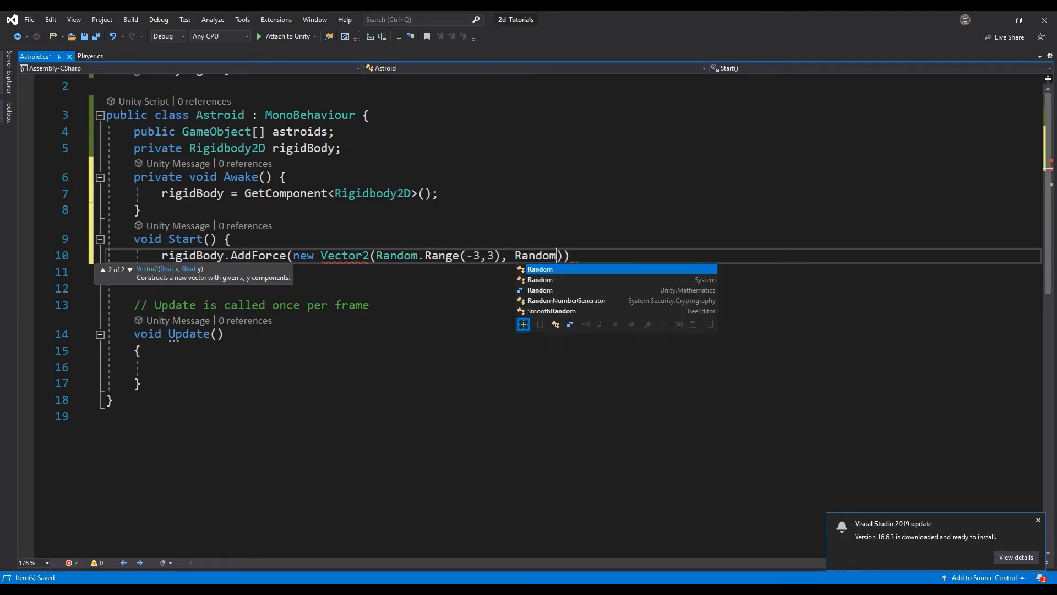
pyautogui.write('ange(-3, 3)')
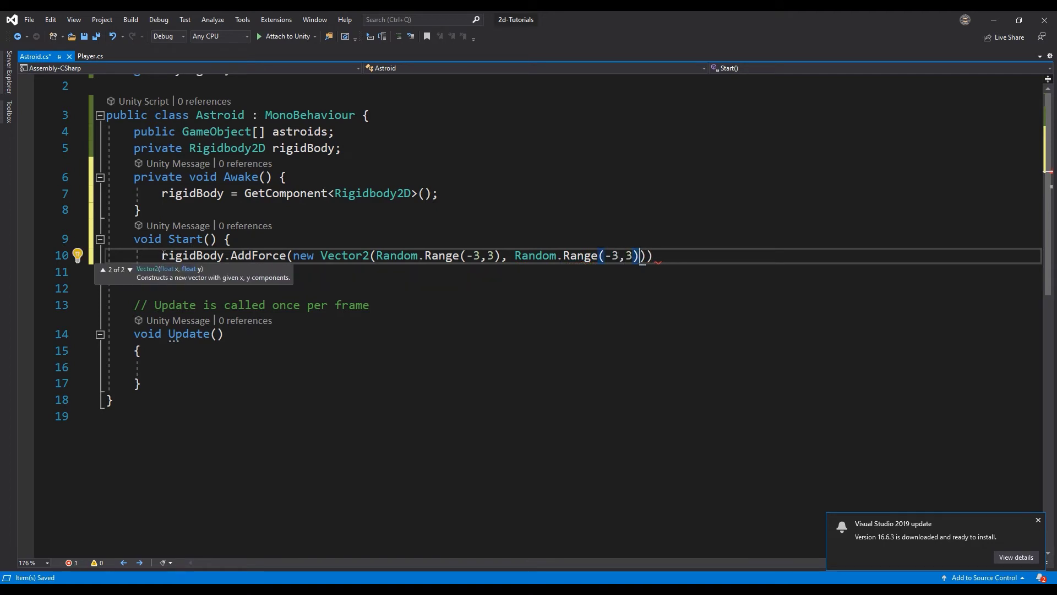
pyautogui.write('), ForceMode2D.')
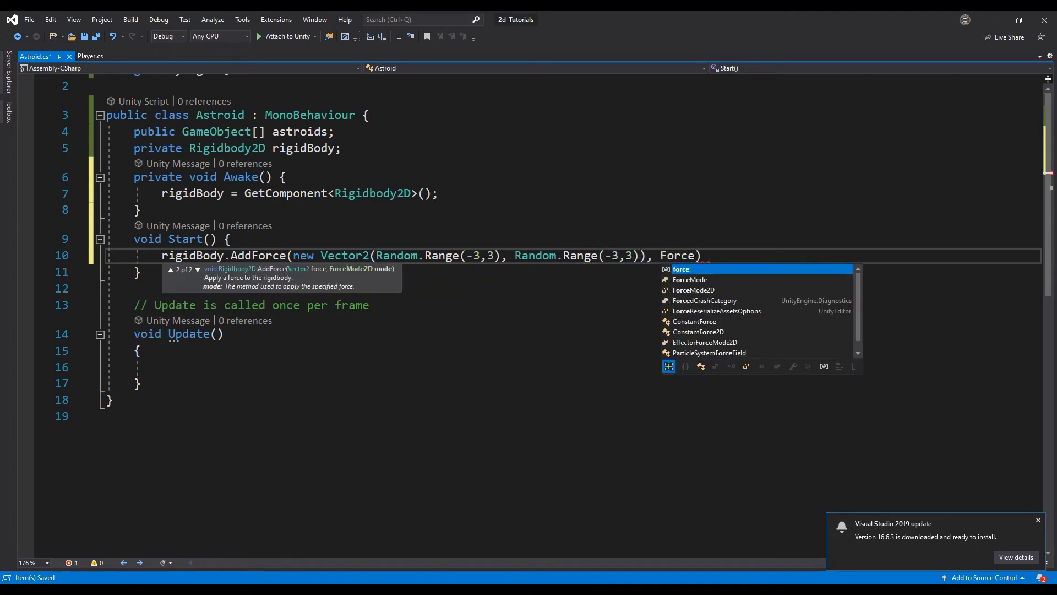
pyautogui.write('Im')
pyautogui.press('Tab')
pyautogui.write(';')
pyautogui.hotkey('ctrl', 's')
# - Delete the comment and the blank line between the Start and Update methods
pyautogui.press('Down')
pyautogui.press('Down')
pyautogui.press('Down')
pyautogui.press('Down')
pyautogui.press('Up')
pyautogui.press('End')
pyautogui.hotkey('ctrl', 'shift', 'Left')
pyautogui.hotkey('ctrl', 'shift', 'Left')
pyautogui.hotkey('ctrl', 'shift', 'Left')
pyautogui.hotkey('ctrl', 'shift', 'Left')
pyautogui.hotkey('ctrl', 'shift', 'Left')
pyautogui.hotkey('ctrl', 'shift', 'Left')
pyautogui.hotkey('ctrl', 'shift', 'Left')
pyautogui.hotkey('ctrl', 'shift', 'Left')
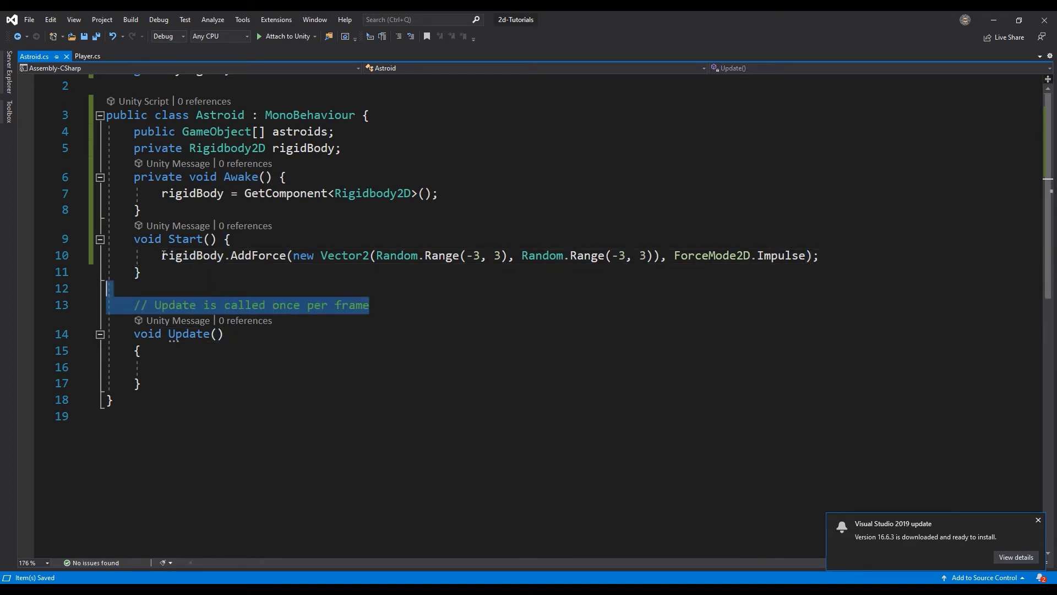
pyautogui.press('BackSpace')
pyautogui.press('BackSpace')
# - Move Update's opening brace up onto the method's declaration line
pyautogui.press('Down')
pyautogui.press('Down')
pyautogui.press('Left')
pyautogui.hotkey('shift', 'Home')
pyautogui.press('BackSpace')
pyautogui.press('BackSpace')
# - Add a transform.Rotate() call in the body of Update
pyautogui.press('Down')
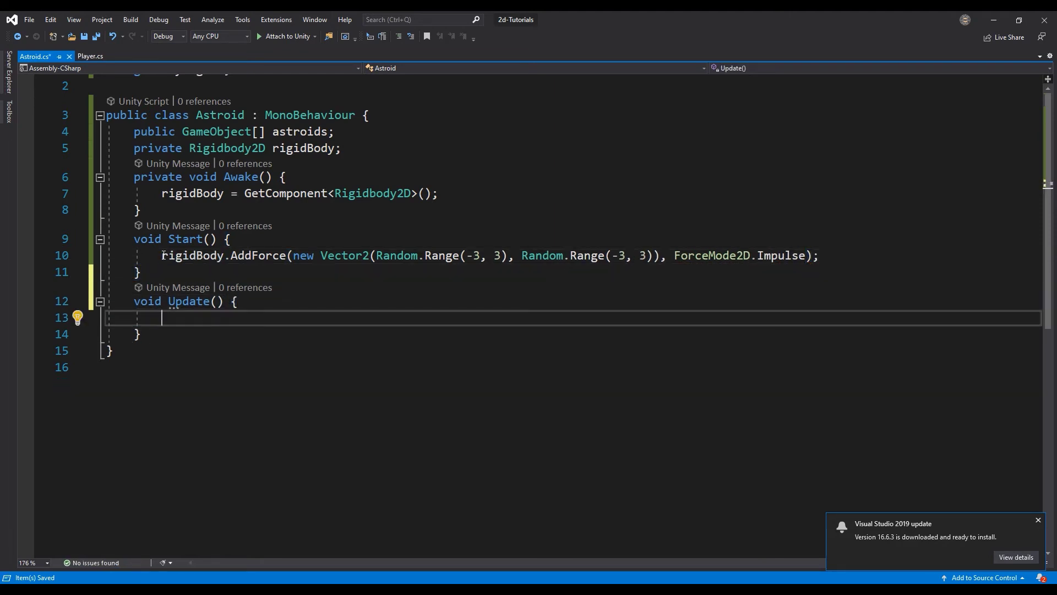
pyautogui.write('transfrom.R')
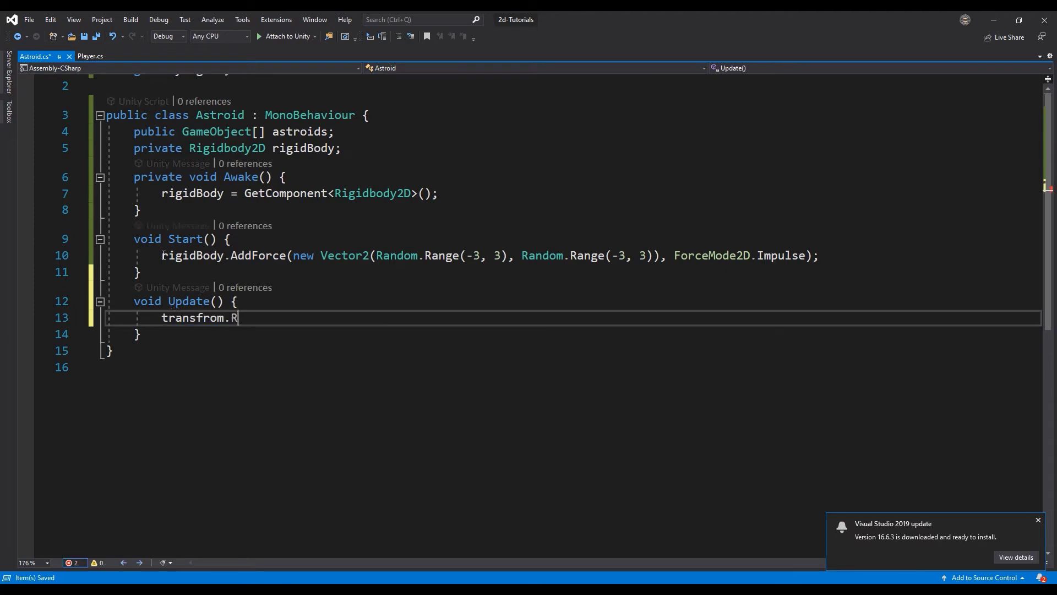
pyautogui.write('otraate(')
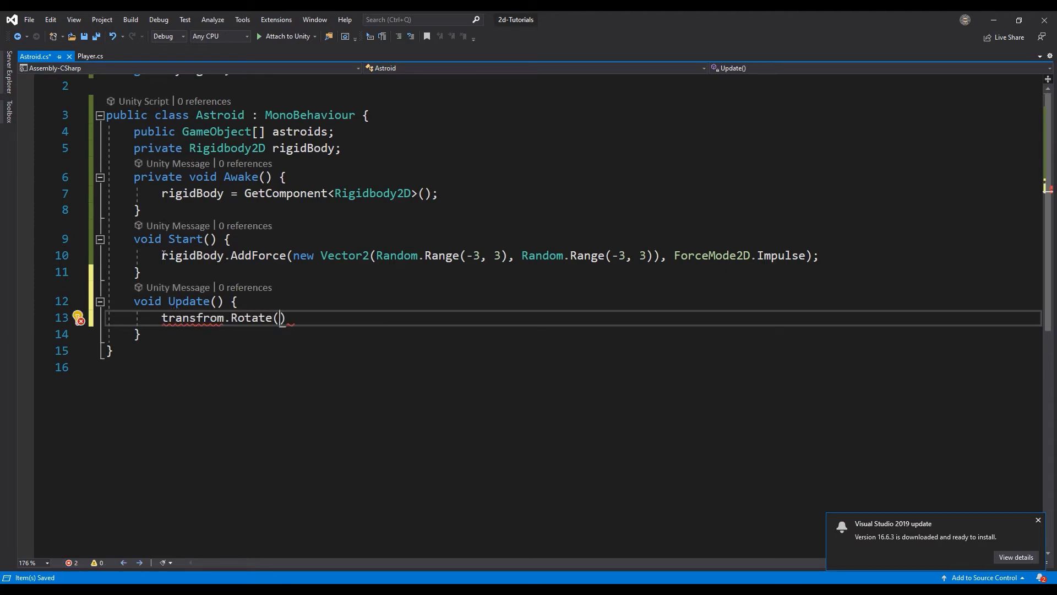
pyautogui.hotkey('ctrl', 'Left')
pyautogui.hotkey('ctrl', 'Left')
pyautogui.hotkey('ctrl', 'Left')
pyautogui.press('BackSpace')
pyautogui.press('BackSpace')
pyautogui.press('BackSpace')
pyautogui.write('orm')
pyautogui.press('End')
pyautogui.press('Left')
# - Pass transform.Rotate a new Vector3 with 0, 0 and Random.Range(-3,3) as its components
pyautogui.write('new Vector3)')
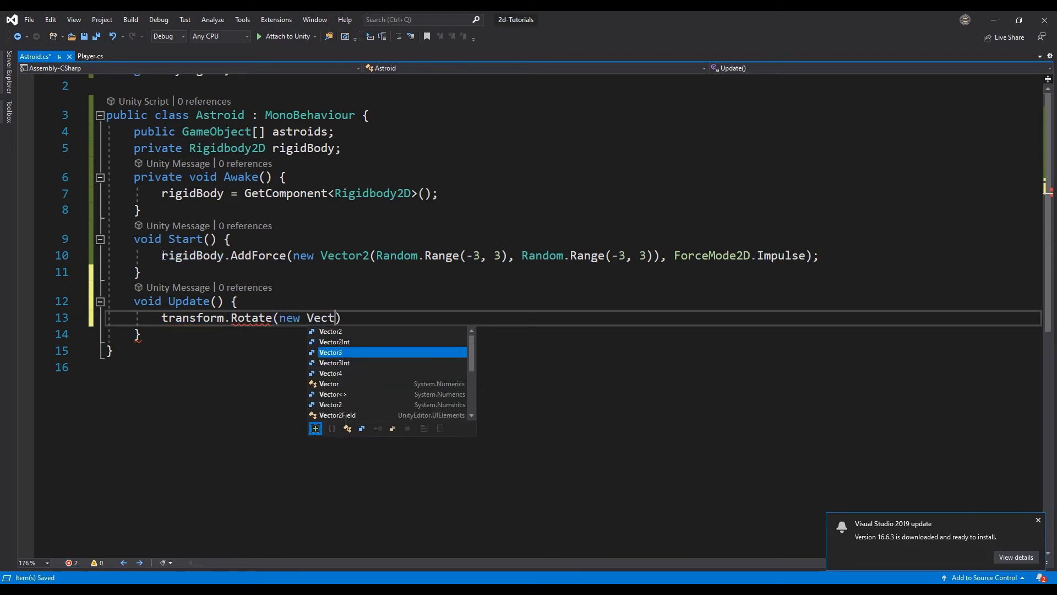
pyautogui.press('BackSpace')
pyautogui.write('(0,0, R')
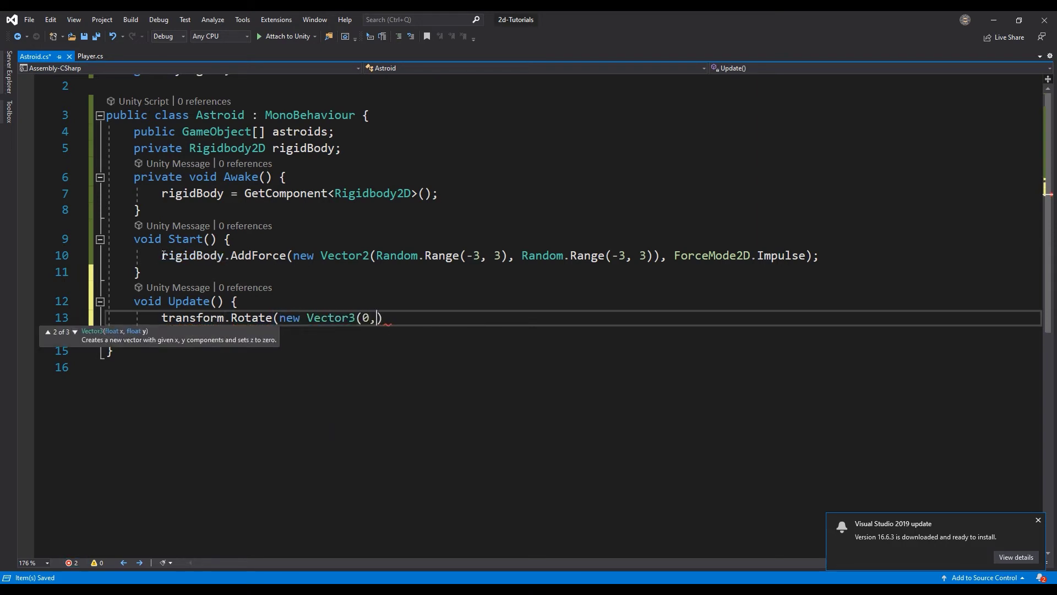
pyautogui.write('andom.Range(')
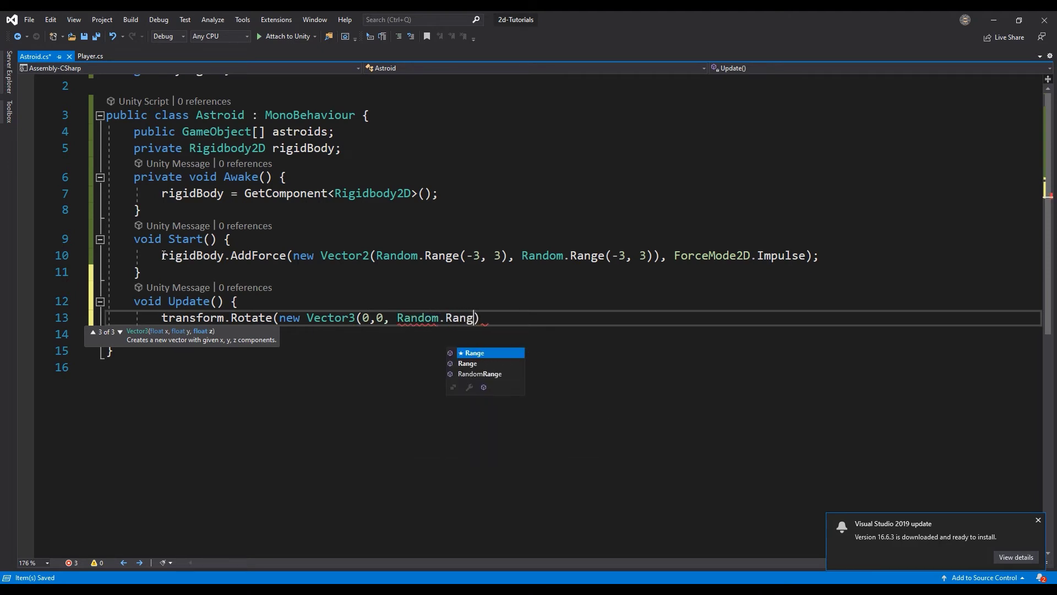
pyautogui.write('-3,3))')
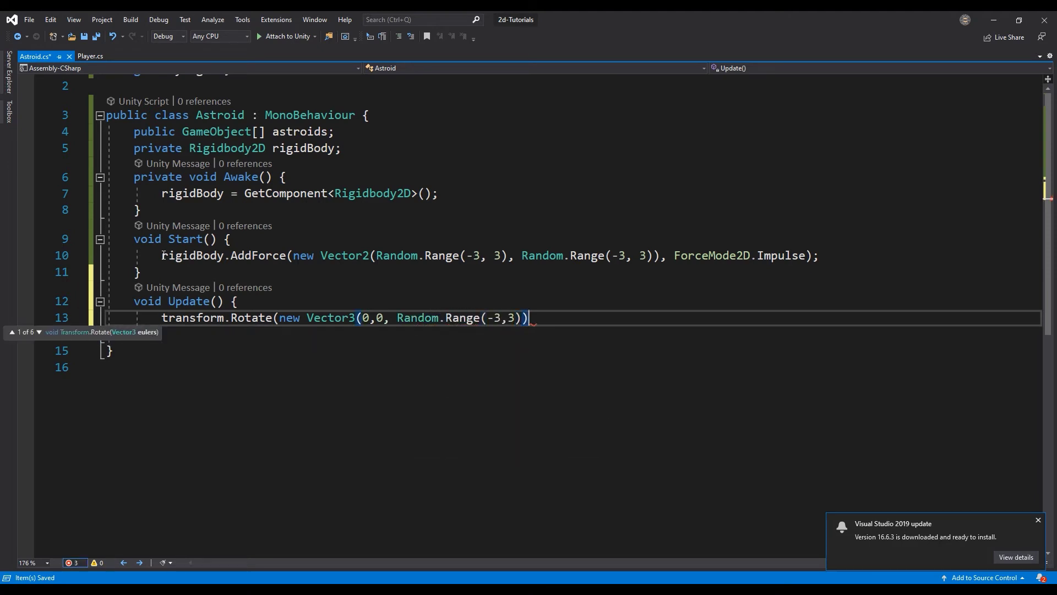
# - Multiply the rotation Vector3 by Time.deltaTime, add Space.World as Rotate's second argument, and save the script
pyautogui.press('Left')
pyautogui.write('* Time.')
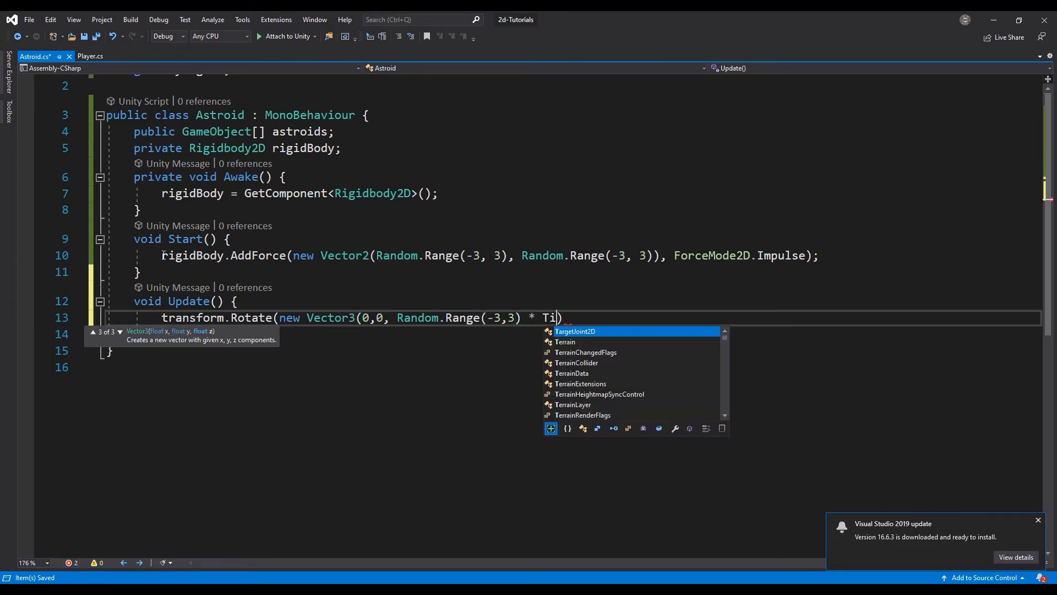
pyautogui.write('deltaTime')
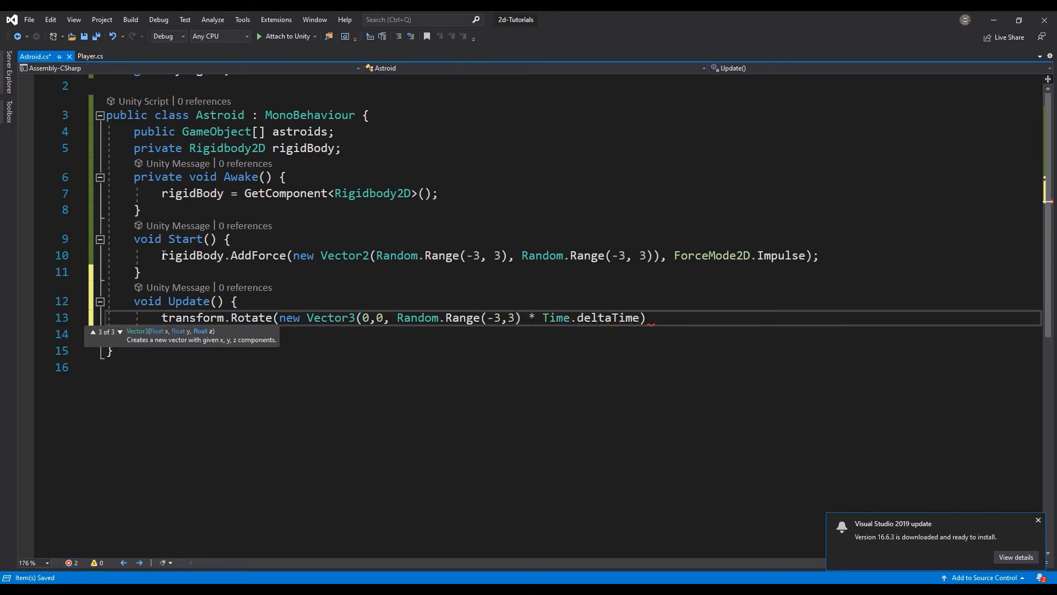
pyautogui.write(', Space')
pyautogui.write('.World);')
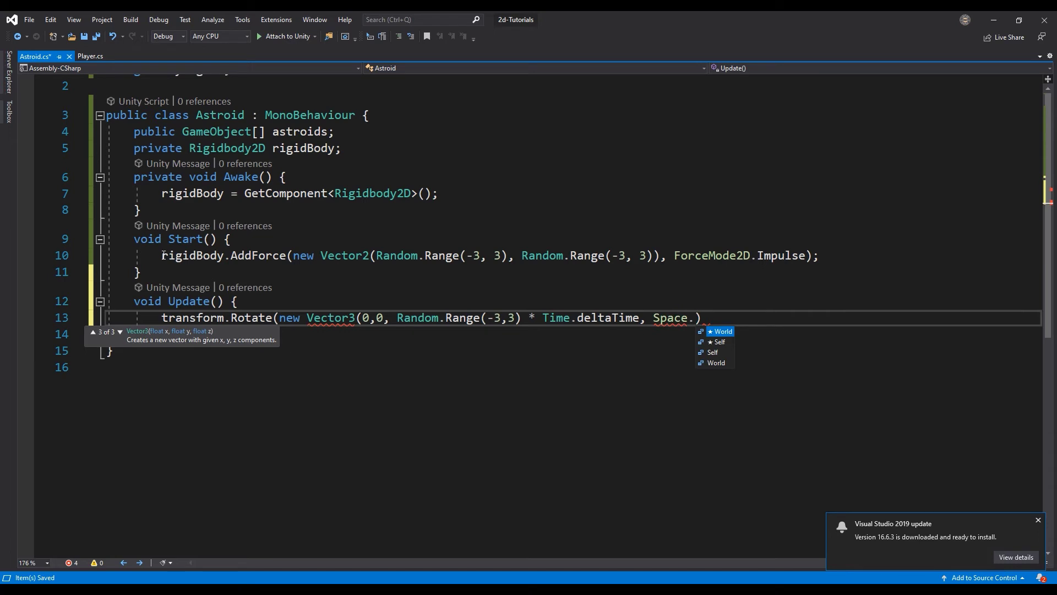
pyautogui.hotkey('ctrl', 's')
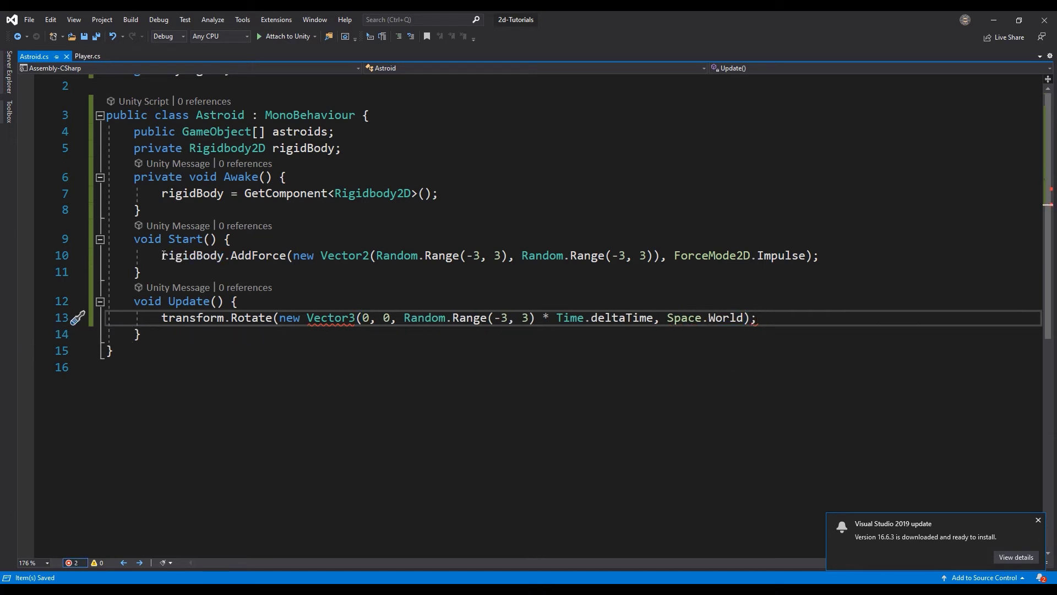
pyautogui.click(538, 317)
pyautogui.write(')')
# - Add a private void OnTriggerEnter2D(Collider2D collision) method below Update
pyautogui.press('Down')
pyautogui.press('Down')
pyautogui.press('Return')
pyautogui.press('Return')
pyautogui.press('Return')
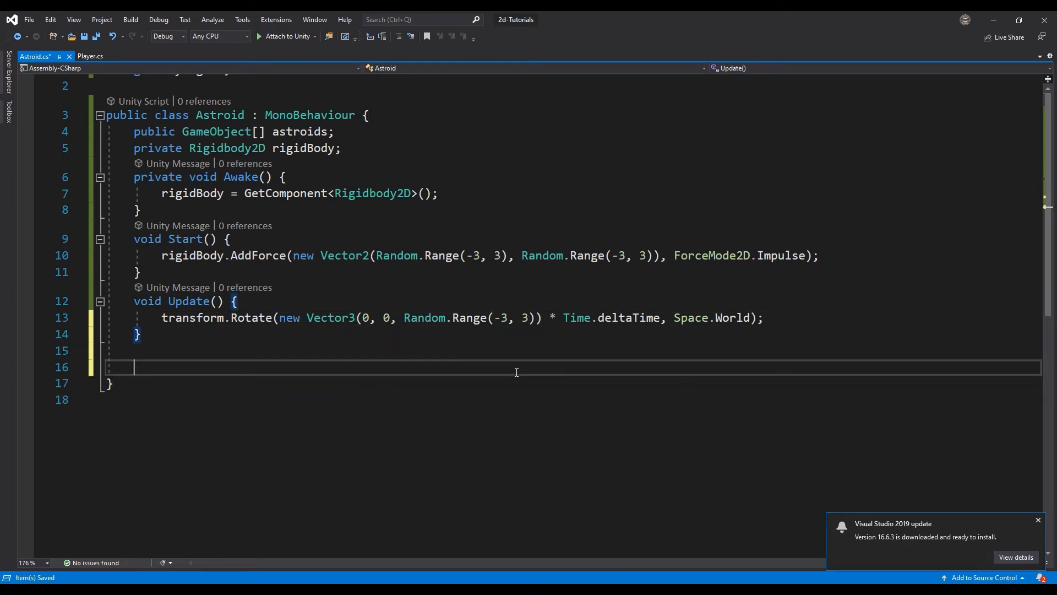
pyautogui.write('private void ')
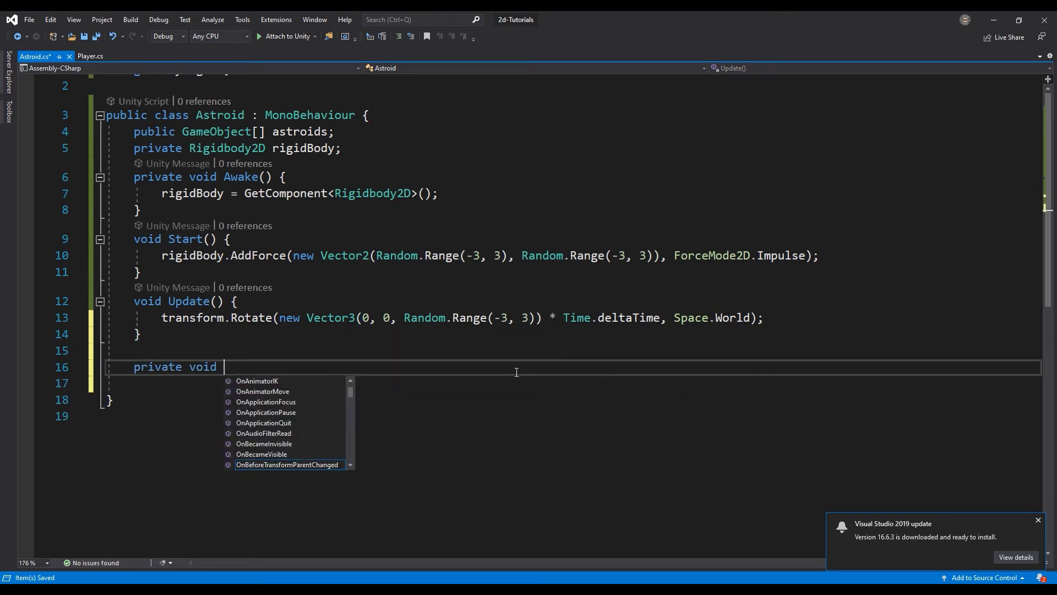
pyautogui.write('OnTriggerEnter2D')
pyautogui.press('Tab')
# - Remove the blank line above OnTriggerEnter2D and call Destroy(gameObject) in the method's body
pyautogui.press('Up')
pyautogui.press('Home')
pyautogui.press('BackSpace')
pyautogui.press('Up')
pyautogui.press('BackSpace')
pyautogui.press('Down')
pyautogui.press('Down')
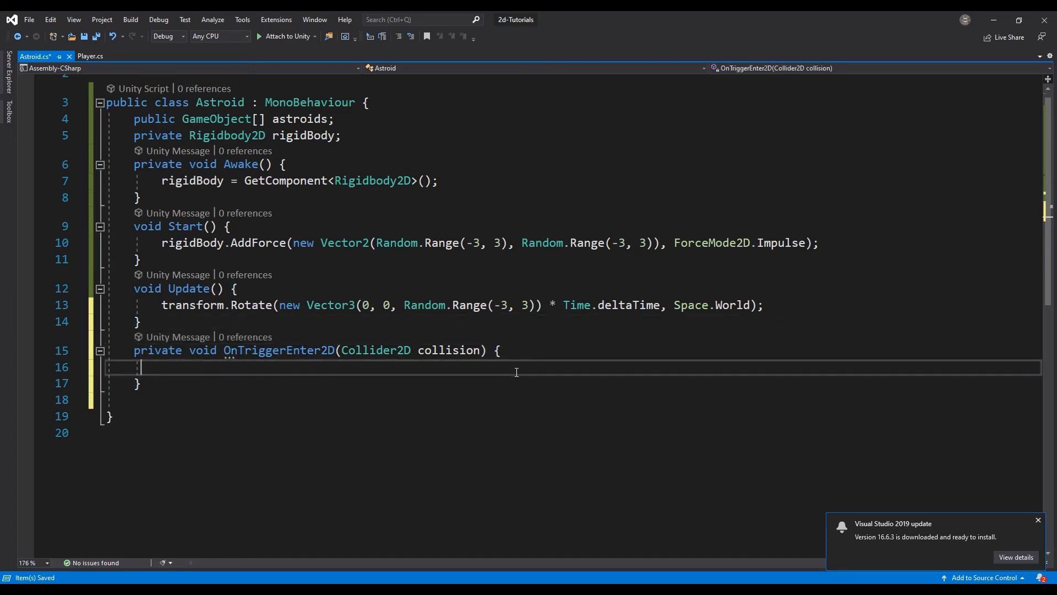
pyautogui.write('Destroy')
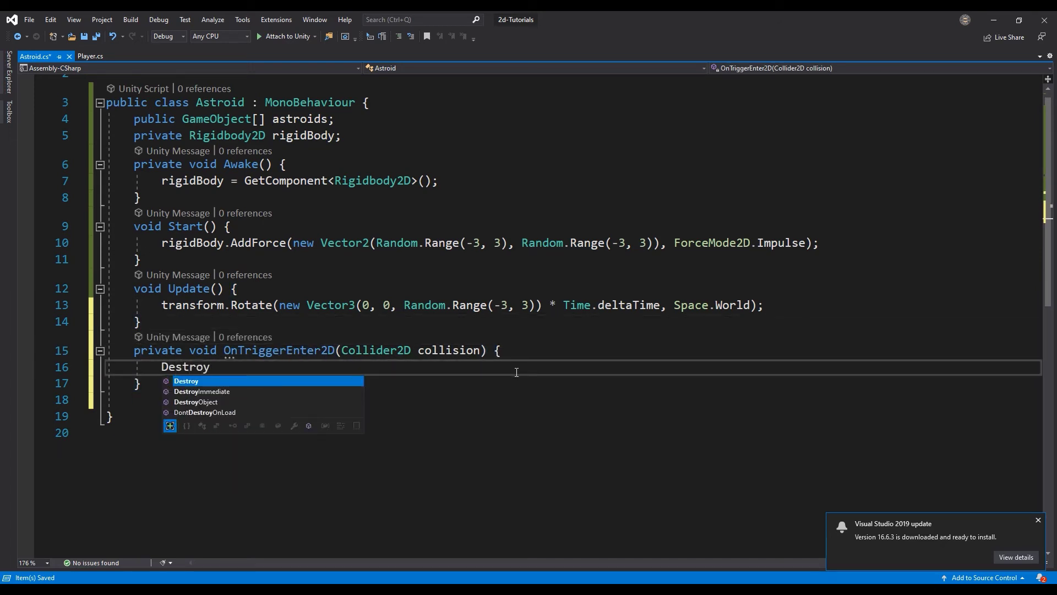
pyautogui.write('(gameObject);')
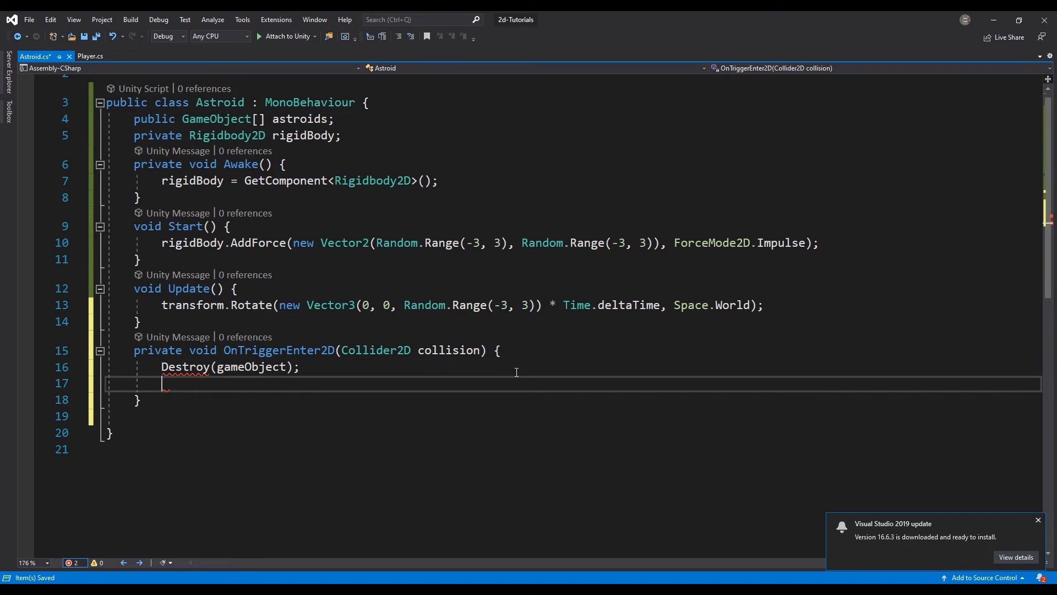
# - Add an empty private void breakApart() method below OnTriggerEnter2D
pyautogui.press('Down')
pyautogui.press('Down')
pyautogui.write('private void breakApart()')
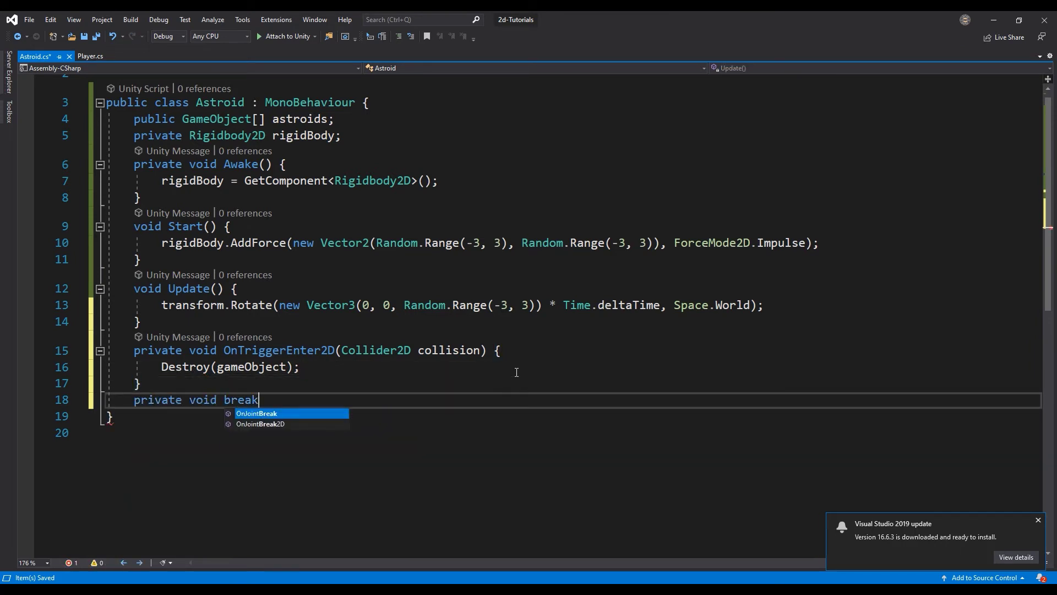
pyautogui.press('Return')
pyautogui.write('{')
pyautogui.press('Return')
pyautogui.press('BackSpace')
# - Call breakApart() before Destroy(gameObject) in OnTriggerEnter2D and save the script
pyautogui.press('Up')
pyautogui.press('Up')
pyautogui.press('Down')
pyautogui.press('Up')
pyautogui.press('Return')
pyautogui.press('Up')
pyautogui.write('breakApart();')
pyautogui.hotkey('ctrl', 's')
# - Add a foreach loop over each GameObject i in astroids to the body of breakApart
pyautogui.press('Down')
pyautogui.press('Down')
pyautogui.press('Down')
pyautogui.press('Down')
pyautogui.write('for')
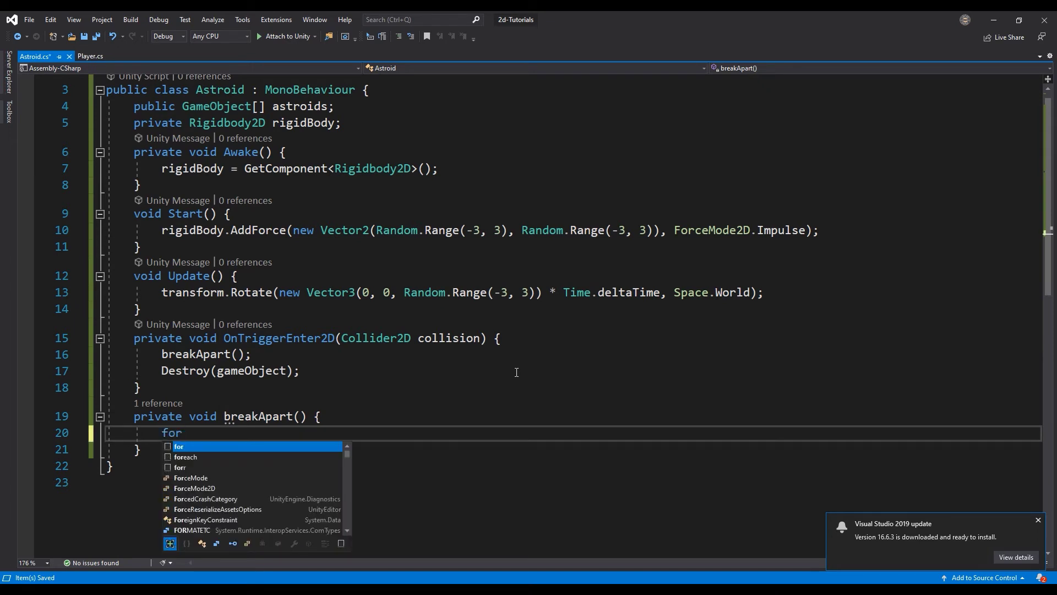
pyautogui.write('each')
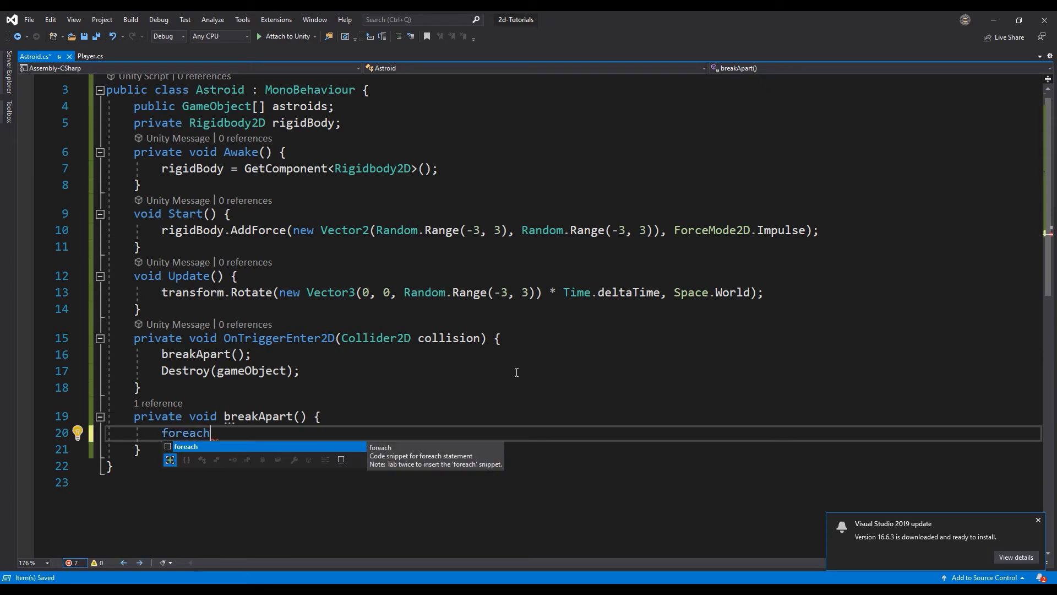
pyautogui.write('(GameObject i in astroids) {')
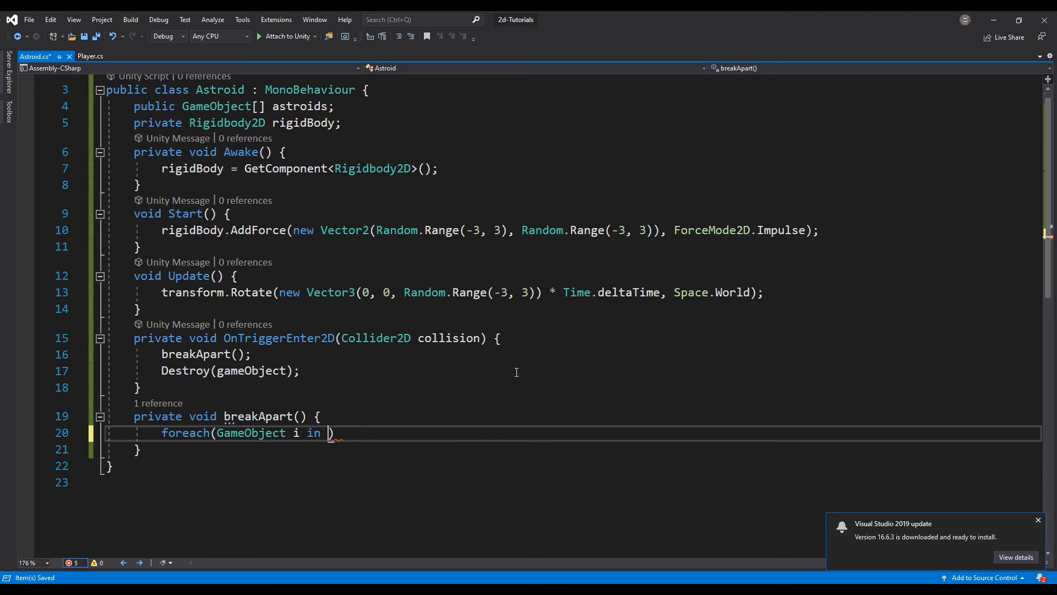
pyautogui.press('Return')
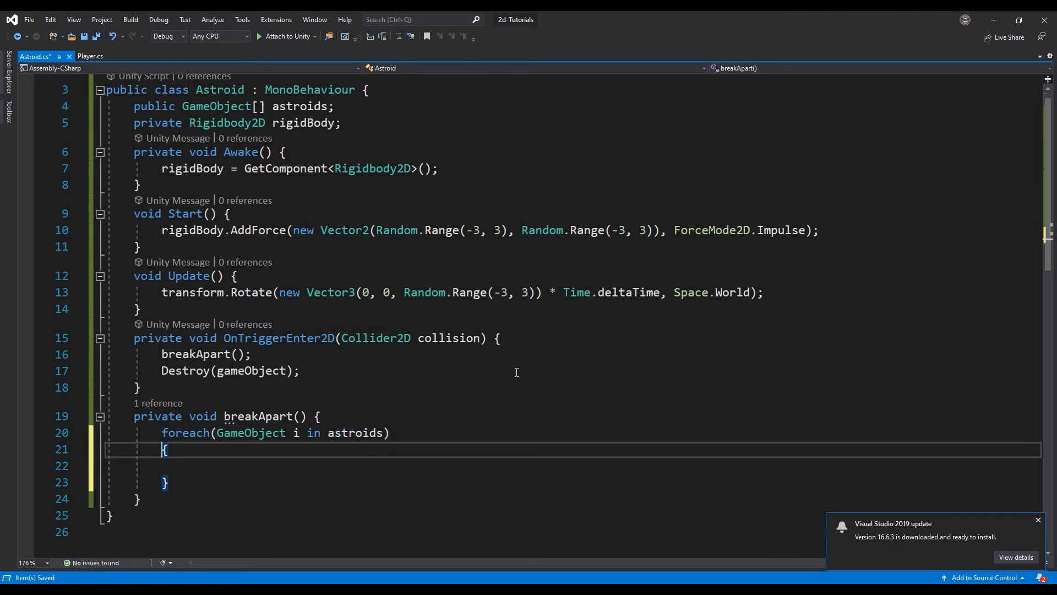
# - Inside the foreach loop, call Instantiate(i, transform.position, transform.rotation) and save the script
pyautogui.write('Instan')
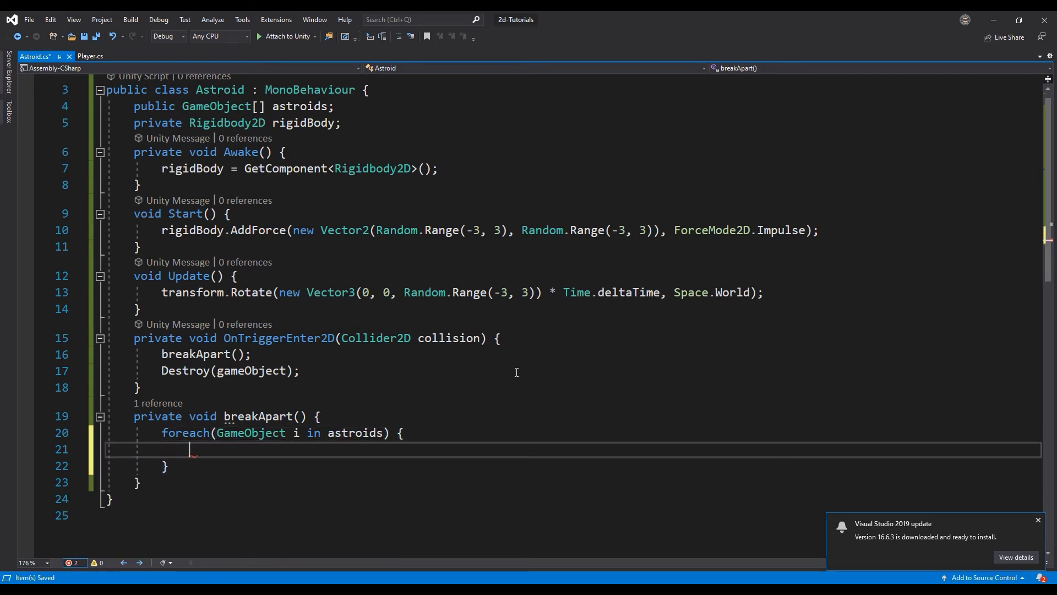
pyautogui.press('Tab')
pyautogui.write('(i, ')
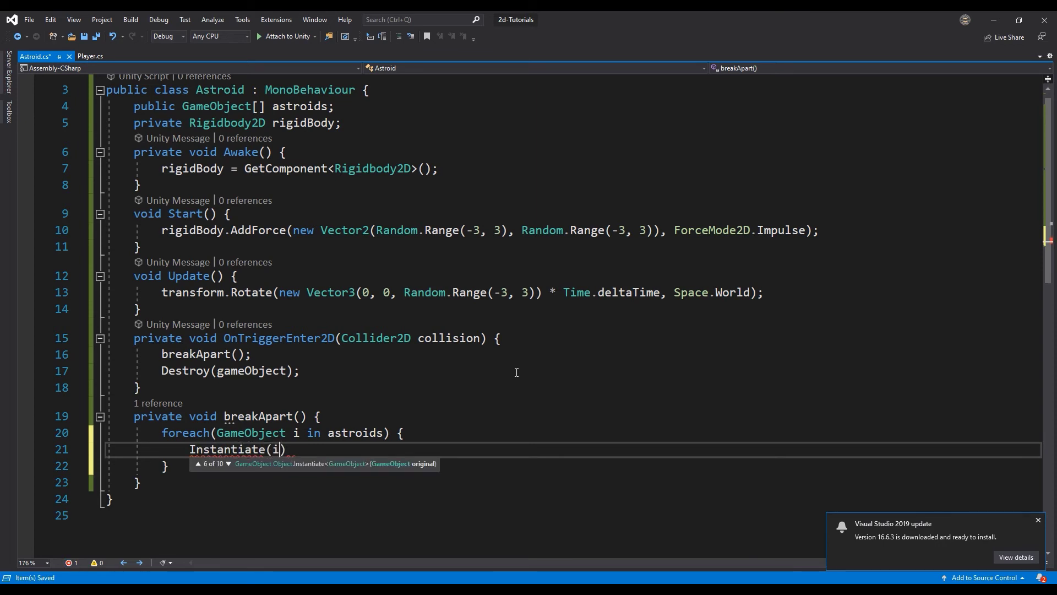
pyautogui.write('transform.')
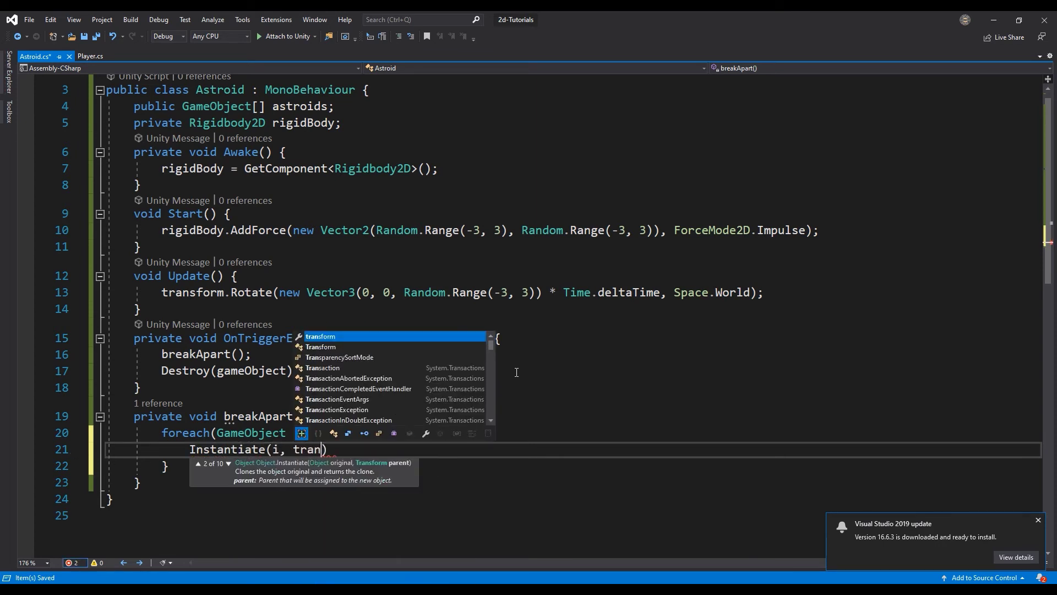
pyautogui.write('position, transform.')
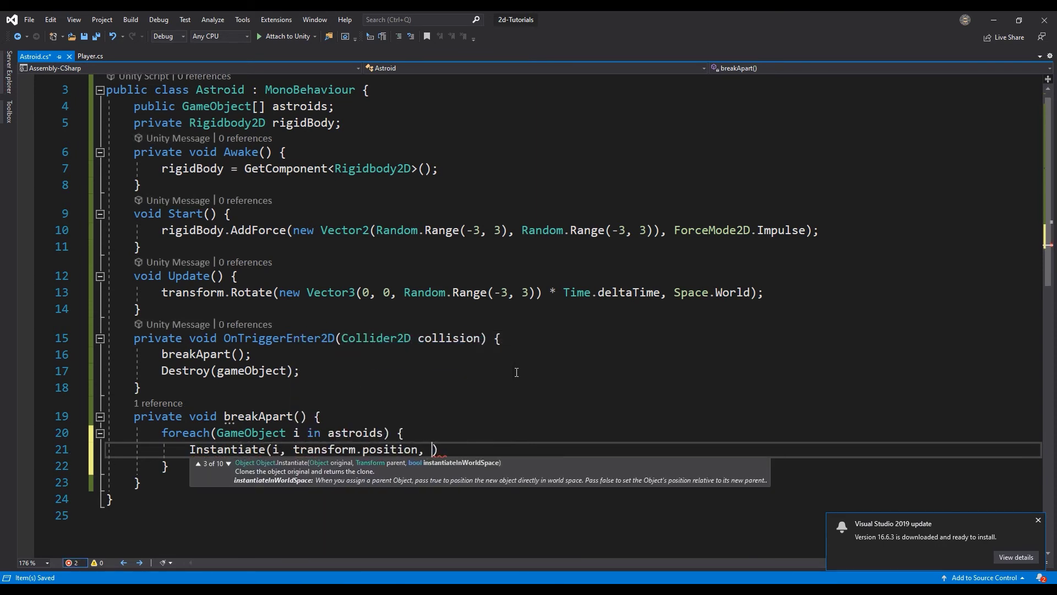
pyautogui.write('rotation')
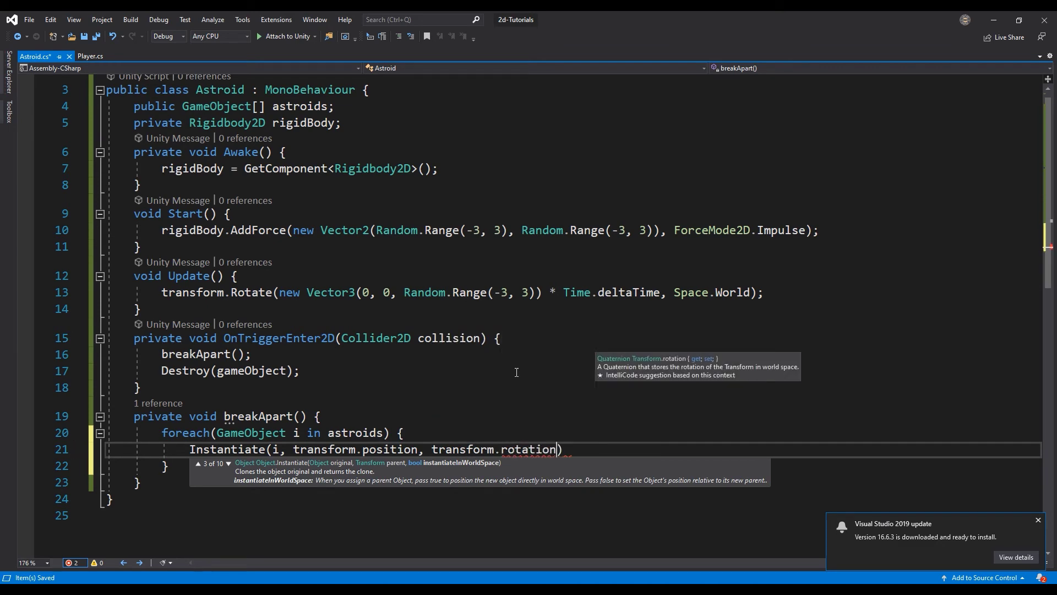
pyautogui.press('Tab')
pyautogui.write(');')
pyautogui.hotkey('ctrl', 's')
# - Switch to Unity, create an empty scene object named Astroid-Small, and reset its transform
pyautogui.hotkey('alt', 'Tab')
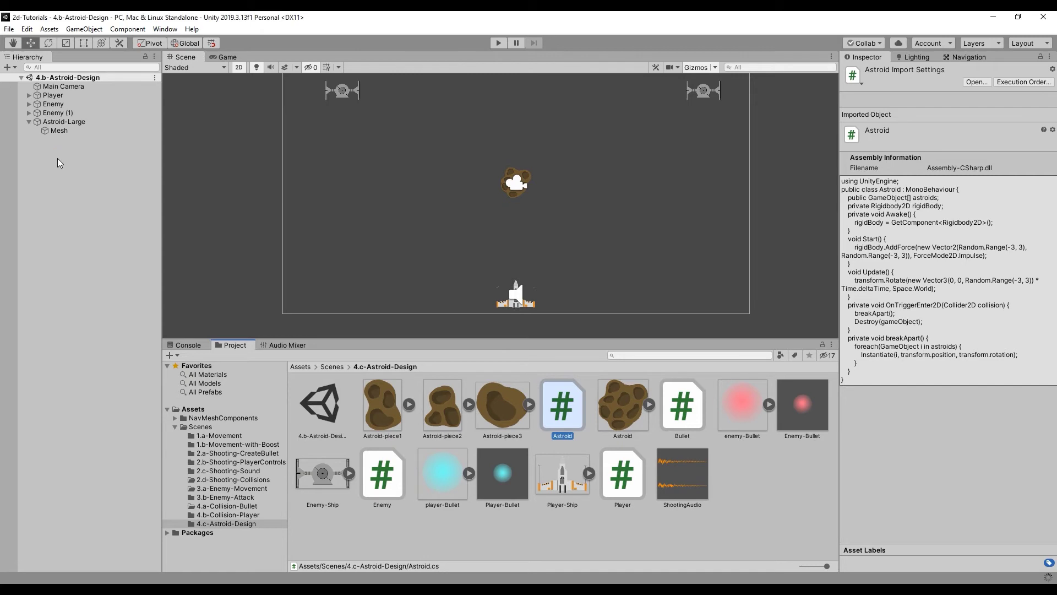
pyautogui.rightClick(61, 184)
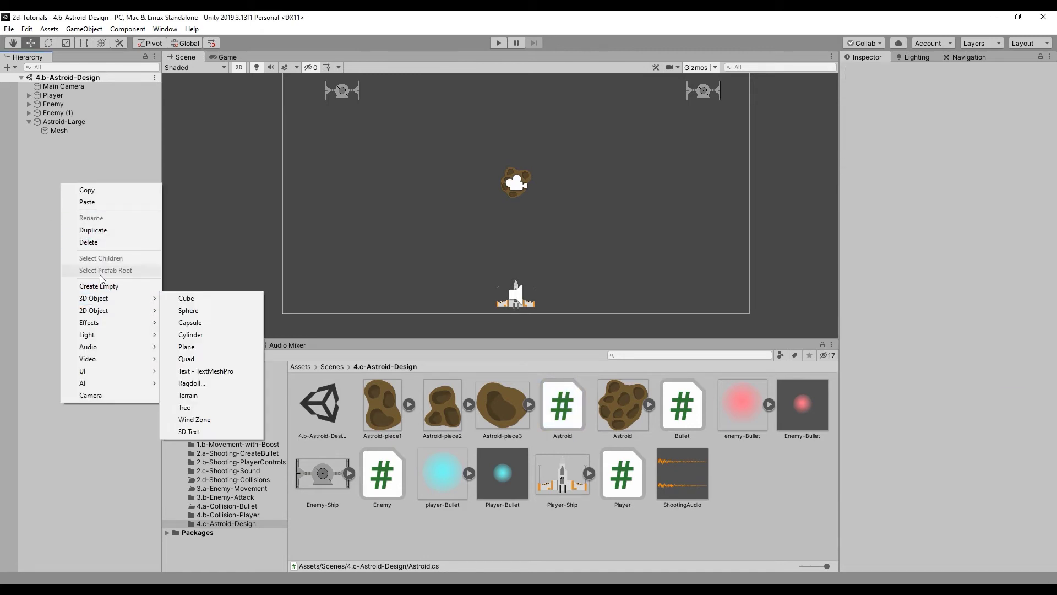
pyautogui.click(101, 286)
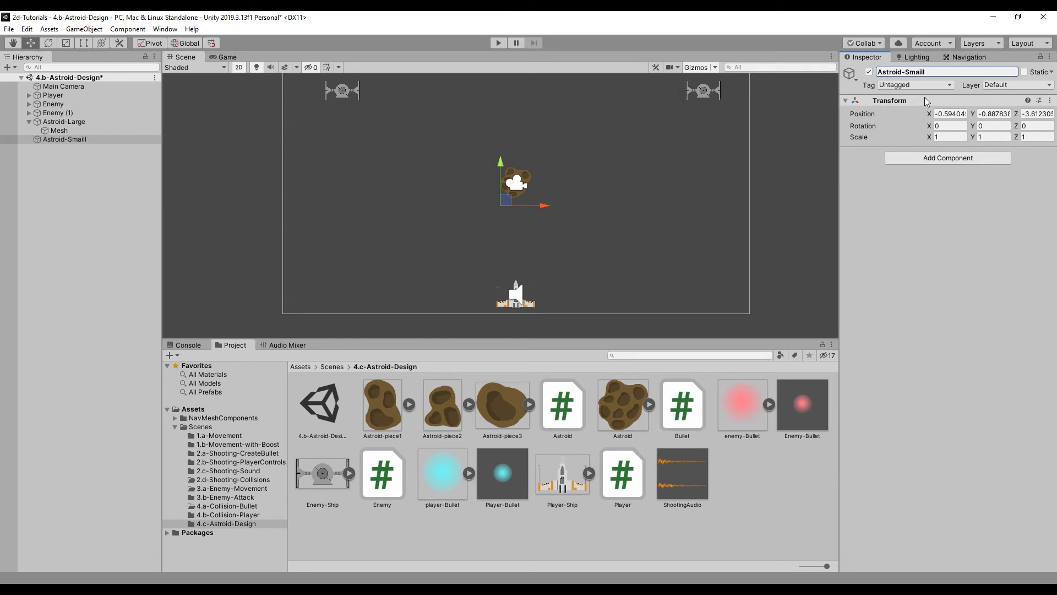
pyautogui.click(938, 72)
pyautogui.press('BackSpace')
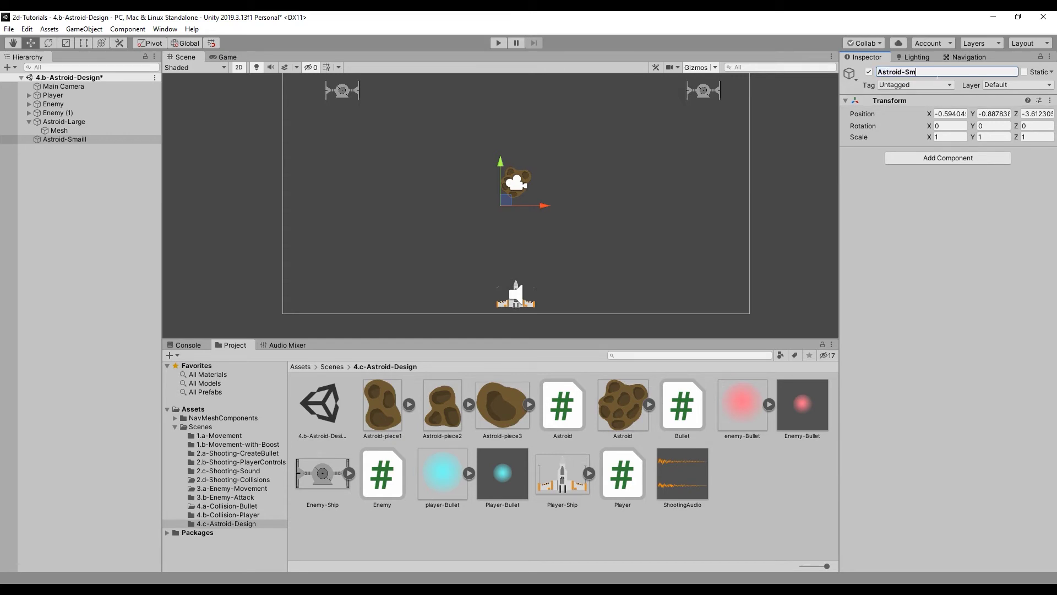
pyautogui.click(1051, 100)
pyautogui.click(925, 112)
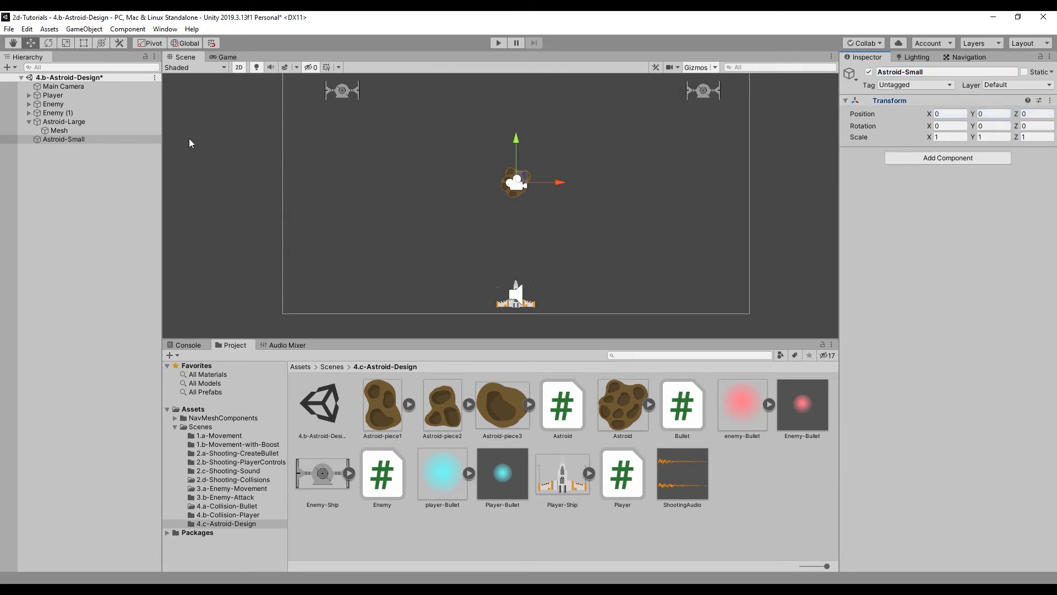
# - Create a 2D sprite as a child of Astroid-Small and assign it the Astroid-piece2 image
pyautogui.click(64, 139)
pyautogui.rightClick(64, 143)
pyautogui.moveTo(160, 268)
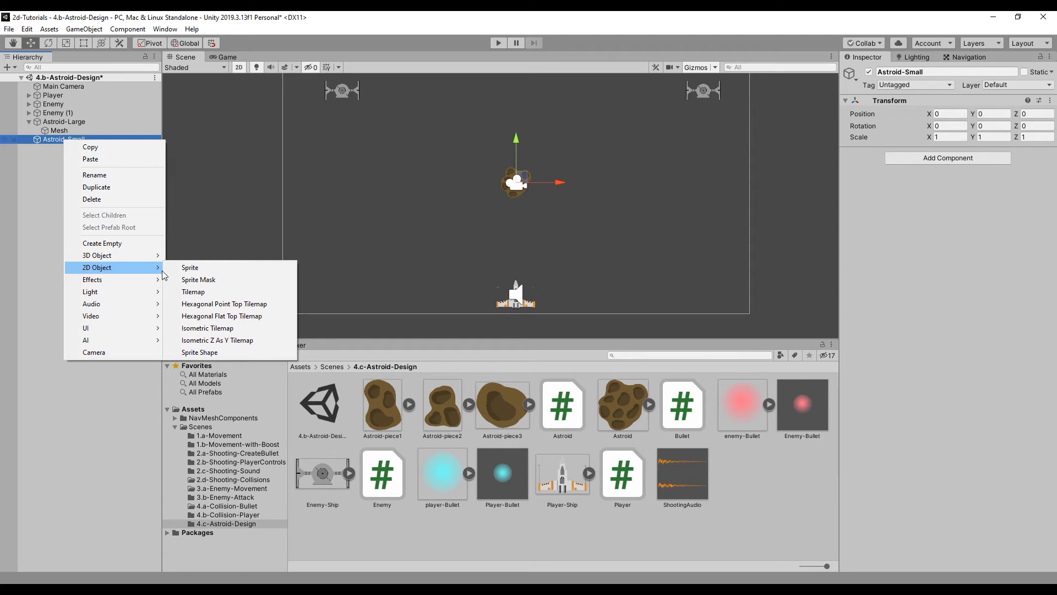
pyautogui.click(190, 268)
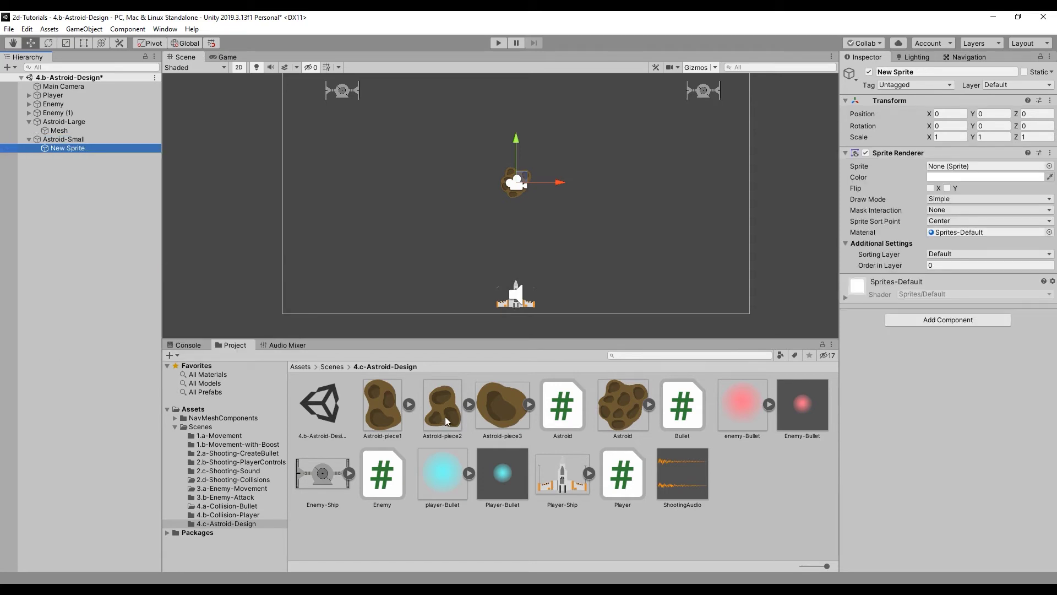
pyautogui.moveTo(445, 416); pyautogui.dragTo(972, 175)
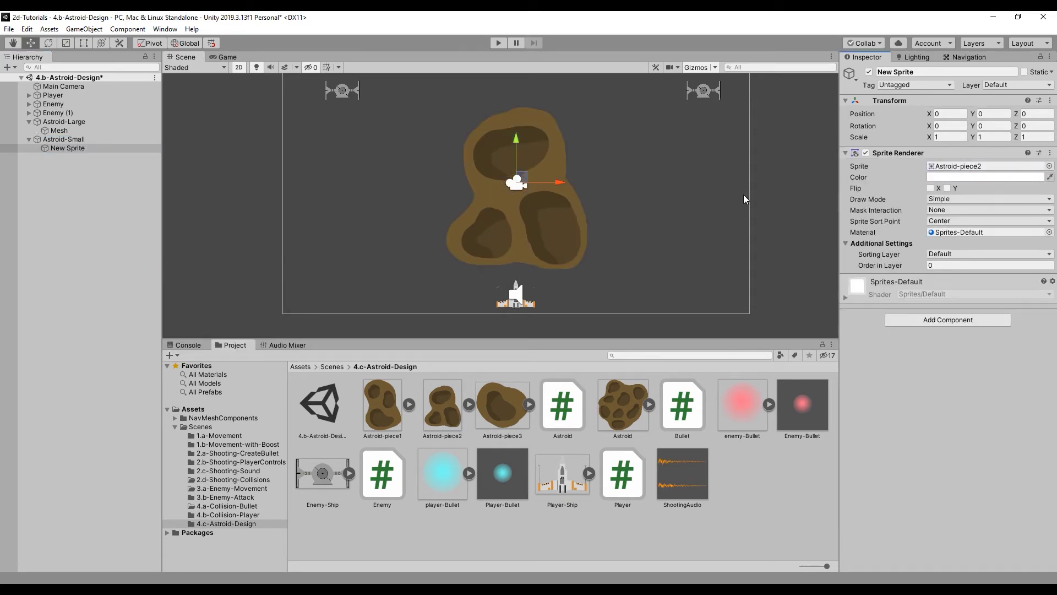
# - Scale Astroid-Small's child sprite to 0.1 in X and Y and rename it Mesh
pyautogui.write('0.1')
pyautogui.press('Tab')
pyautogui.write('.1')
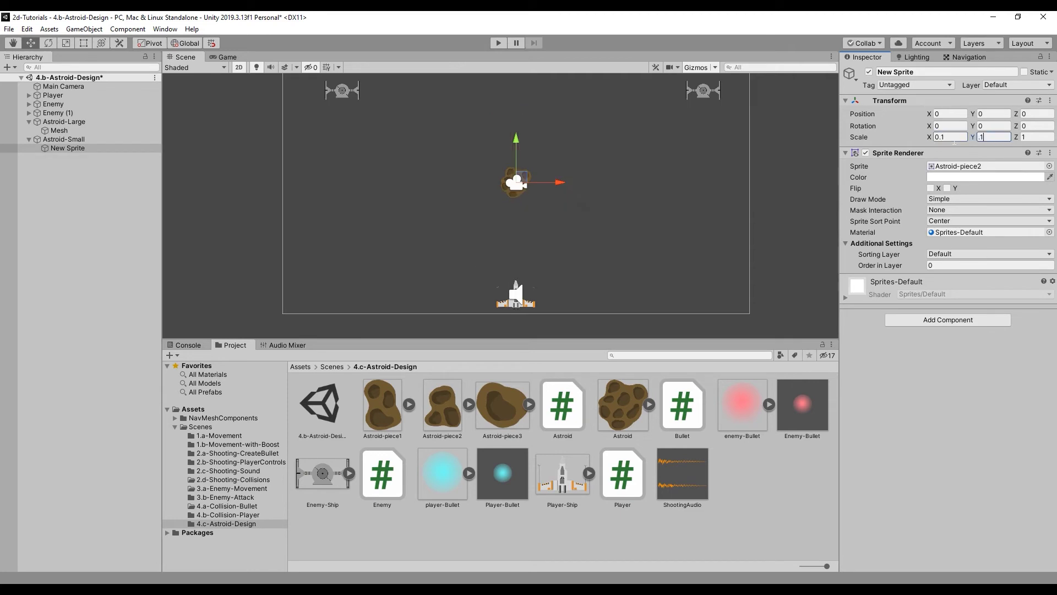
pyautogui.click(107, 204)
pyautogui.click(63, 147)
pyautogui.click(912, 72)
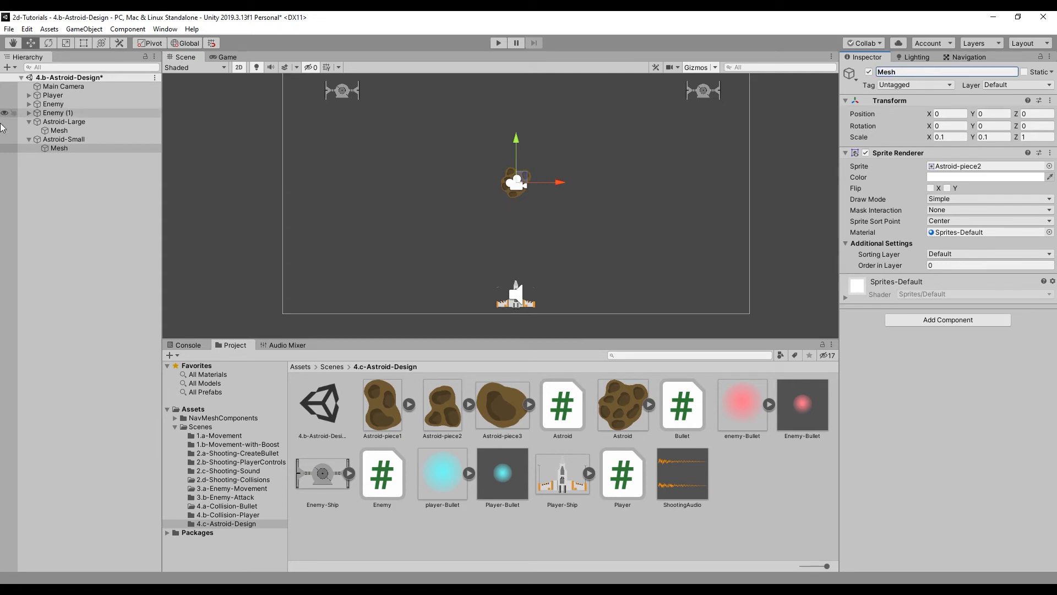
# - Add a Rigidbody 2D to Astroid-Small and set its Gravity Scale to 0
pyautogui.click(67, 194)
pyautogui.click(65, 140)
pyautogui.click(937, 159)
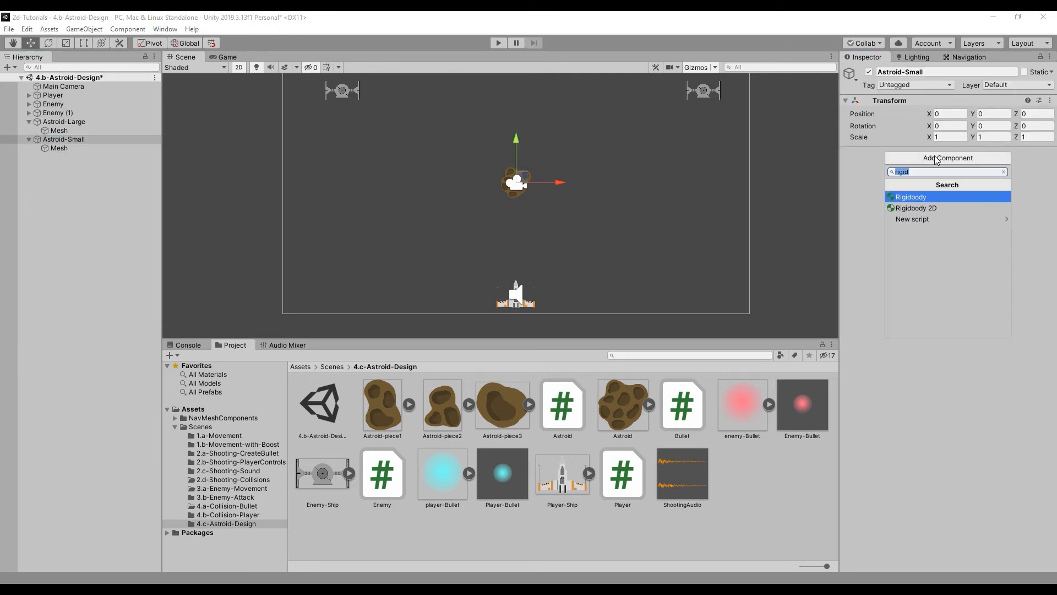
pyautogui.click(935, 209)
pyautogui.click(949, 244)
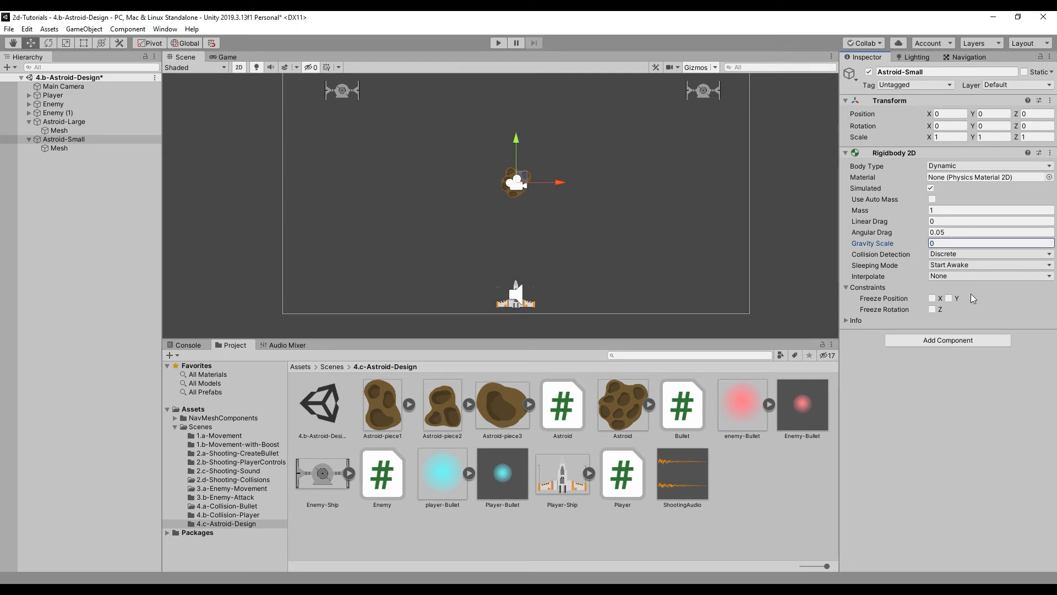
# - Attach the Astroid script to Astroid-Small, and give Astroid-Large's Astroids array a size of 1 holding the Astroid-Small object
pyautogui.moveTo(562, 406); pyautogui.dragTo(885, 485)
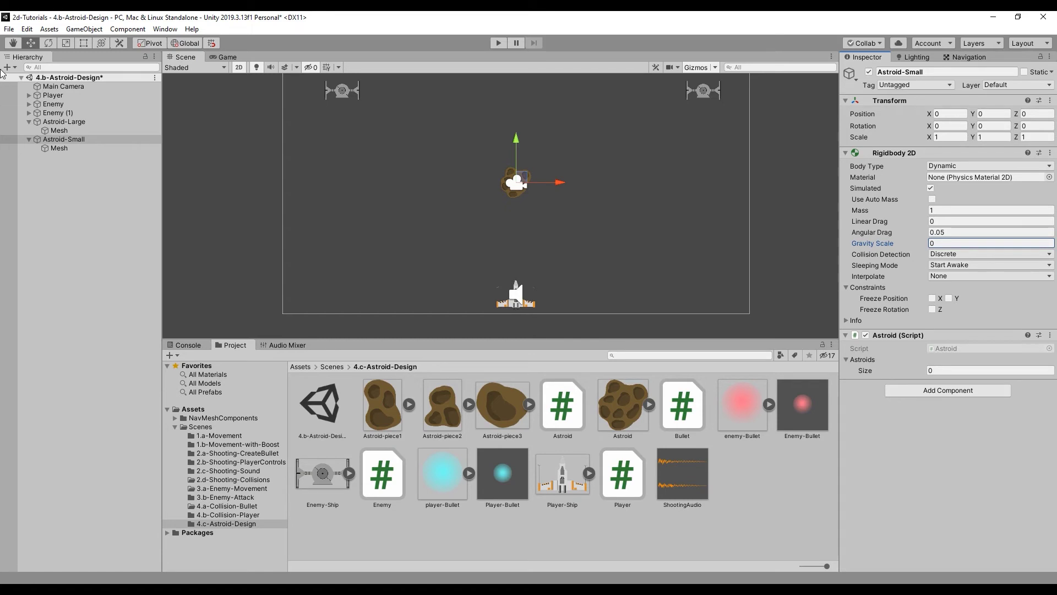
pyautogui.click(64, 121)
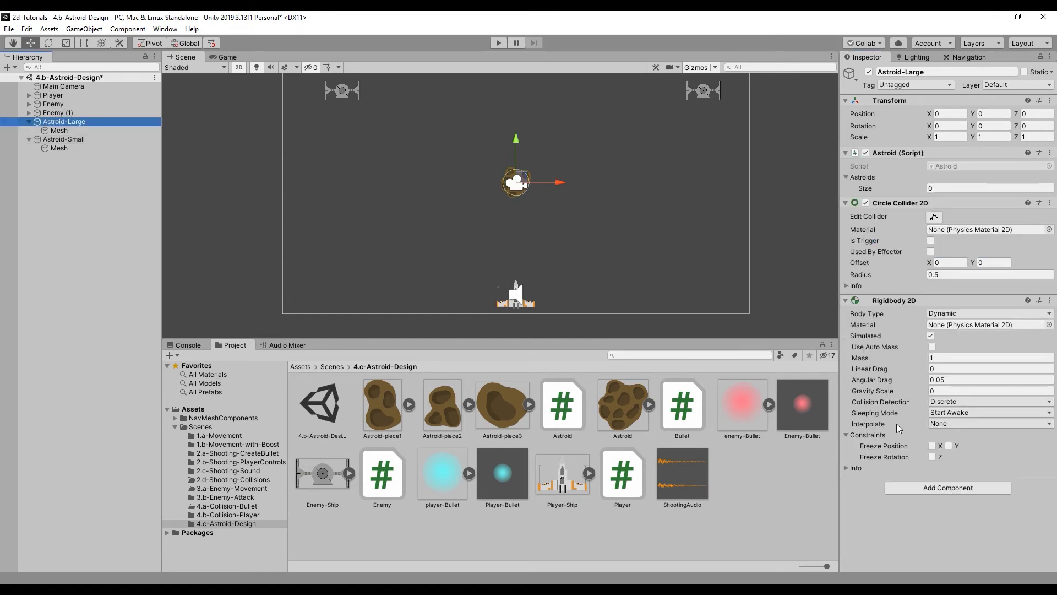
pyautogui.click(957, 188)
pyautogui.press('Return')
pyautogui.moveTo(64, 139); pyautogui.dragTo(1004, 201)
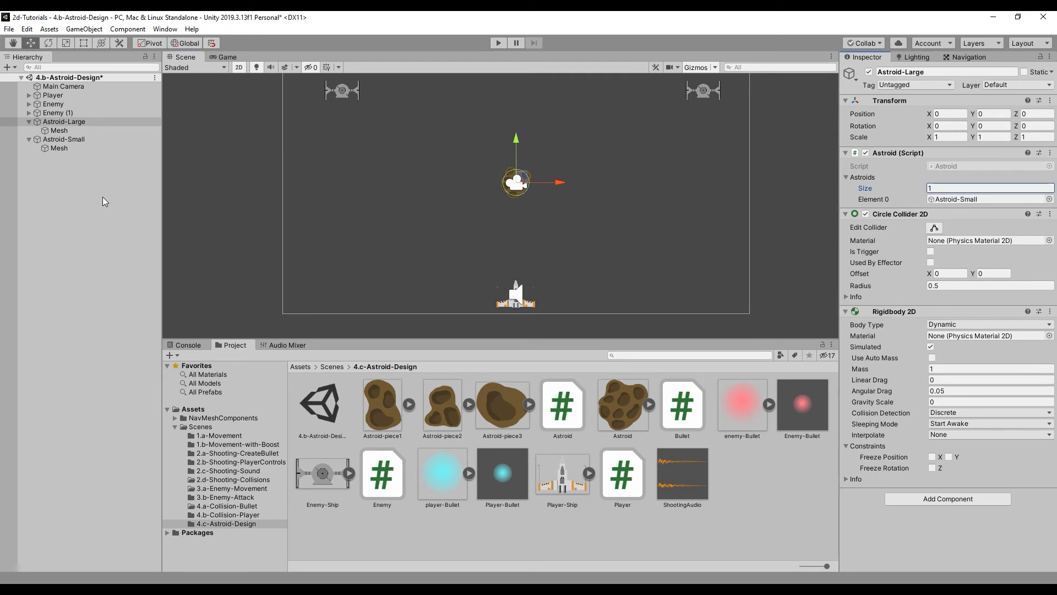
# - Save Astroid-Small as a prefab in the 4.c-Astroid-Design folder and delete its copy from the scene
pyautogui.click(80, 186)
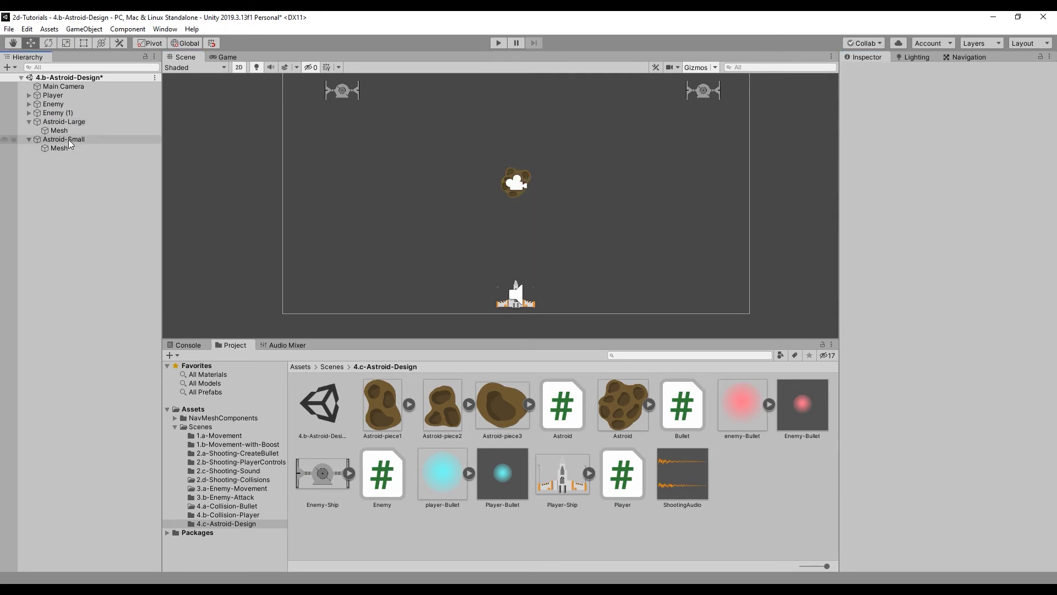
pyautogui.moveTo(68, 140); pyautogui.dragTo(763, 549)
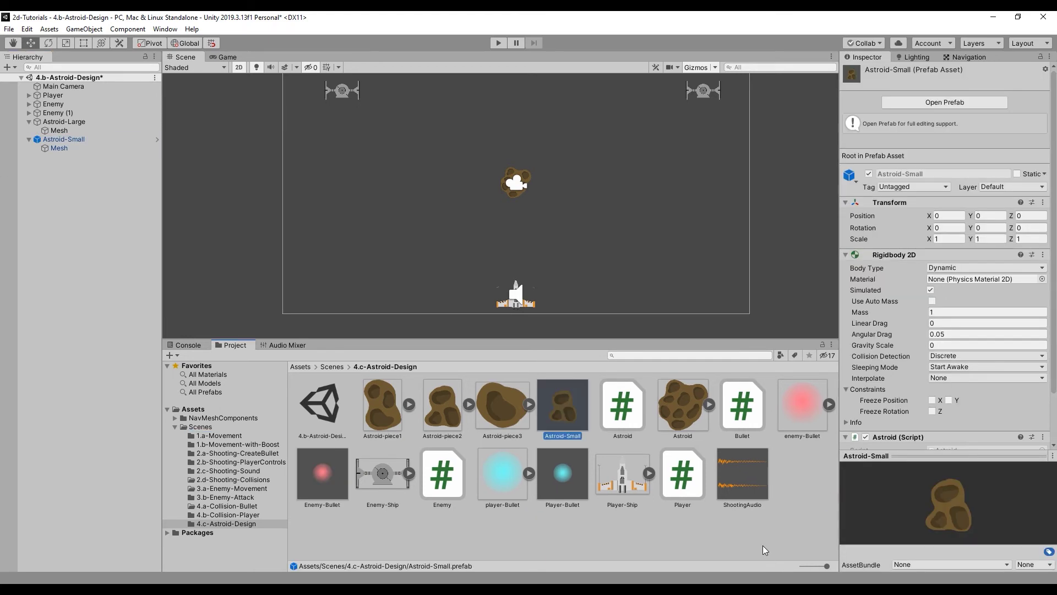
pyautogui.click(569, 526)
pyautogui.click(58, 140)
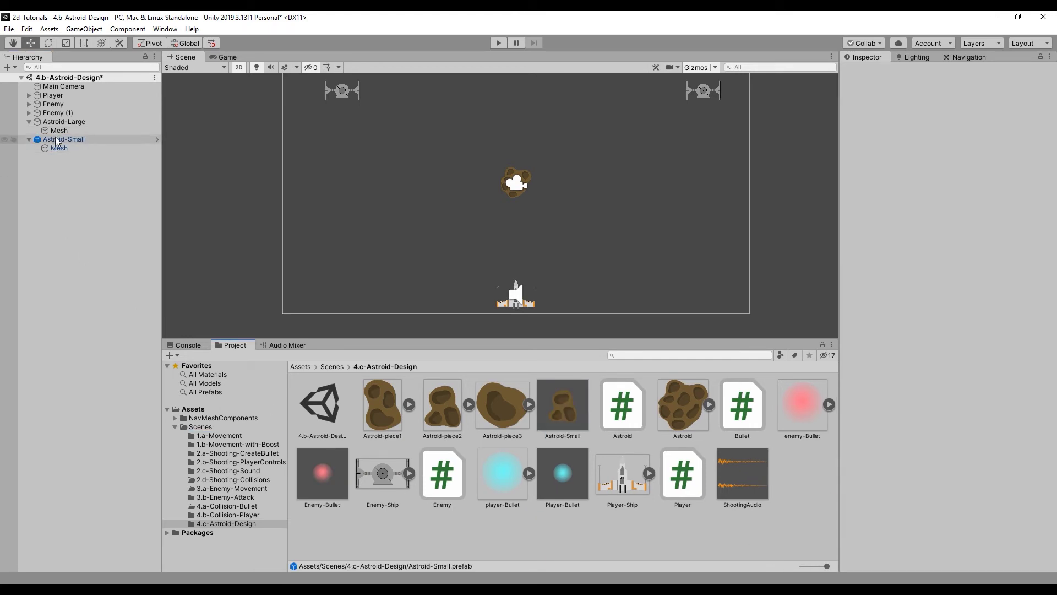
pyautogui.press('Delete')
# - Assign the Astroid-Small prefab to Element 0 of Astroid-Large's Astroids array and review the prefab's components
pyautogui.click(61, 122)
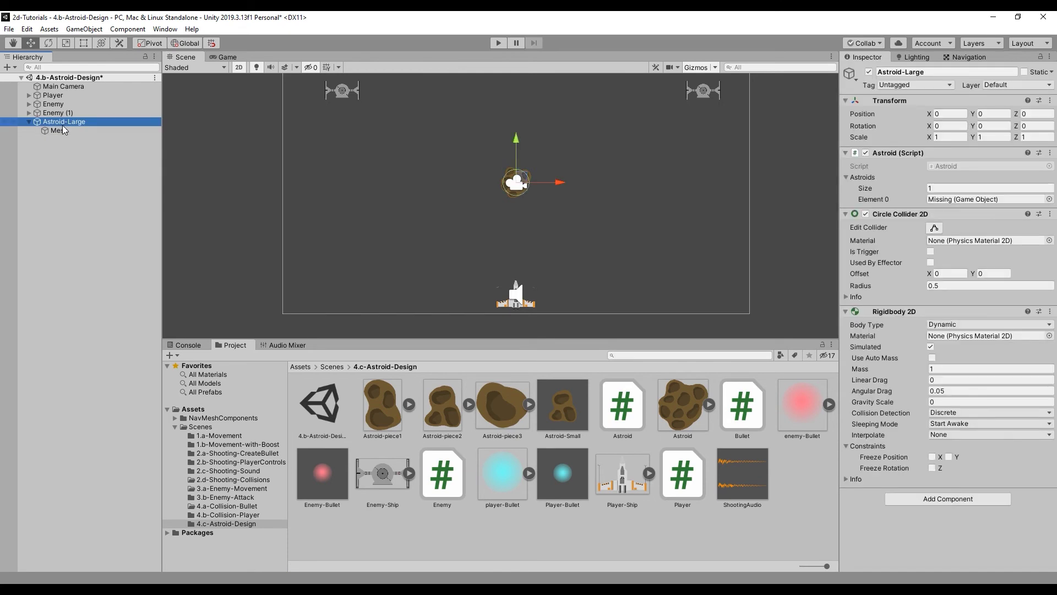
pyautogui.moveTo(542, 416); pyautogui.dragTo(969, 199)
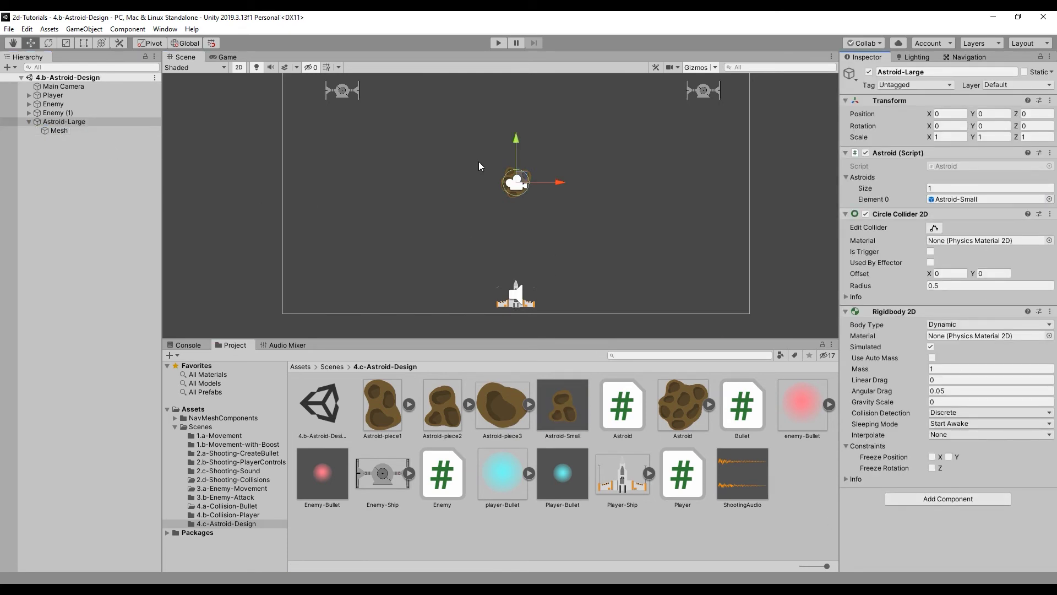
pyautogui.click(561, 403)
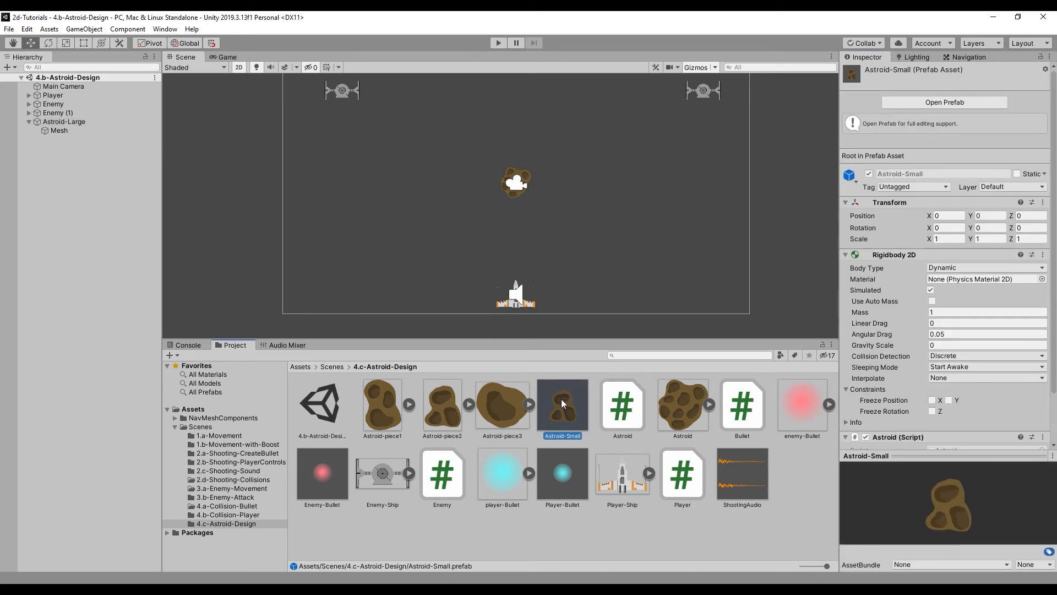
pyautogui.scroll(-3, 910, 344)
pyautogui.scroll(3, 910, 344)
pyautogui.click(140, 222)
# - Play-test the scene by steering the ship and shooting the large asteroid, and stop play mode
pyautogui.click(498, 43)
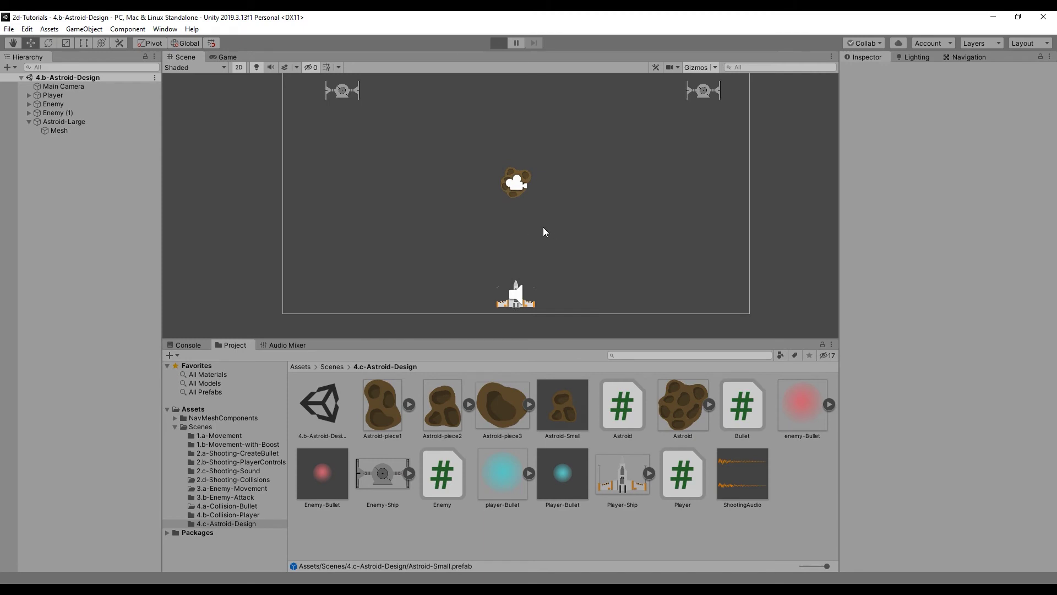
pyautogui.press('Left')
pyautogui.press('space')
pyautogui.press('space')
pyautogui.press('space')
pyautogui.press('space')
pyautogui.press('space')
pyautogui.press('space')
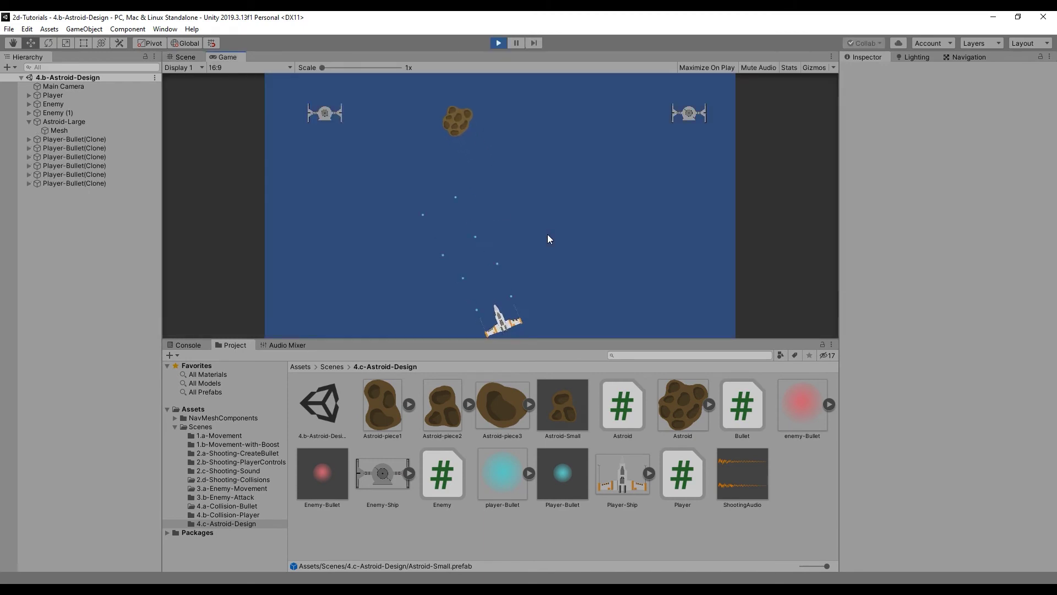
pyautogui.press('Up')
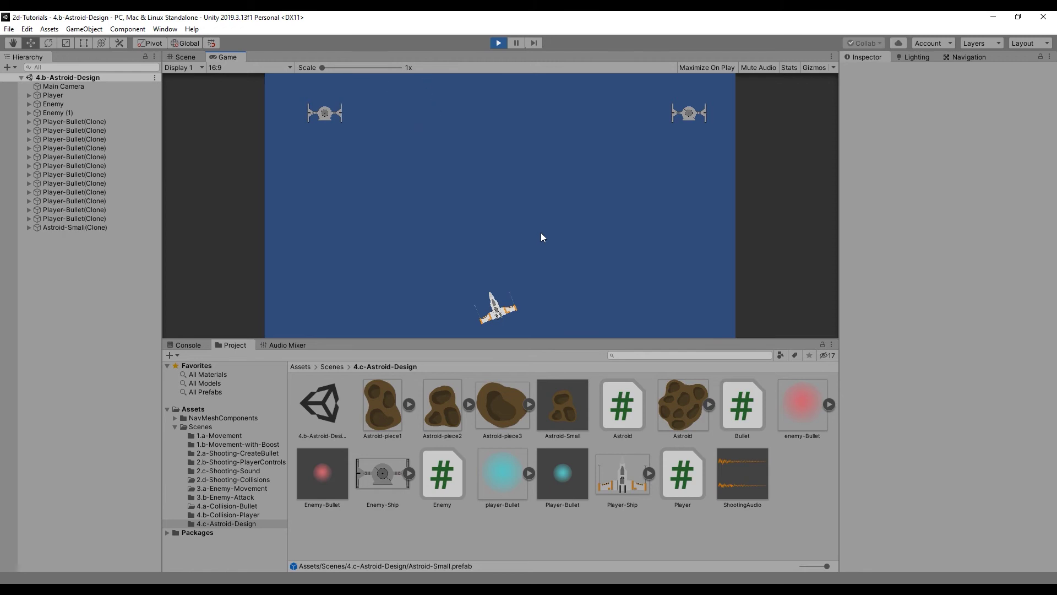
pyautogui.click(498, 43)
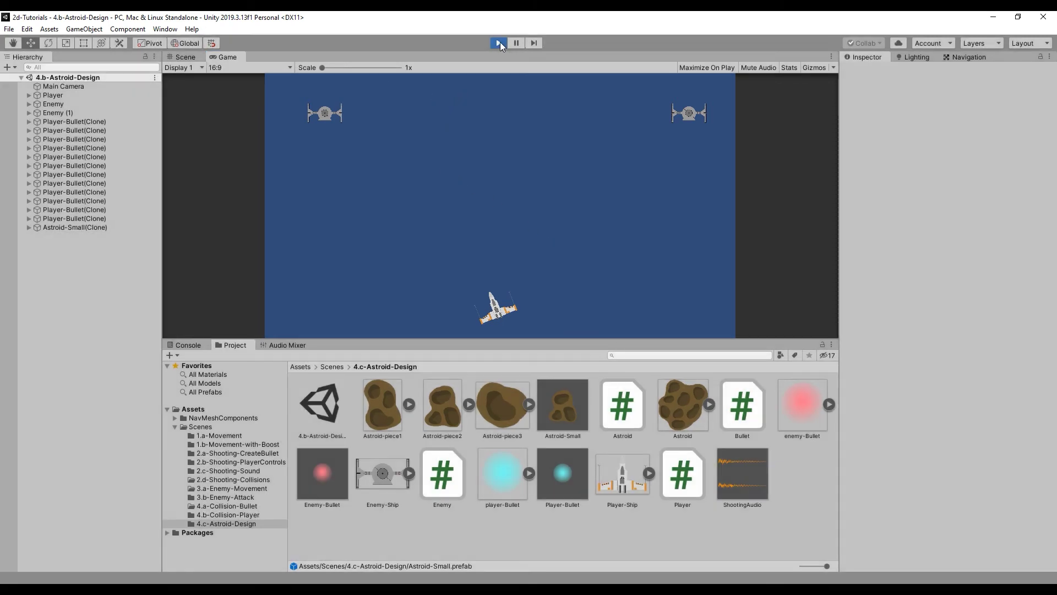
# - Set the Rigidbody 2D mass to 10 on Astroid-Large and to 5 on the Astroid-Small prefab
pyautogui.click(62, 122)
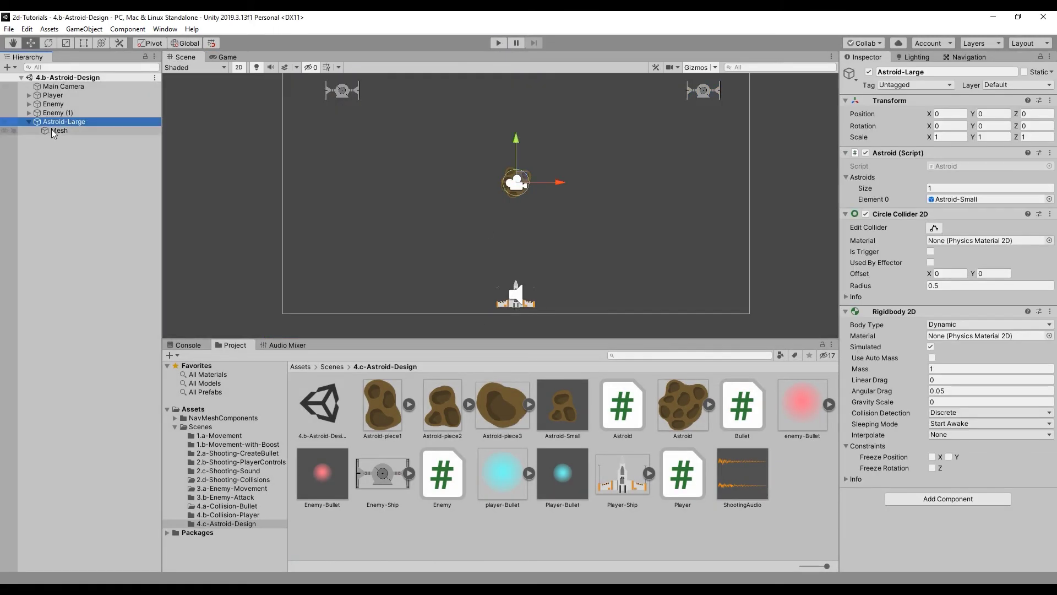
pyautogui.click(956, 368)
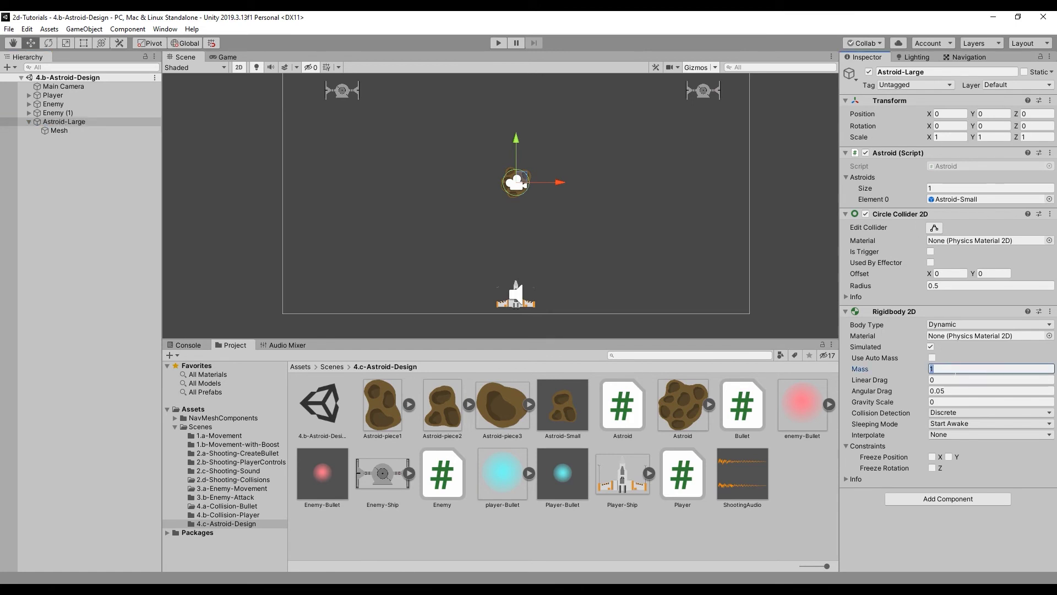
pyautogui.write('10')
pyautogui.click(55, 170)
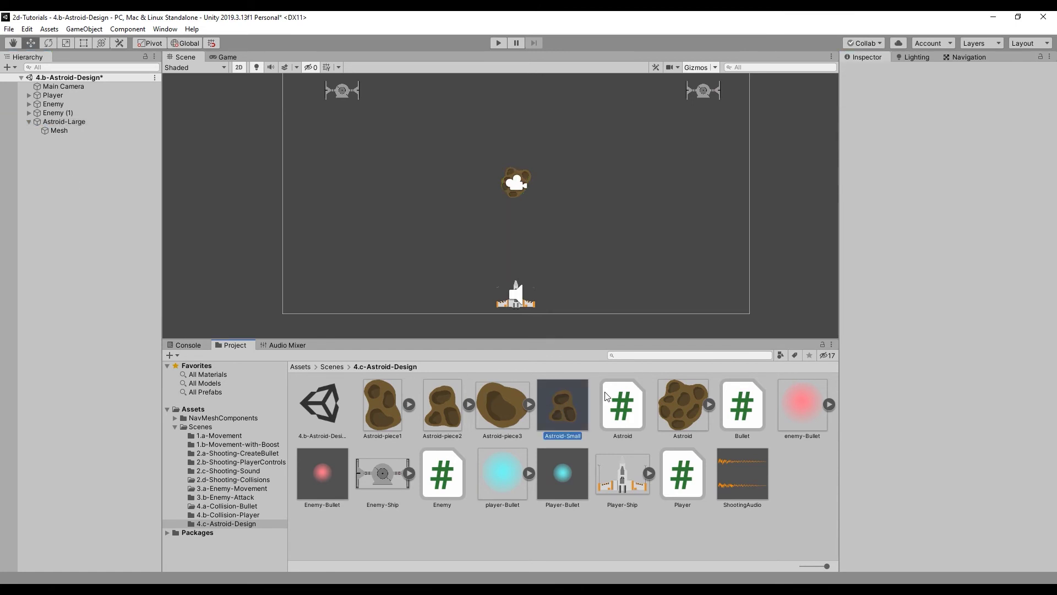
pyautogui.click(969, 312)
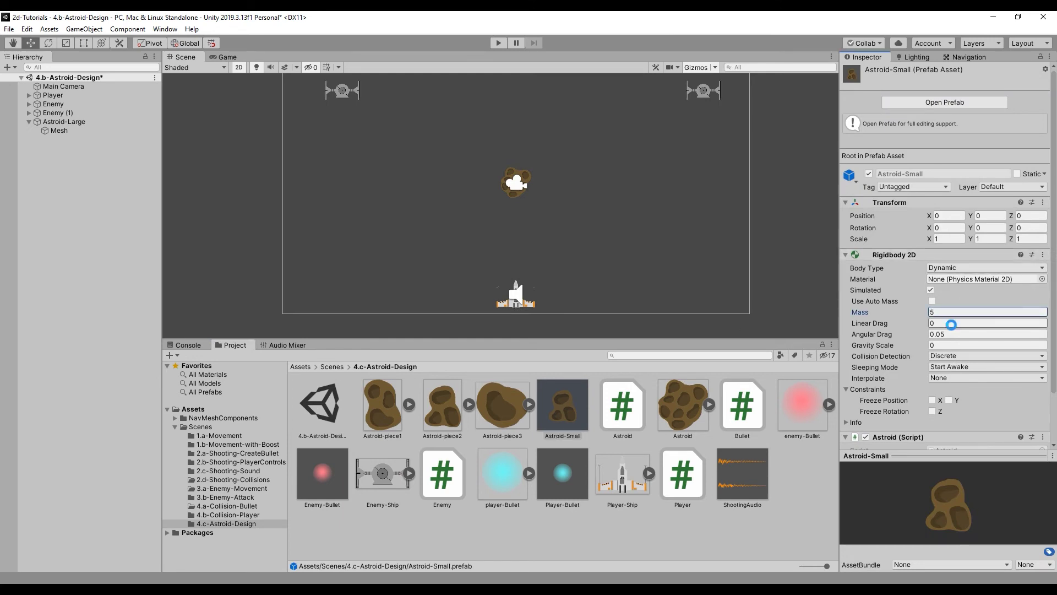
pyautogui.write('5')
# - Create an empty object in the scene and name it Astroid-Small-2
pyautogui.click(79, 199)
pyautogui.rightClick(65, 178)
pyautogui.click(83, 284)
pyautogui.click(947, 72)
pyautogui.write('Astroid-S')
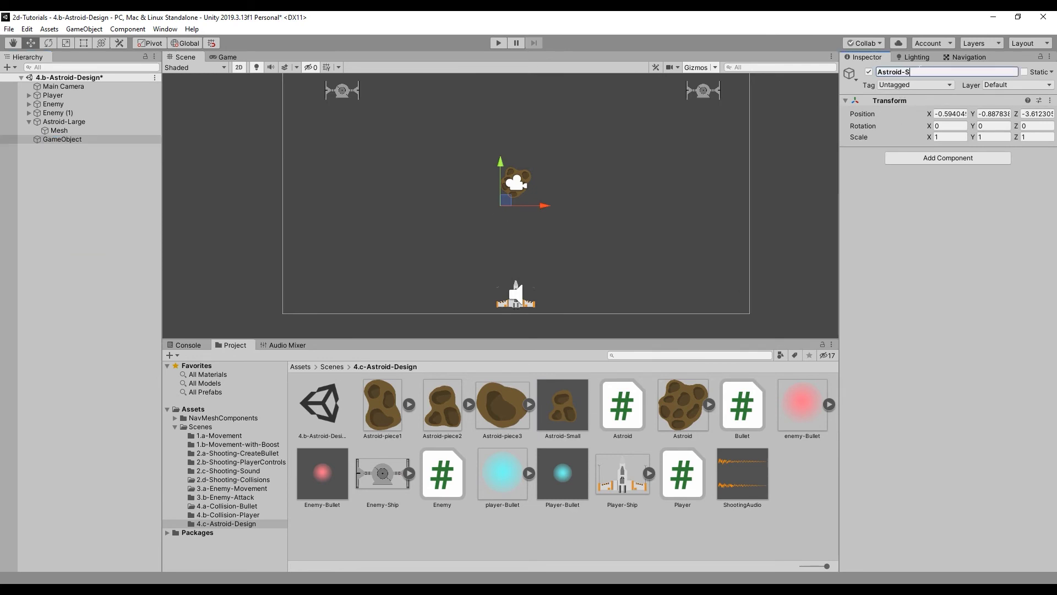
# - Rename the Astroid-Small prefab to Astroid-Small-1
pyautogui.click(552, 408)
pyautogui.rightClick(551, 407)
pyautogui.click(604, 181)
pyautogui.press('Right')
pyautogui.write('-1')
pyautogui.press('Return')
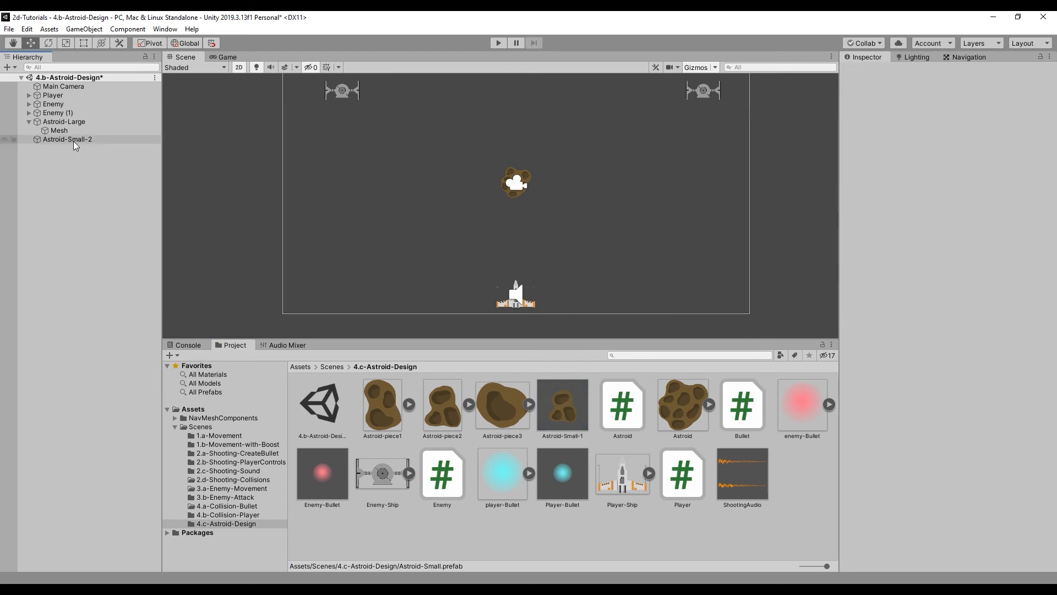
# - Add a 2D sprite as a child of Astroid-Small-2 and reset the parent object's transform
pyautogui.click(59, 141)
pyautogui.rightClick(58, 141)
pyautogui.moveTo(102, 267)
pyautogui.click(182, 267)
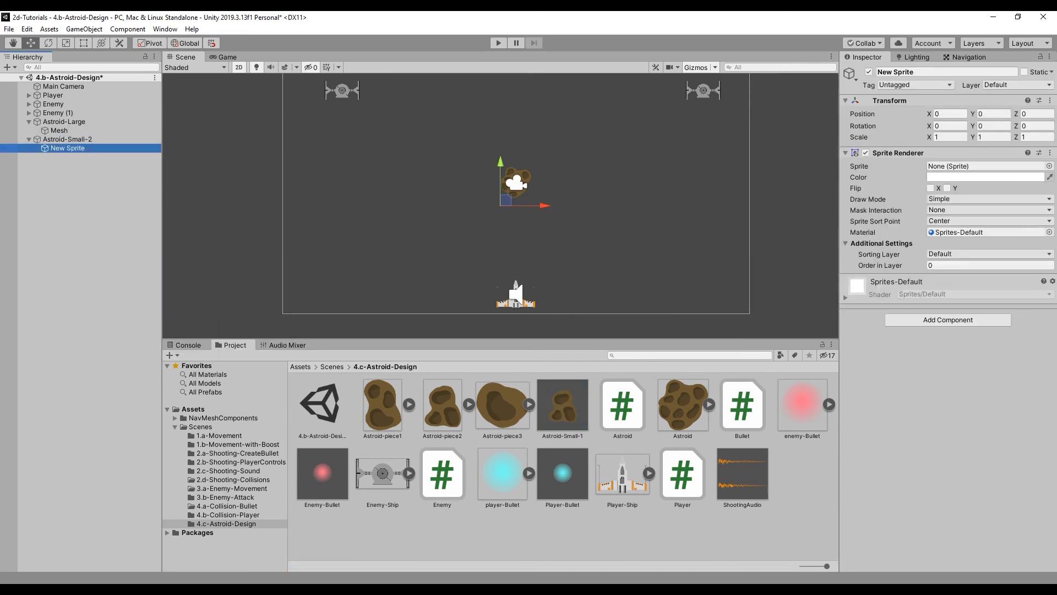
pyautogui.click(60, 139)
# - Assign the Astroid-piece1 image to Astroid-Small-2's child sprite and scale it to 0.1 in X and Y
pyautogui.click(67, 148)
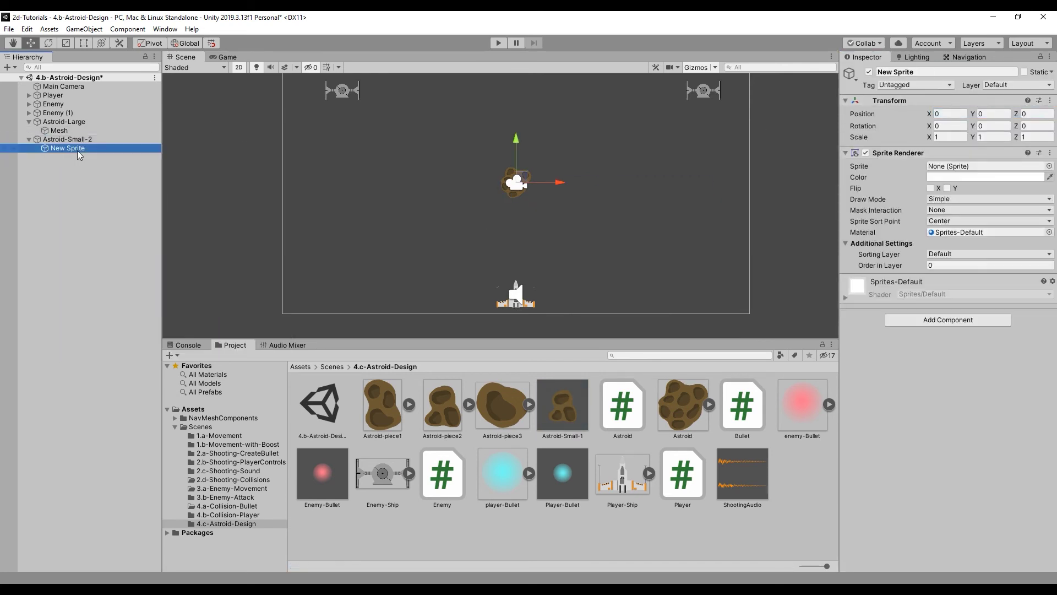
pyautogui.moveTo(372, 402); pyautogui.dragTo(970, 167)
pyautogui.click(948, 136)
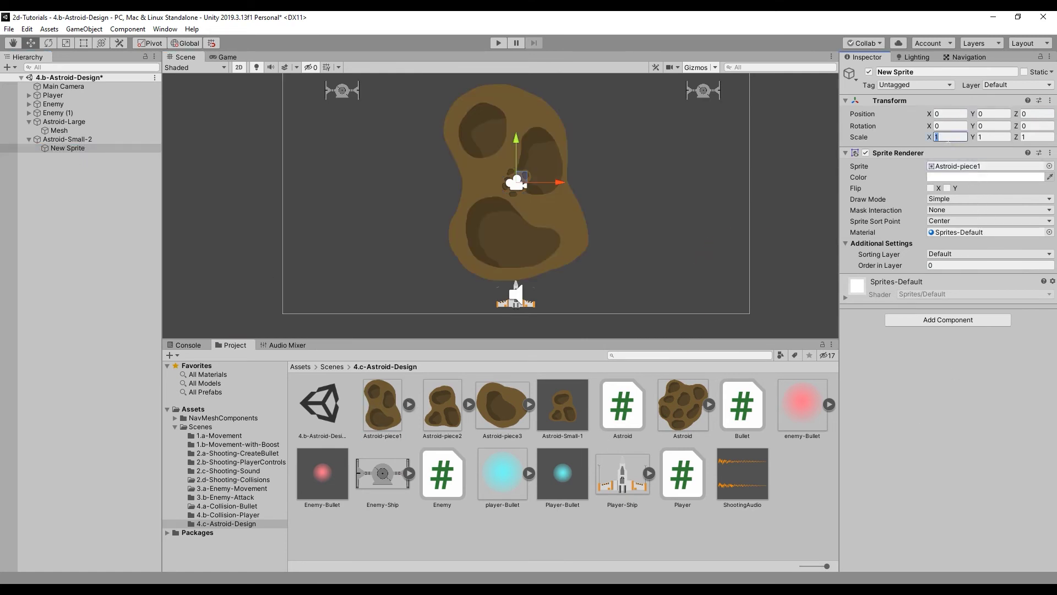
pyautogui.write('0.1')
pyautogui.press('Tab')
# - Add a Rigidbody 2D and the Astroid script to Astroid-Small-2's child sprite
pyautogui.click(925, 321)
pyautogui.write('rigi')
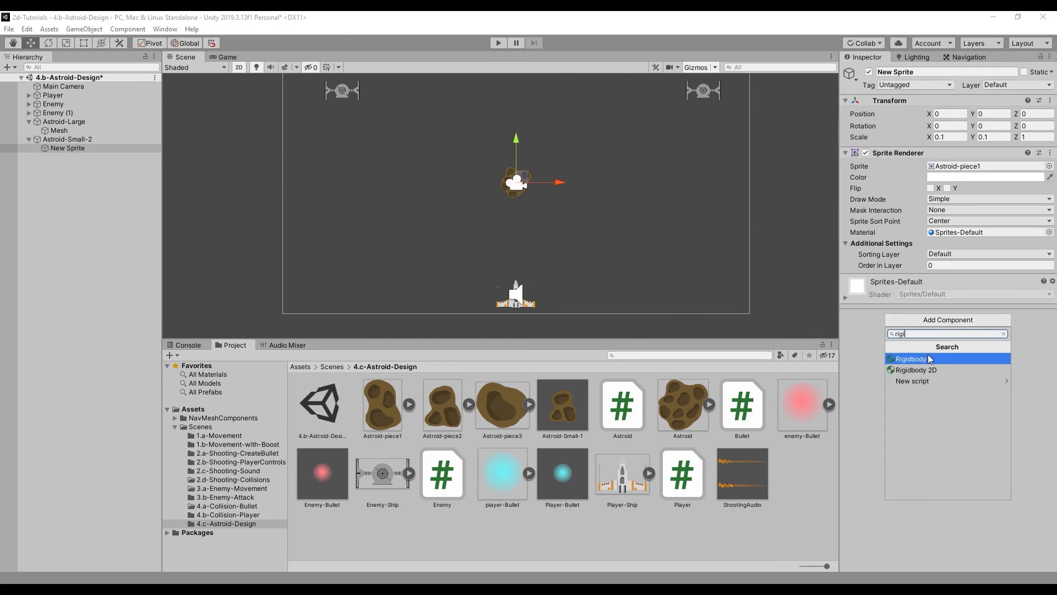
pyautogui.click(929, 368)
pyautogui.moveTo(622, 408); pyautogui.dragTo(883, 534)
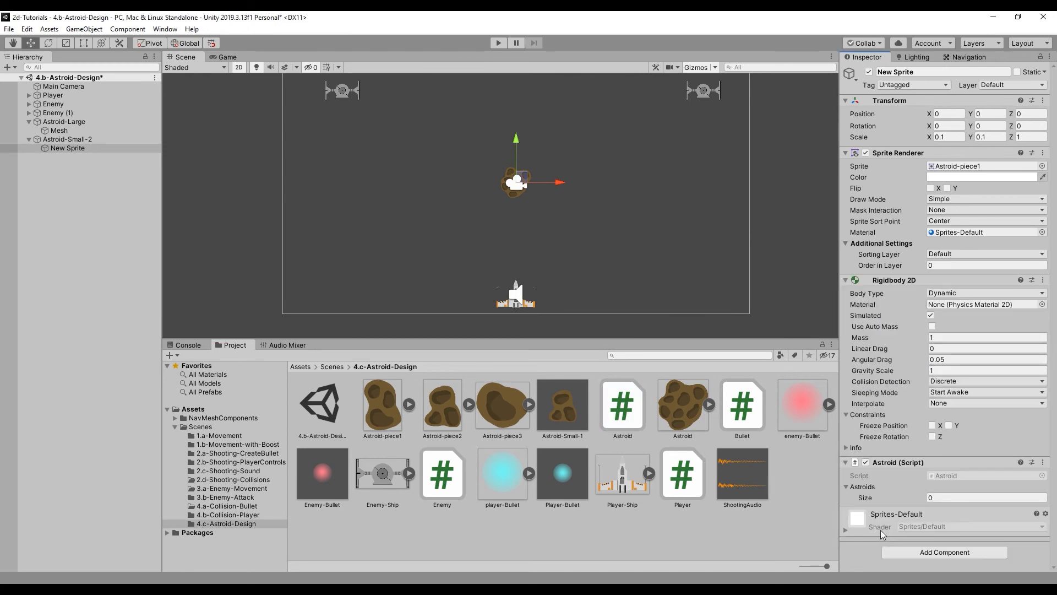
# - Rename Astroid-Small-2's child sprite to Mesh
pyautogui.click(68, 139)
pyautogui.click(67, 147)
pyautogui.click(937, 72)
pyautogui.write('Mesh')
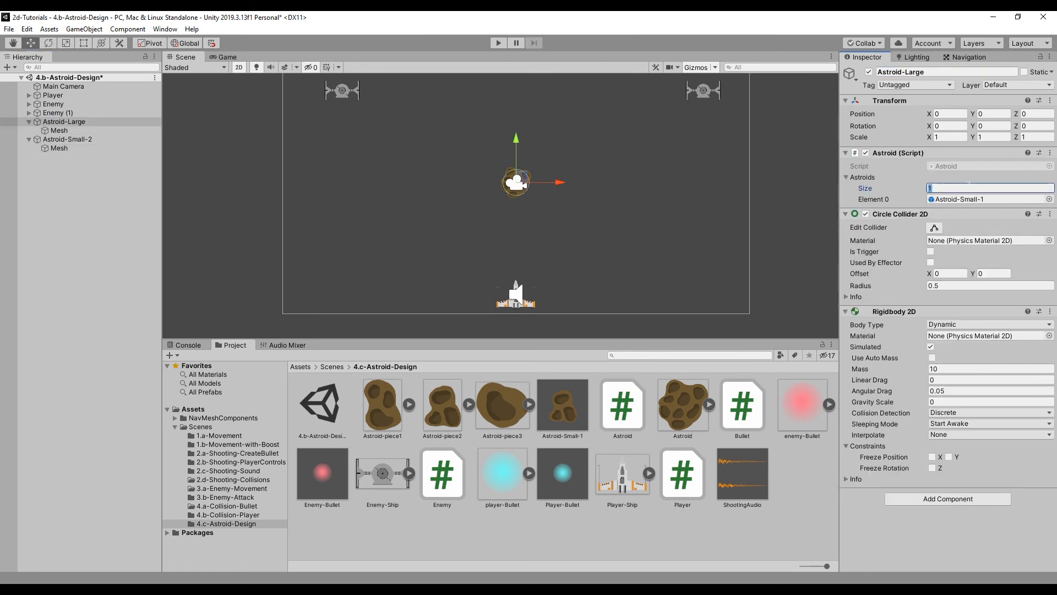
# - Save Astroid-Small-2 as a prefab in the 4.c-Astroid-Design folder
pyautogui.click(55, 168)
pyautogui.moveTo(55, 141); pyautogui.dragTo(637, 524)
pyautogui.click(82, 254)
# - Set Astroid-Large's Astroids array size to 3 and include the Astroid-Small-2 prefab in it
pyautogui.click(64, 121)
pyautogui.moveTo(623, 408); pyautogui.dragTo(985, 210)
pyautogui.click(944, 188)
pyautogui.write('3')
pyautogui.press('Return')
# - Duplicate Astroid-Small-2 in the scene, name the copy Astroid-Small-3, and delete the original Astroid-Small-2 from the scene
pyautogui.click(68, 140)
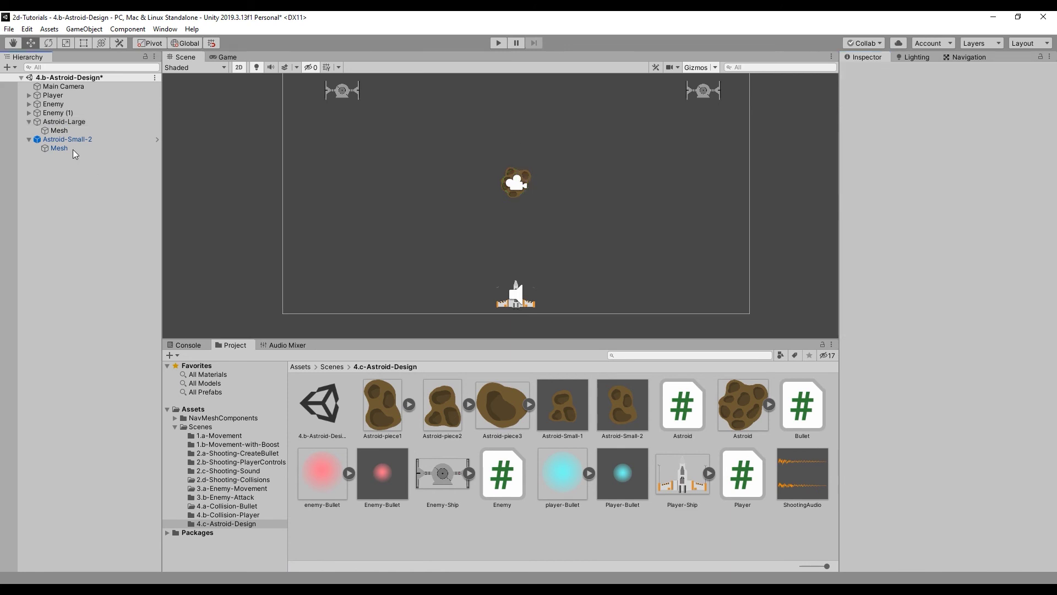
pyautogui.hotkey('ctrl', 'd')
pyautogui.doubleClick(933, 73)
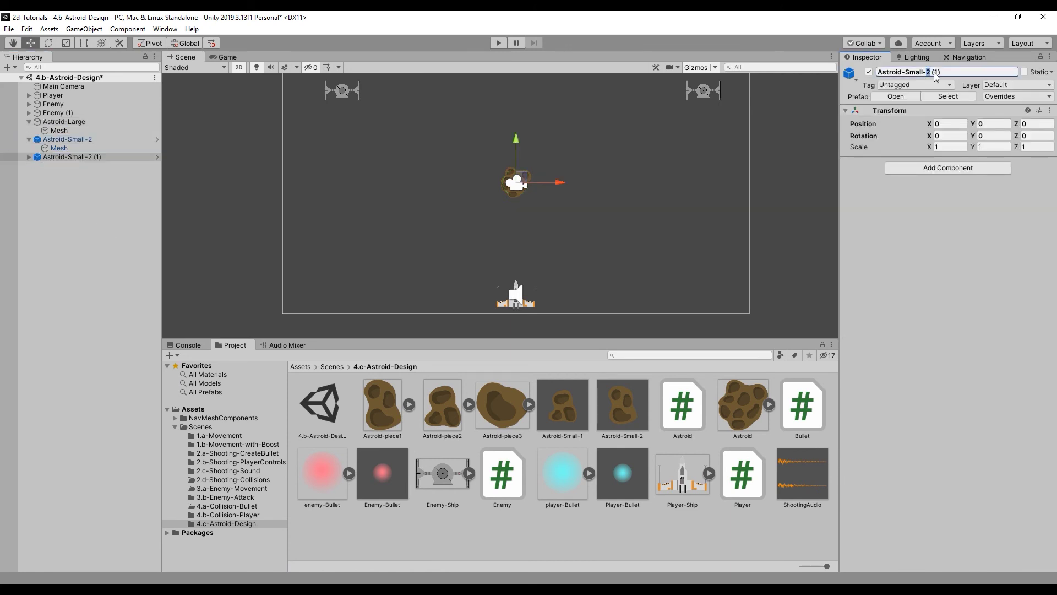
pyautogui.click(67, 140)
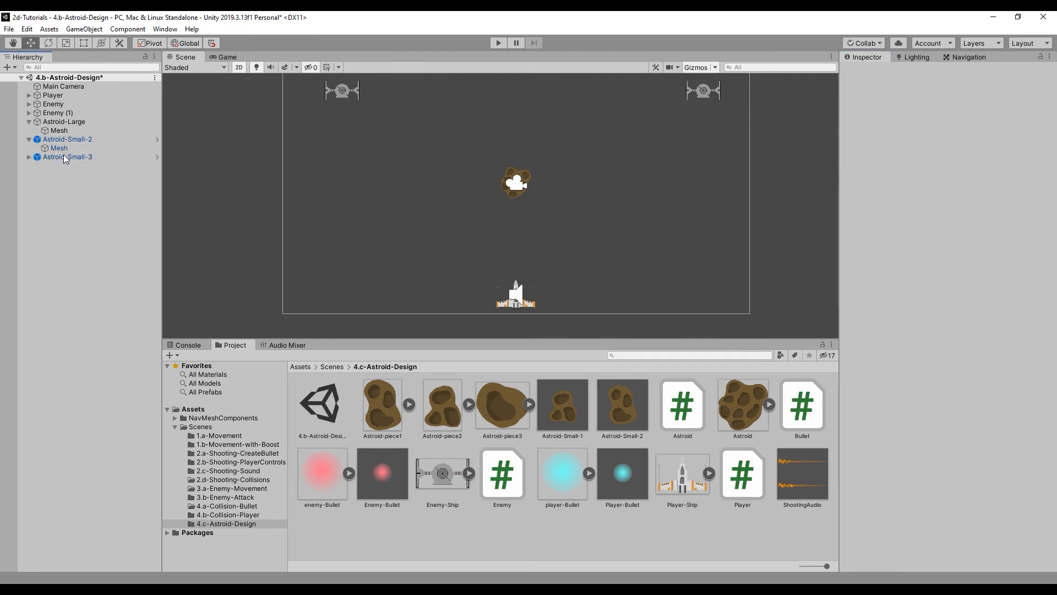
pyautogui.press('Delete')
# - Unpack the Astroid-Small-3 object so it is no longer linked to the Astroid-Small-2 prefab
pyautogui.click(66, 140)
pyautogui.press('Right')
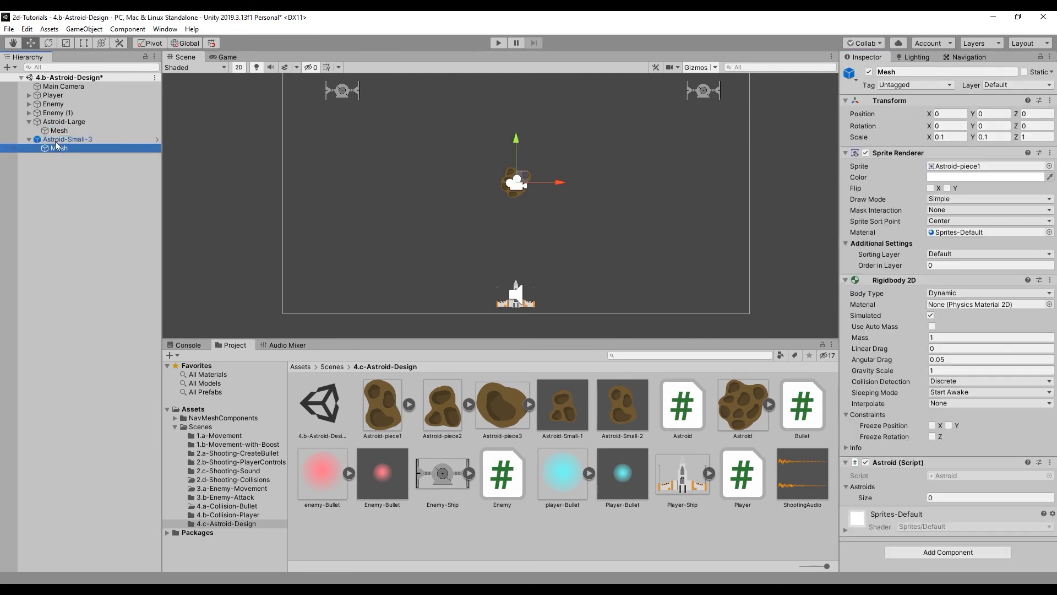
pyautogui.rightClick(58, 141)
pyautogui.click(97, 264)
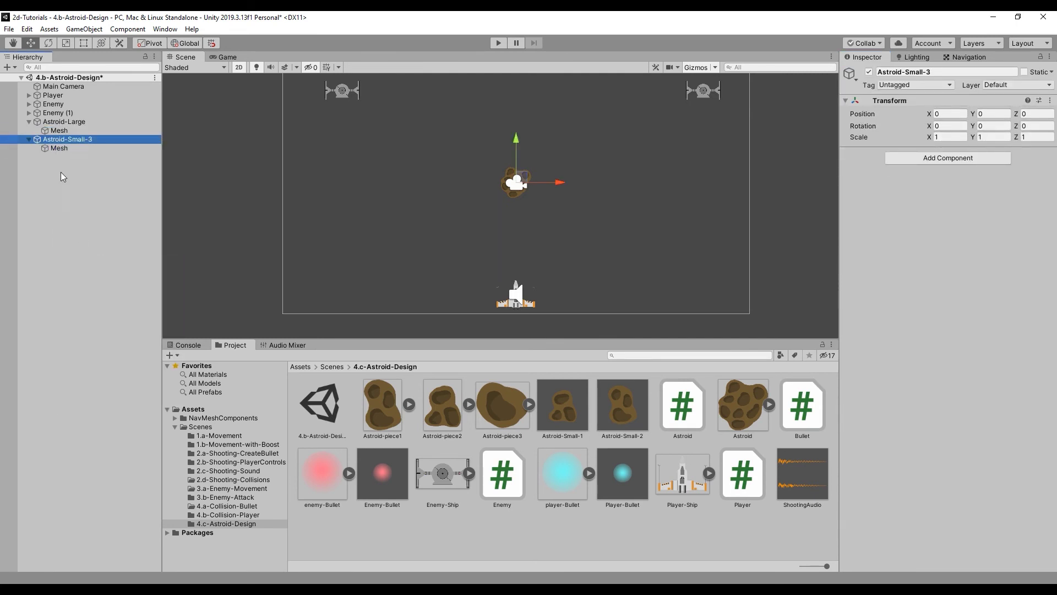
# - Assign the Astroid-piece3 image to Astroid-Small-3's Mesh and save Astroid-Small-3 as a prefab in the project folder
pyautogui.click(58, 149)
pyautogui.moveTo(474, 412); pyautogui.dragTo(986, 166)
pyautogui.moveTo(67, 140); pyautogui.dragTo(652, 539)
# - Delete Astroid-Small-3 from the scene, assign its prefab to Element 2 of Astroid-Large's Astroids array, and play-test the scene
pyautogui.click(64, 121)
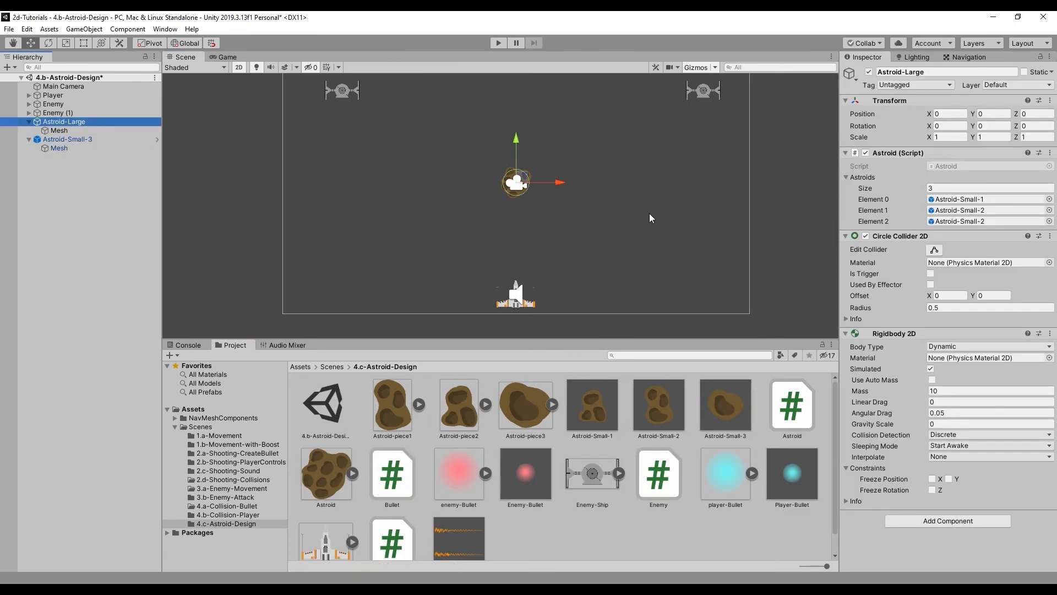
pyautogui.click(67, 140)
pyautogui.press('Delete')
pyautogui.click(64, 122)
pyautogui.moveTo(725, 404); pyautogui.dragTo(986, 221)
pyautogui.click(499, 43)
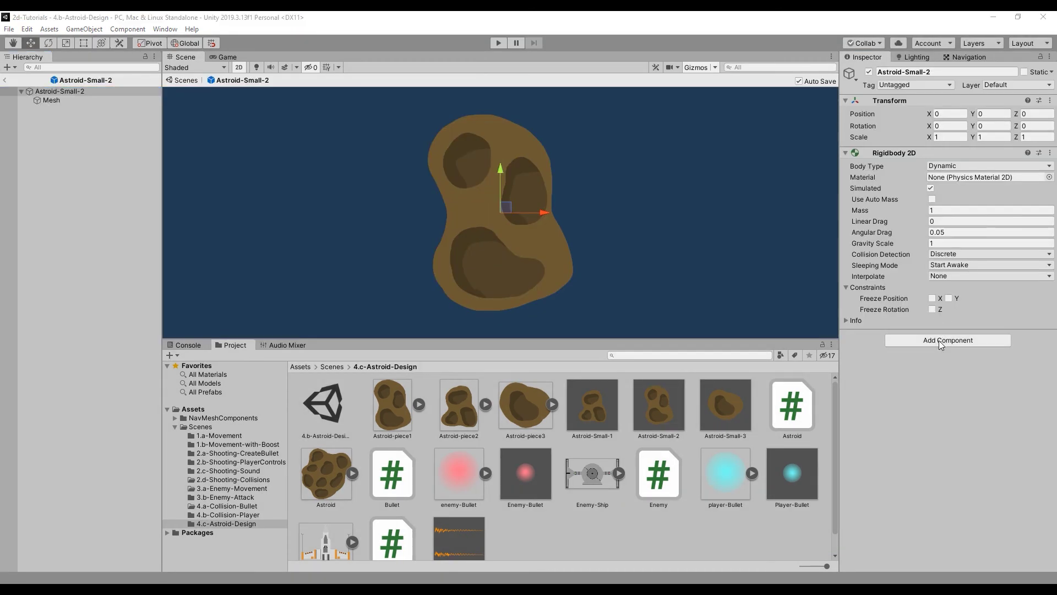
# - Attach the Astroid script to the Astroid-Small-2 prefab's root and set its Rigidbody 2D Gravity Scale to 0
pyautogui.click(940, 340)
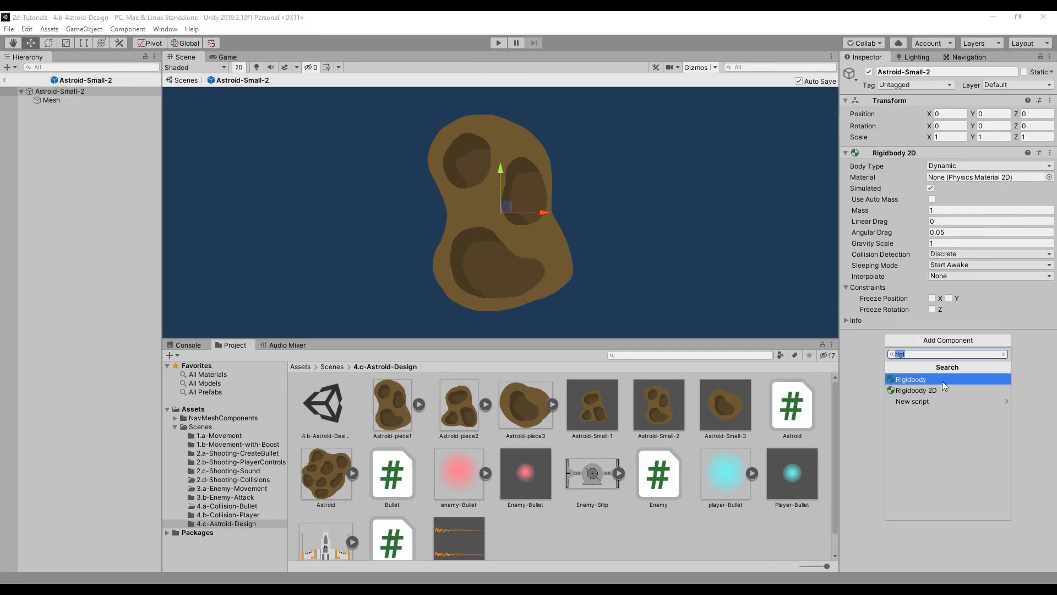
pyautogui.click(858, 383)
pyautogui.moveTo(792, 405); pyautogui.dragTo(908, 405)
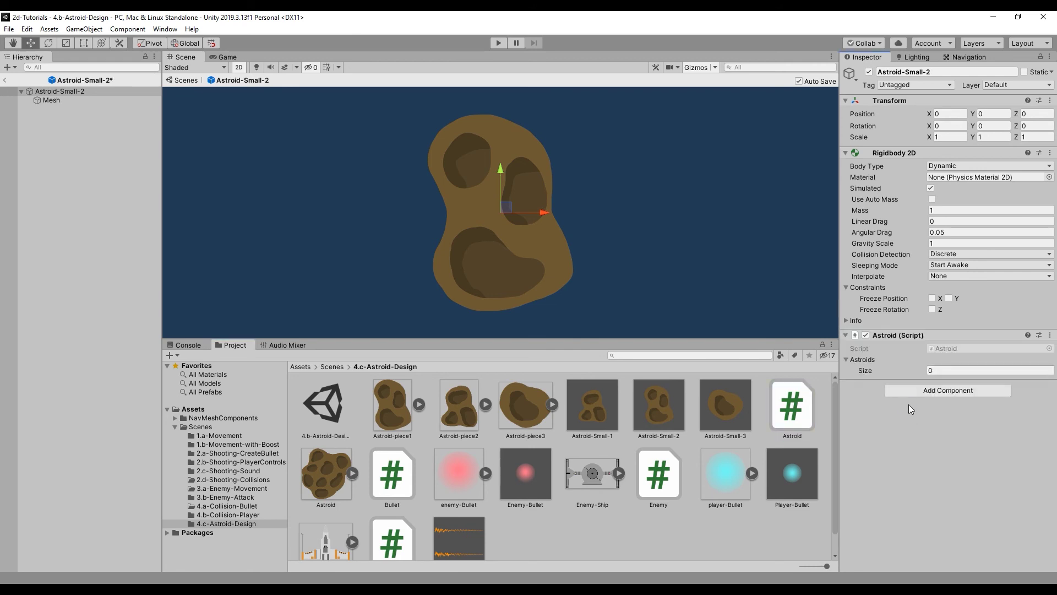
pyautogui.click(969, 243)
pyautogui.write('0')
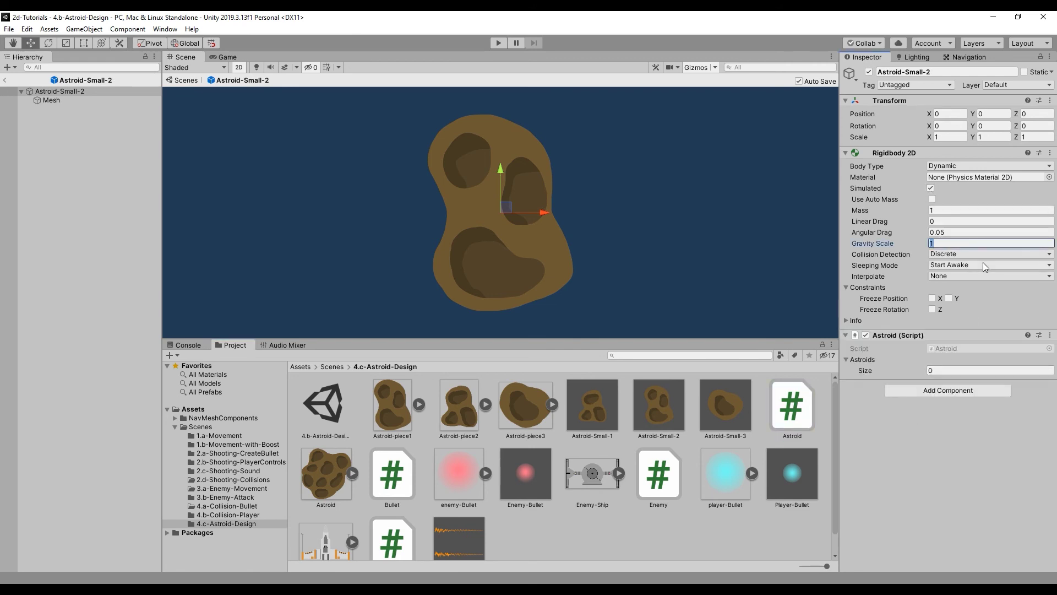
# - Set the Rigidbody 2D Mass to 5 on the Astroid-Small-2 prefab and to 7 on the Astroid-Small-1 prefab
pyautogui.click(946, 211)
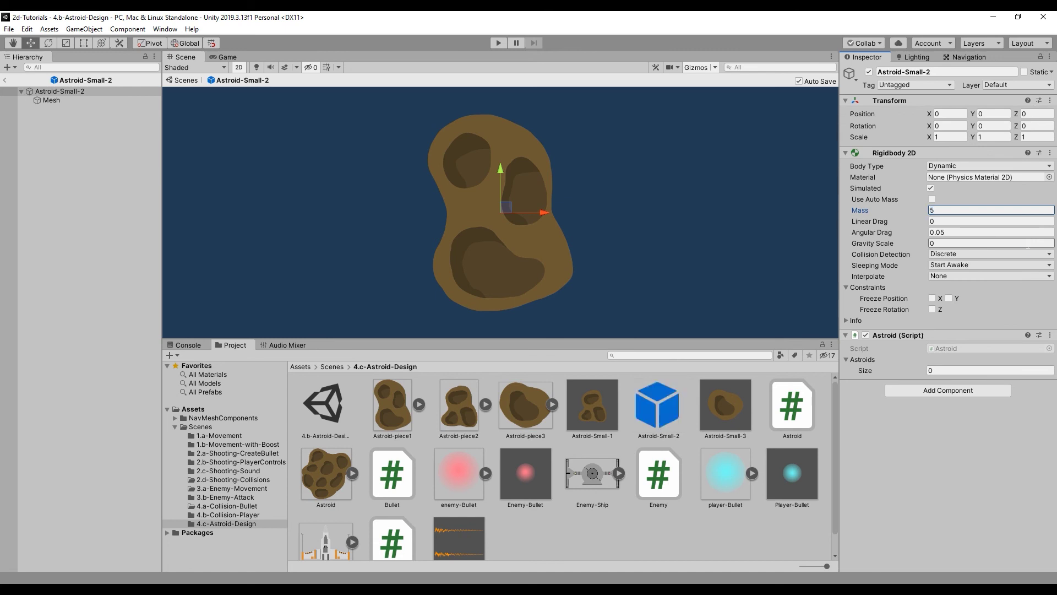
pyautogui.click(78, 155)
pyautogui.click(602, 409)
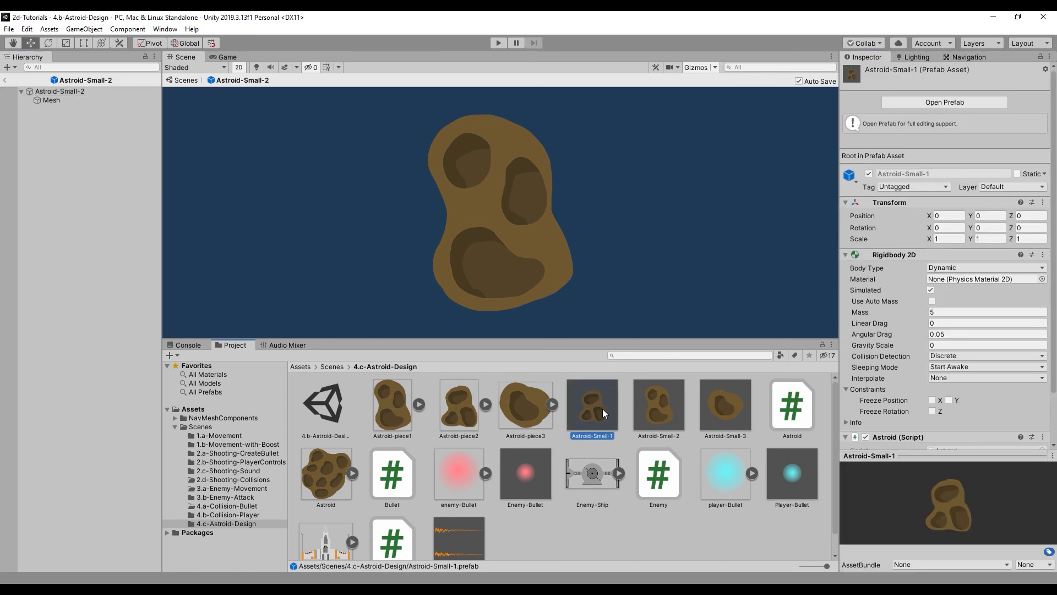
pyautogui.doubleClick(602, 409)
pyautogui.click(62, 102)
pyautogui.click(60, 91)
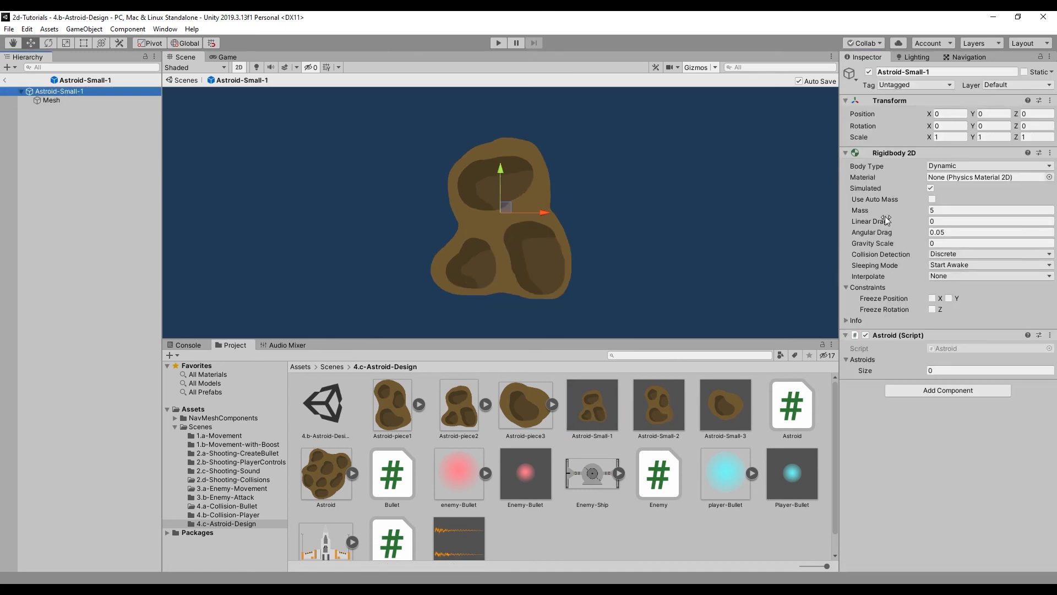
pyautogui.click(948, 210)
pyautogui.write('7')
# - Open the Astroid-Small-3 prefab and put the Astroid script and a Rigidbody 2D on its root object
pyautogui.doubleClick(718, 414)
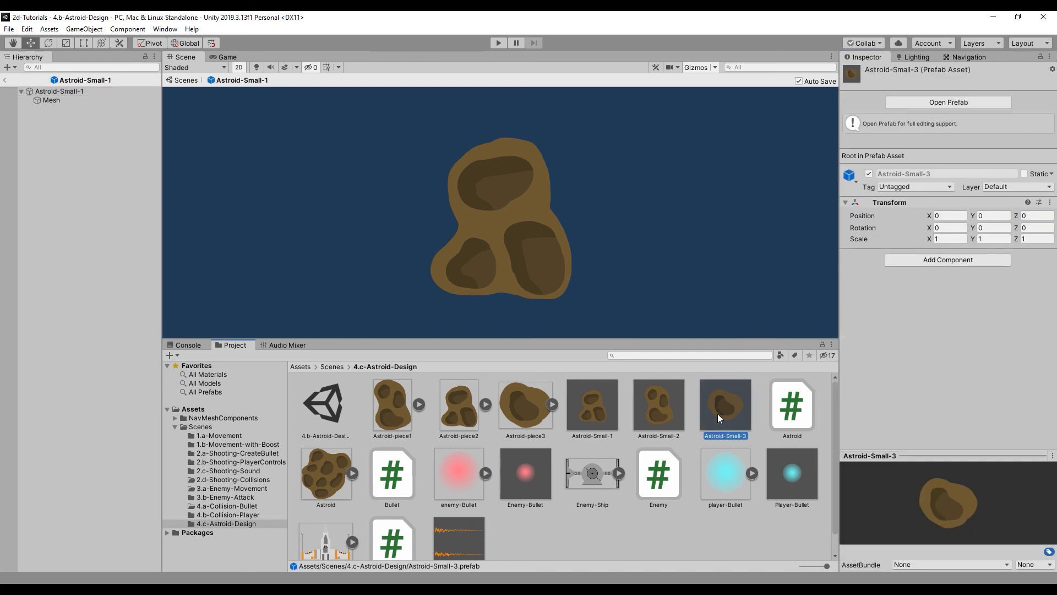
pyautogui.click(83, 101)
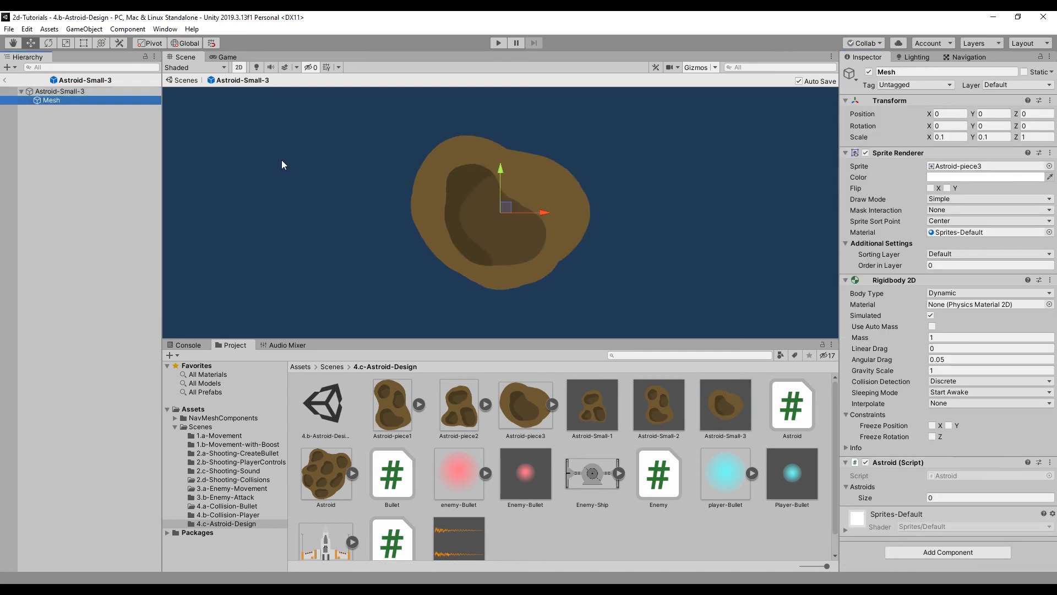
pyautogui.rightClick(898, 282)
pyautogui.click(945, 329)
pyautogui.click(59, 91)
pyautogui.click(393, 473)
pyautogui.click(61, 91)
pyautogui.moveTo(1023, 292); pyautogui.dragTo(1022, 291)
# - Set the Gravity Scale of Astroid-Small-3's Rigidbody 2D to 0 and return to the main scene
pyautogui.click(946, 208)
pyautogui.click(950, 242)
pyautogui.press('BackSpace')
pyautogui.write('0')
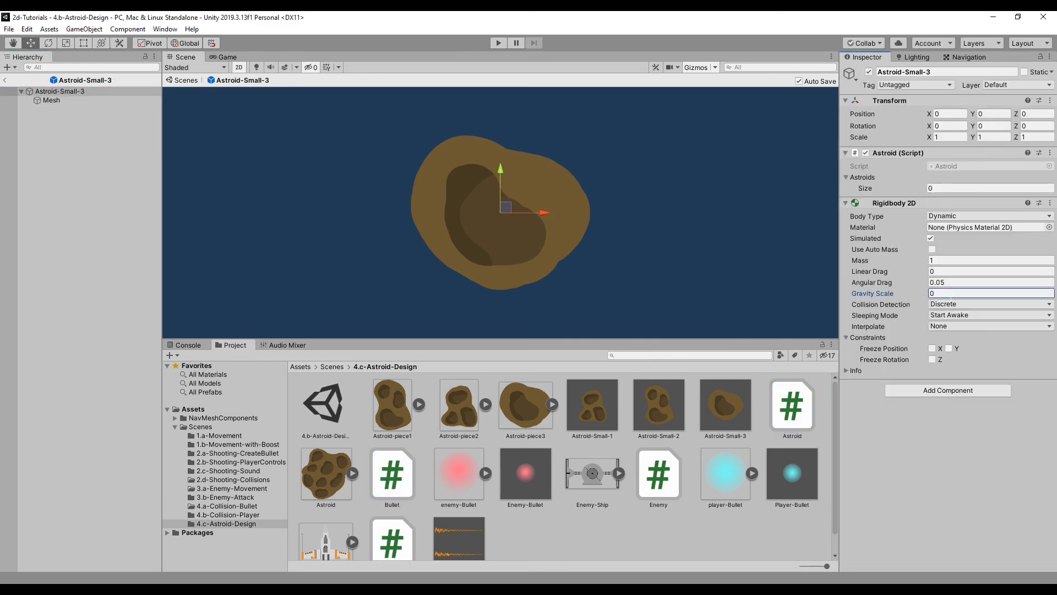
pyautogui.click(943, 256)
pyautogui.click(883, 465)
pyautogui.click(49, 100)
pyautogui.click(186, 81)
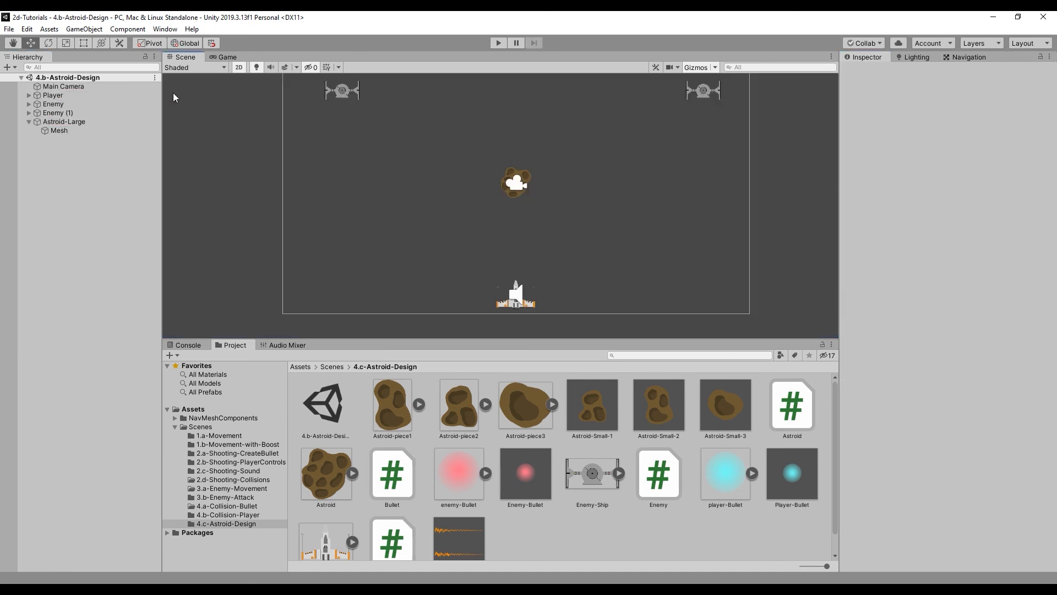
# - Play-test the scene by shooting the large asteroid, and stop the game
pyautogui.click(71, 123)
pyautogui.click(74, 171)
pyautogui.click(498, 43)
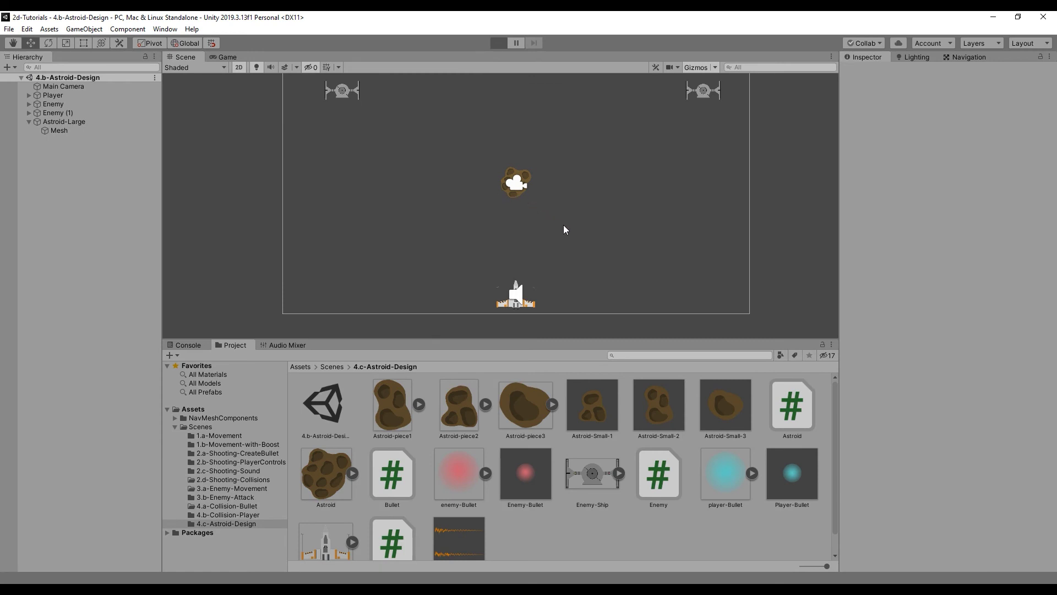
pyautogui.press('space')
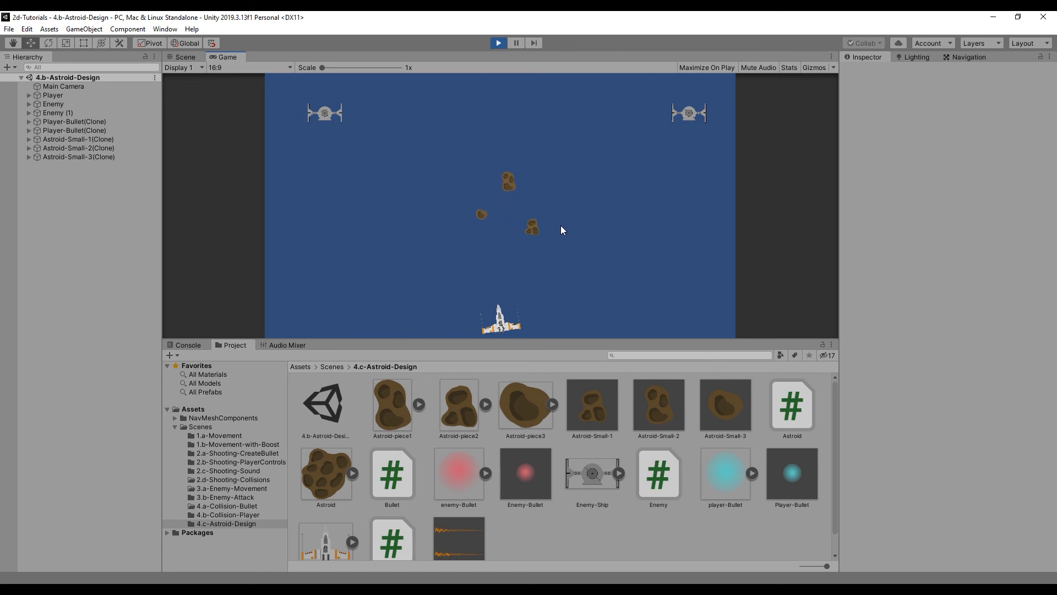
pyautogui.click(499, 43)
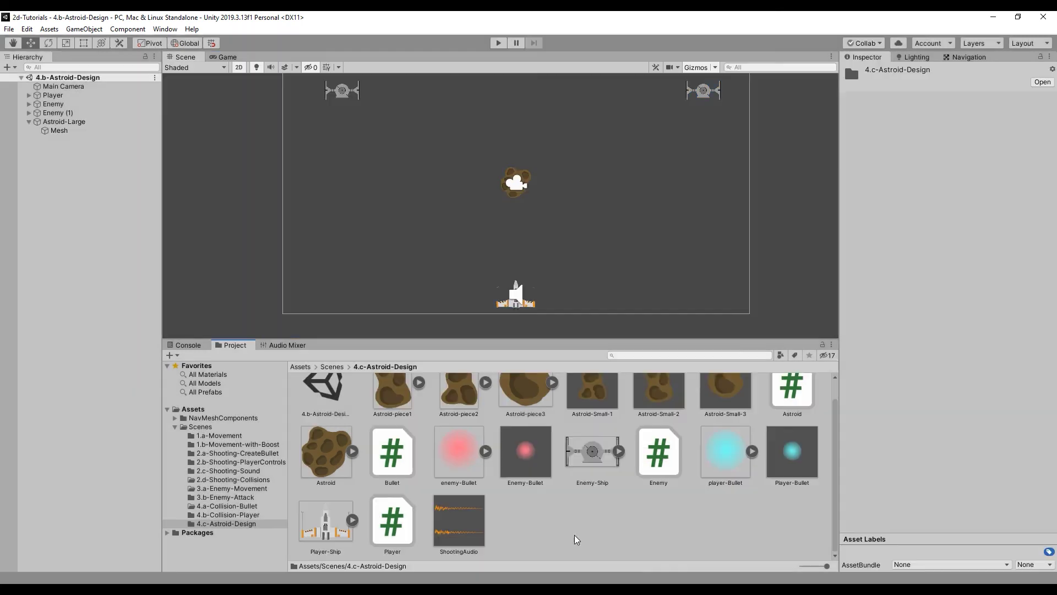
# - Create a folder named Prefabs inside 4.c-Astroid-Design
pyautogui.rightClick(575, 535)
pyautogui.moveTo(606, 261)
pyautogui.click(793, 148)
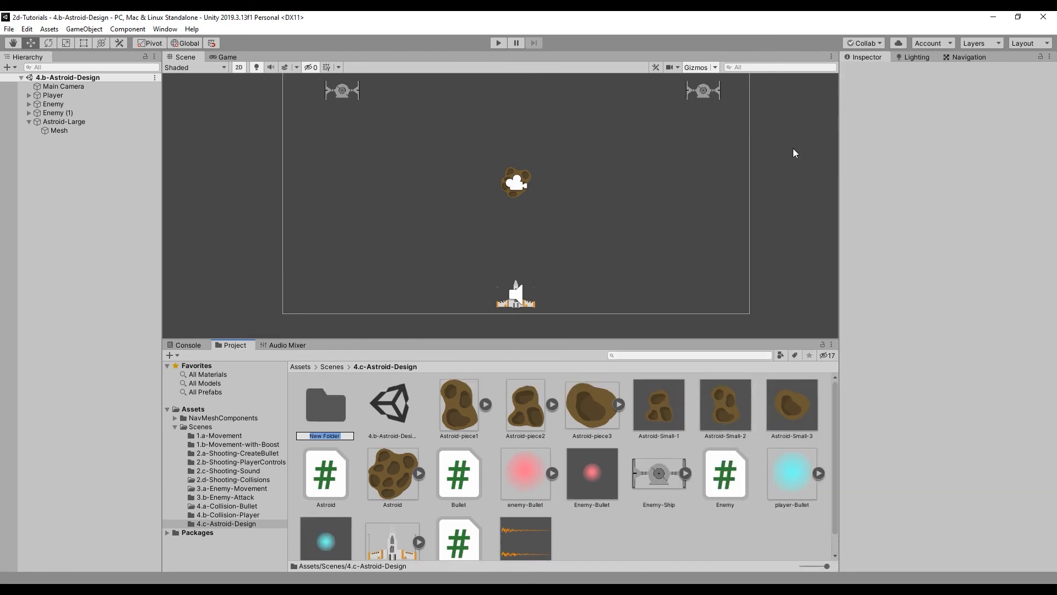
pyautogui.write('Prefabs')
pyautogui.press('Return')
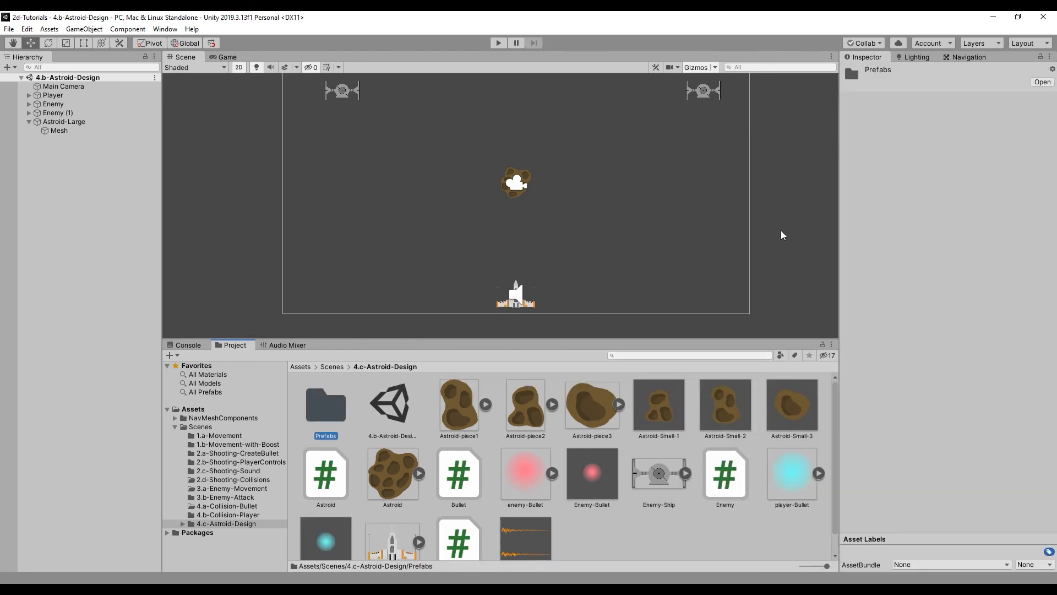
# - Move the three Astroid-Small prefabs and the Enemy-Bullet and Player-Bullet prefabs into the Prefabs folder
pyautogui.click(659, 404)
pyautogui.keyDown('shift'); pyautogui.click(785, 402); pyautogui.keyUp('shift')
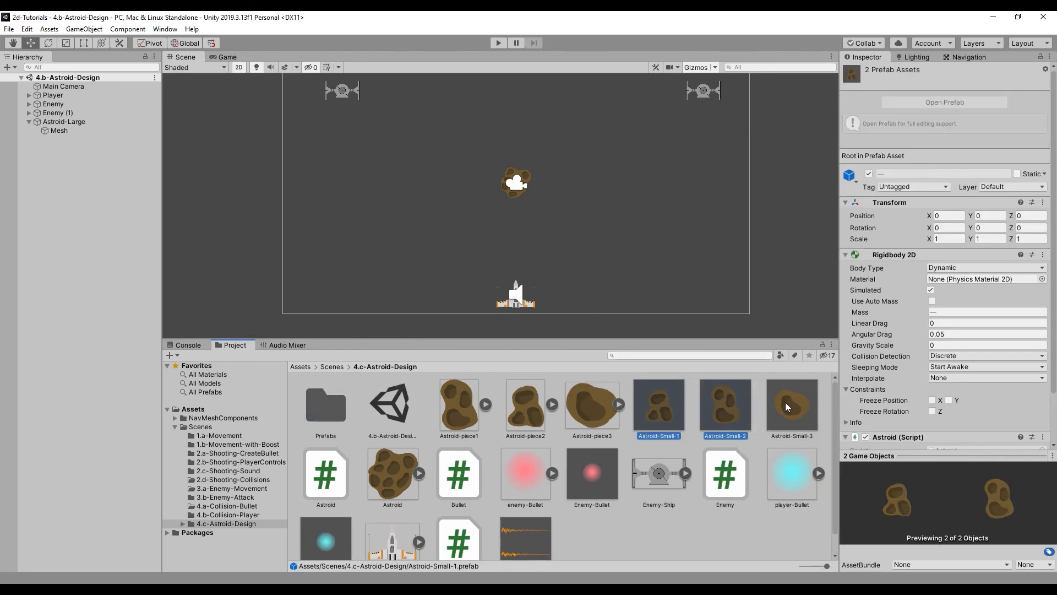
pyautogui.keyDown('ctrl'); pyautogui.click(583, 480); pyautogui.keyUp('ctrl')
pyautogui.scroll(-1, 551, 480)
pyautogui.keyDown('ctrl'); pyautogui.click(353, 519); pyautogui.keyUp('ctrl')
pyautogui.scroll(1, 515, 517)
pyautogui.moveTo(406, 422); pyautogui.dragTo(326, 406)
# - Create a folder named Sprites inside 4.c-Astroid-Design
pyautogui.rightClick(716, 502)
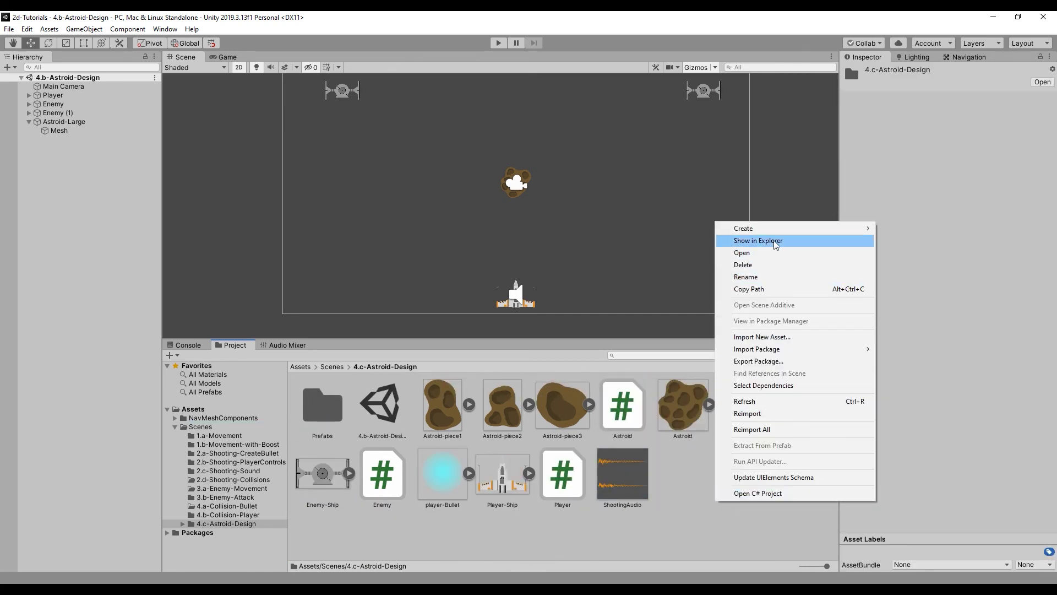
pyautogui.moveTo(776, 230)
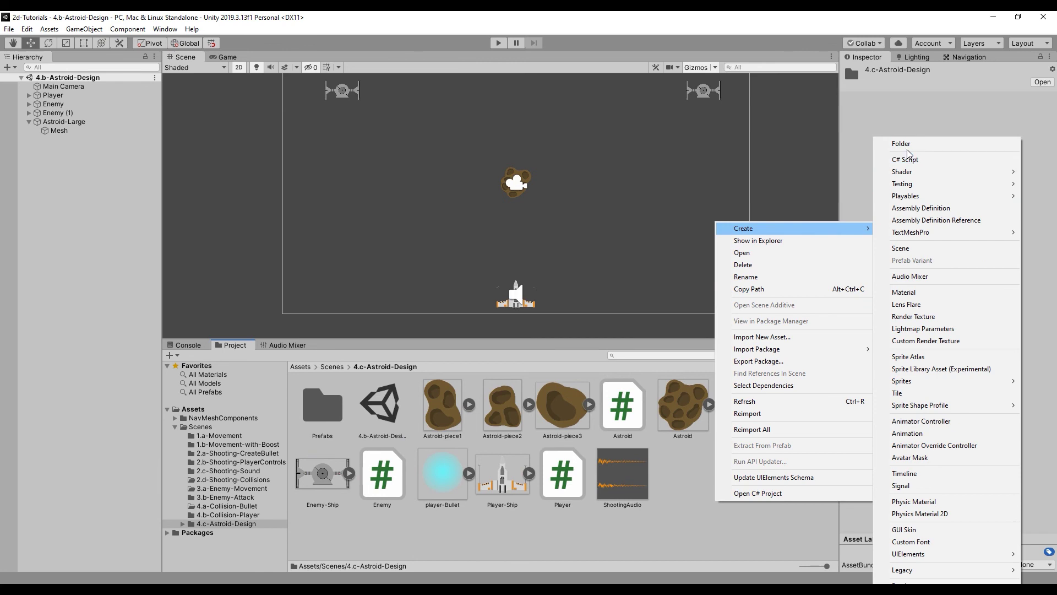
pyautogui.click(909, 145)
pyautogui.write('Sprites')
pyautogui.press('Return')
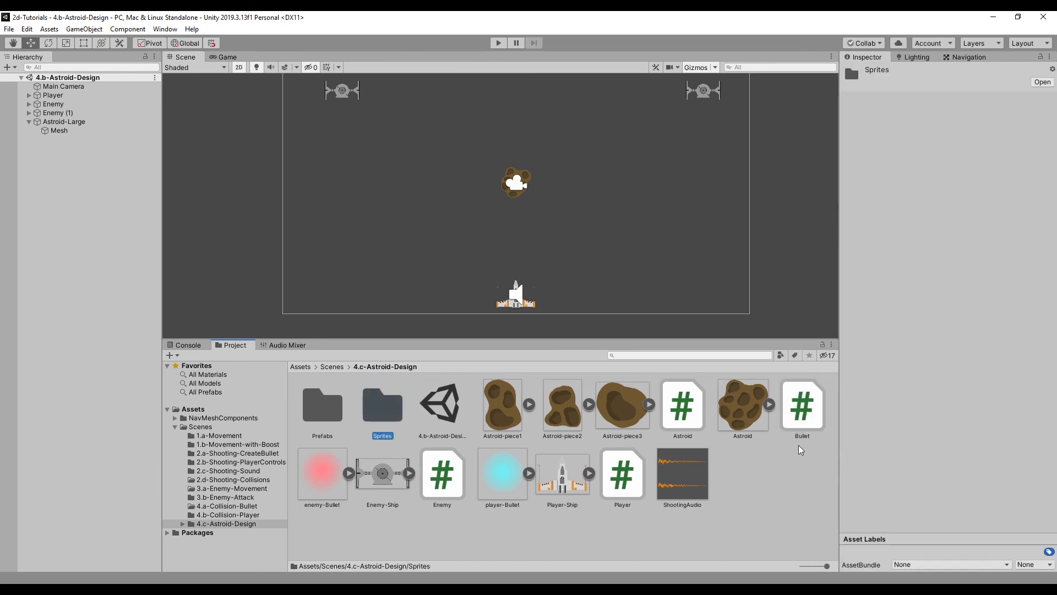
pyautogui.click(751, 511)
# - Move the three asteroid-piece images and the Astroid, Player-Ship, Enemy-Ship, player-Bullet and enemy-Bullet images into the Sprites folder
pyautogui.click(515, 415)
pyautogui.keyDown('shift'); pyautogui.click(622, 408); pyautogui.keyUp('shift')
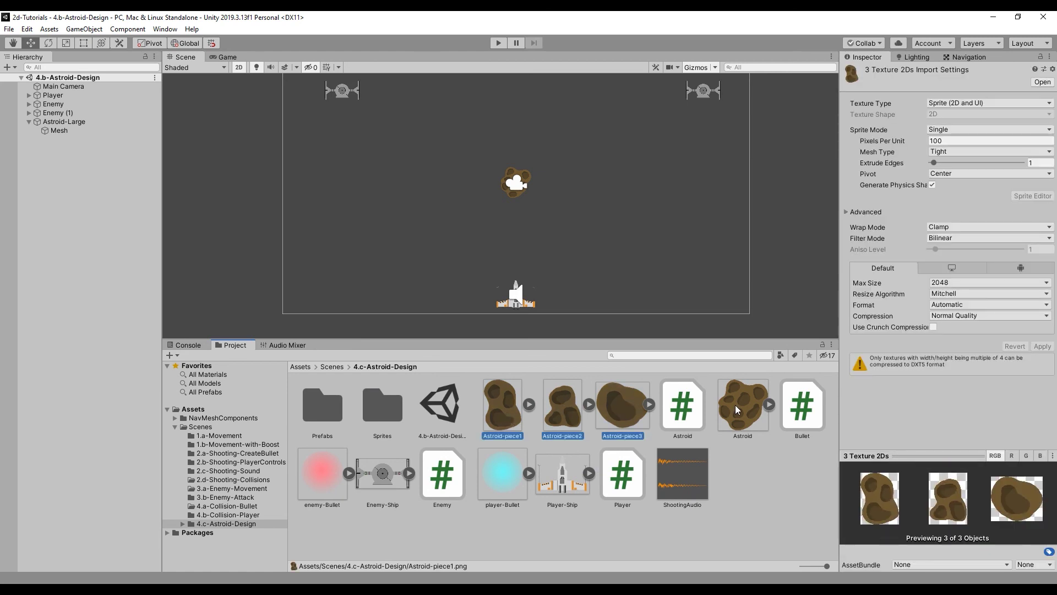
pyautogui.keyDown('ctrl'); pyautogui.click(727, 404); pyautogui.keyUp('ctrl')
pyautogui.keyDown('ctrl'); pyautogui.click(583, 491); pyautogui.keyUp('ctrl')
pyautogui.keyDown('ctrl'); pyautogui.click(480, 477); pyautogui.keyUp('ctrl')
pyautogui.keyDown('ctrl'); pyautogui.click(383, 475); pyautogui.keyUp('ctrl')
pyautogui.keyDown('ctrl'); pyautogui.click(319, 477); pyautogui.keyUp('ctrl')
pyautogui.moveTo(516, 480); pyautogui.dragTo(406, 425)
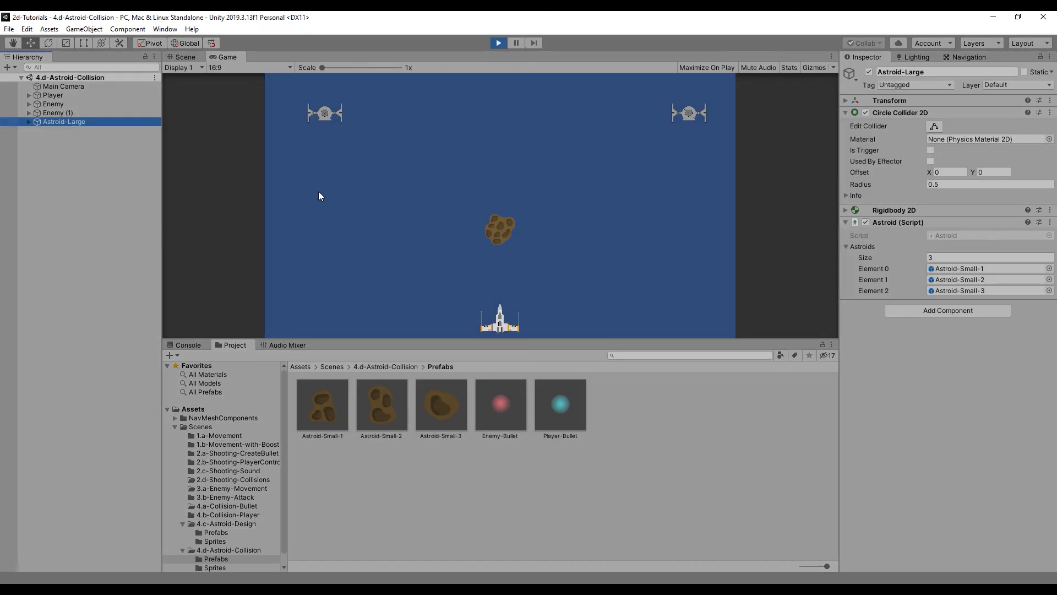
# - Play-test the 4.d-Astroid-Collision scene by firing several bullets at the asteroid and flying the ship forward
pyautogui.press('space')
pyautogui.press('space')
pyautogui.press('space')
pyautogui.press('space')
pyautogui.press('Up')
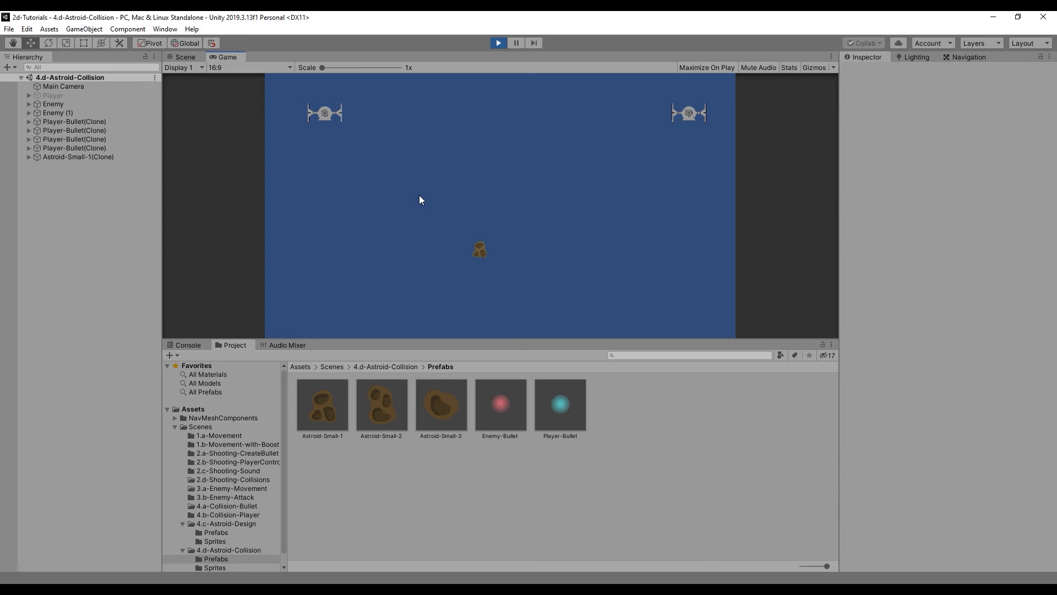